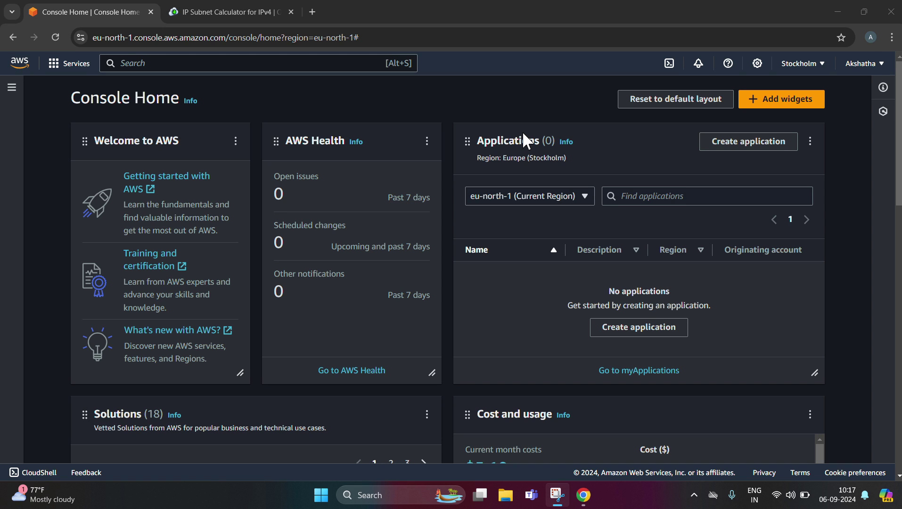
Step: Find the VPC service in the AWS console and open the list of your VPCs
{"action": "left_click", "coordinate": [314, 56]}
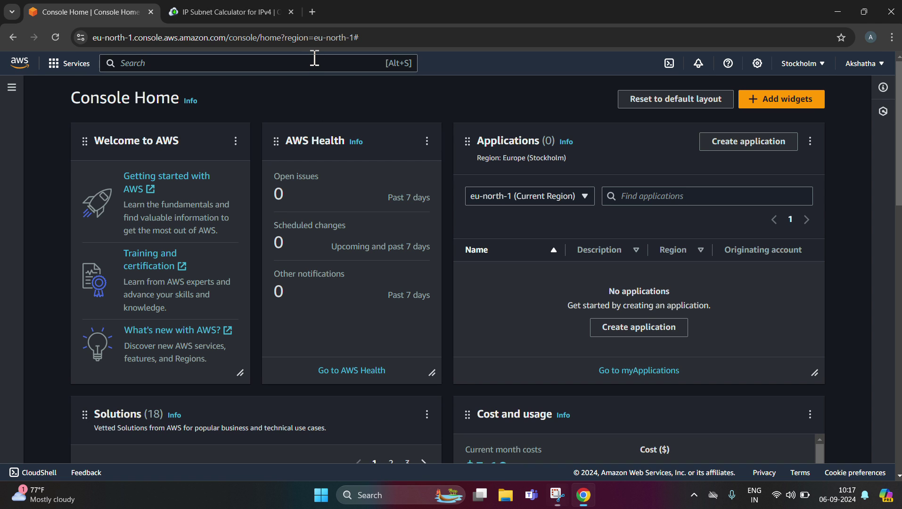
{"action": "type", "text": "vpc"}
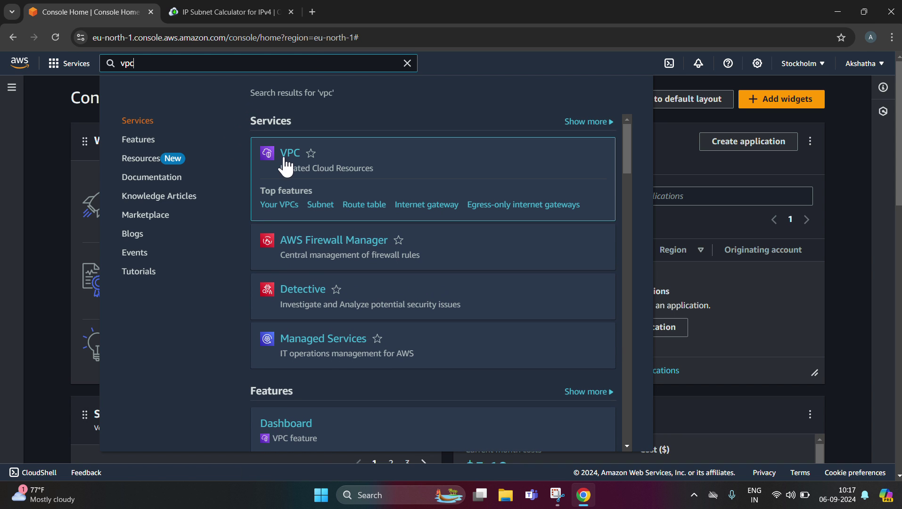
{"action": "left_click", "coordinate": [288, 154]}
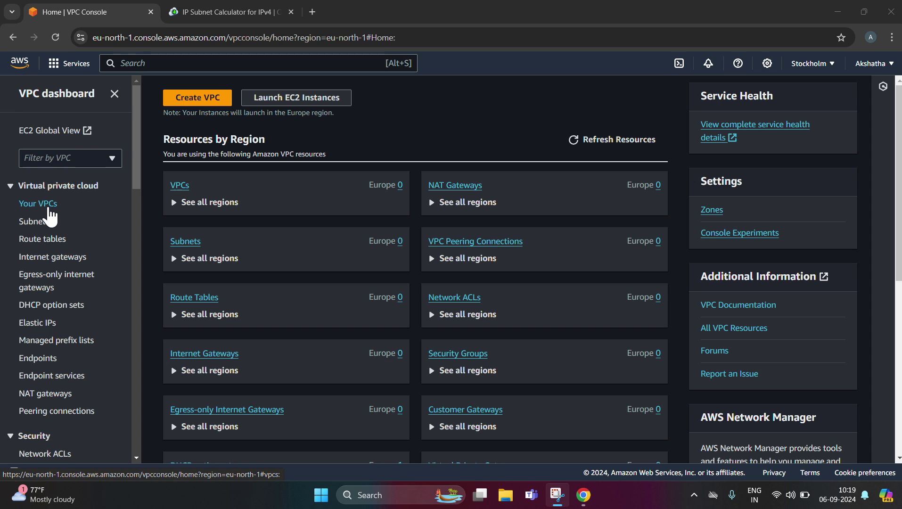
{"action": "left_click", "coordinate": [49, 210]}
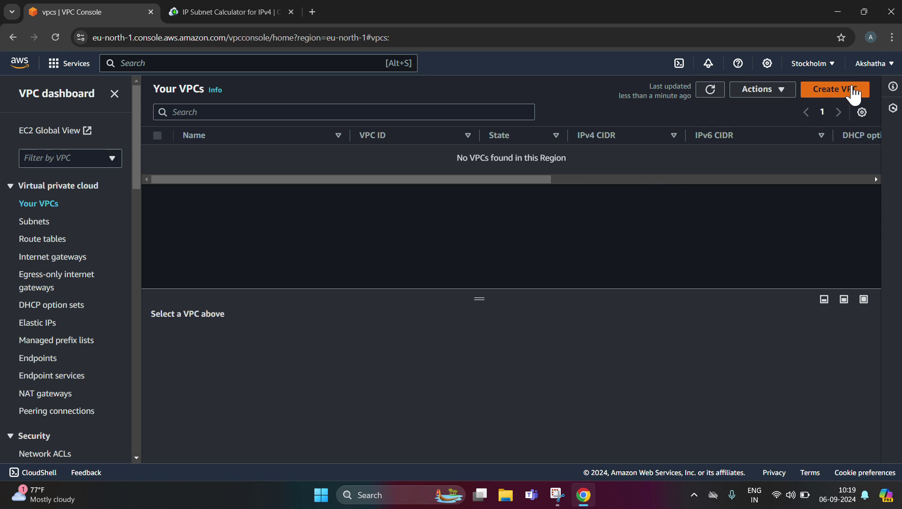
Step: Start a VPC-only creation with the name tag my-vpc and the IPv4 CIDR 192.168.0.0/24
{"action": "left_click", "coordinate": [852, 93]}
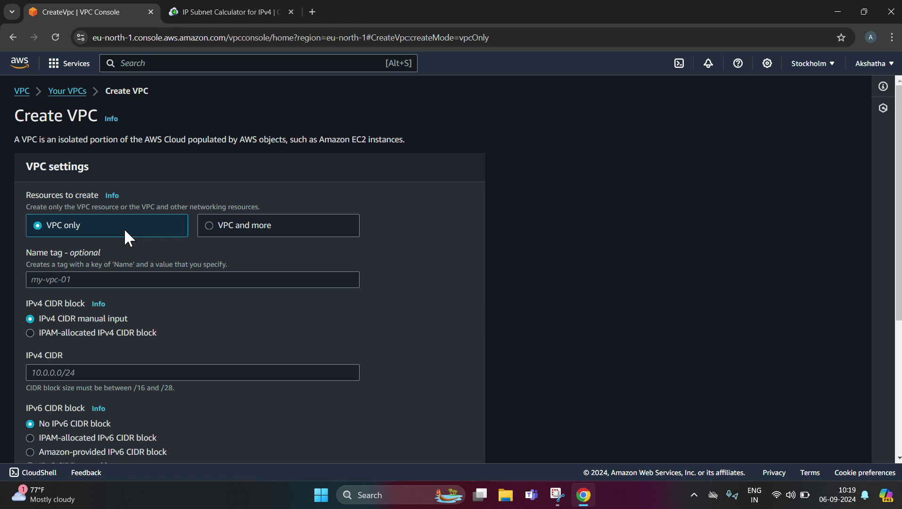
{"action": "left_click", "coordinate": [381, 13]}
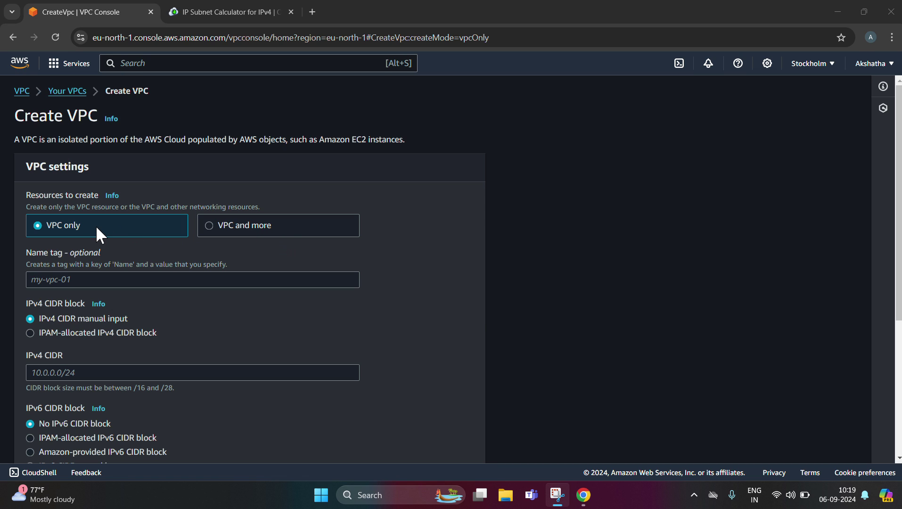
{"action": "left_click", "coordinate": [95, 278]}
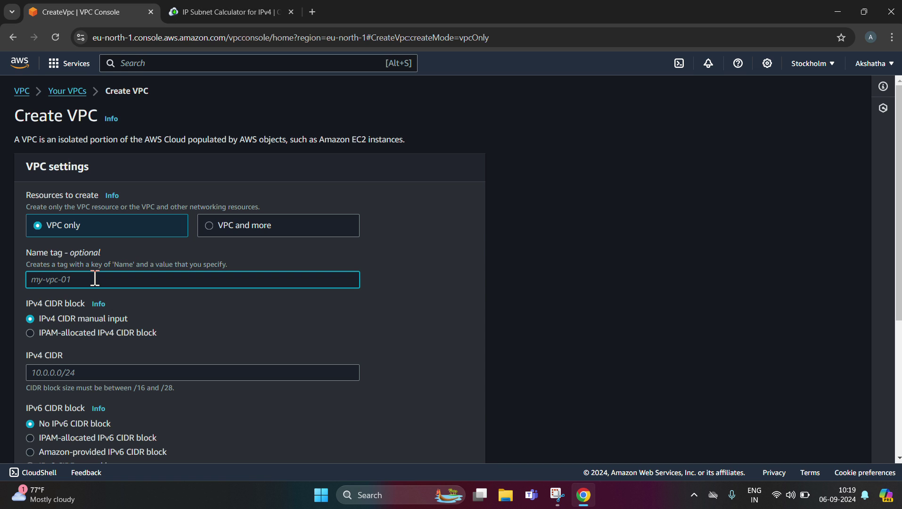
{"action": "type", "text": "my-vpc"}
{"action": "left_click", "coordinate": [50, 375]}
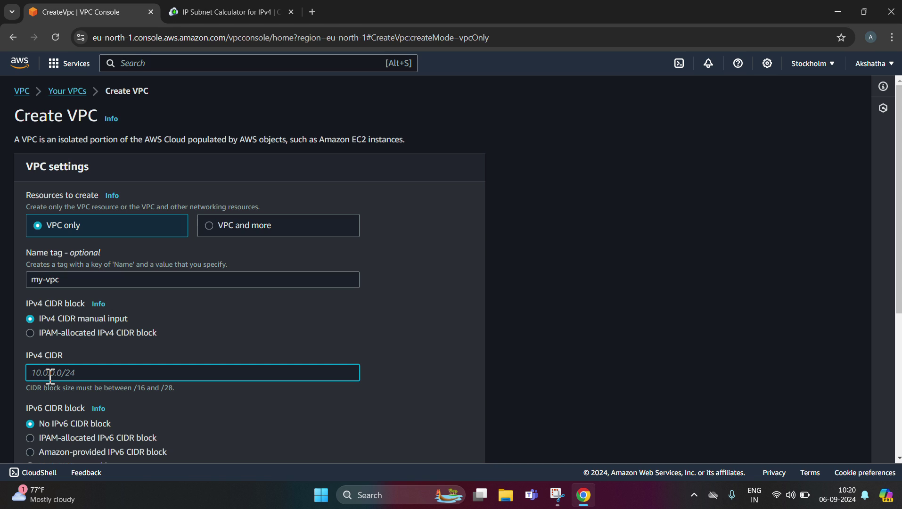
{"action": "type", "text": "192.168.0.0/24"}
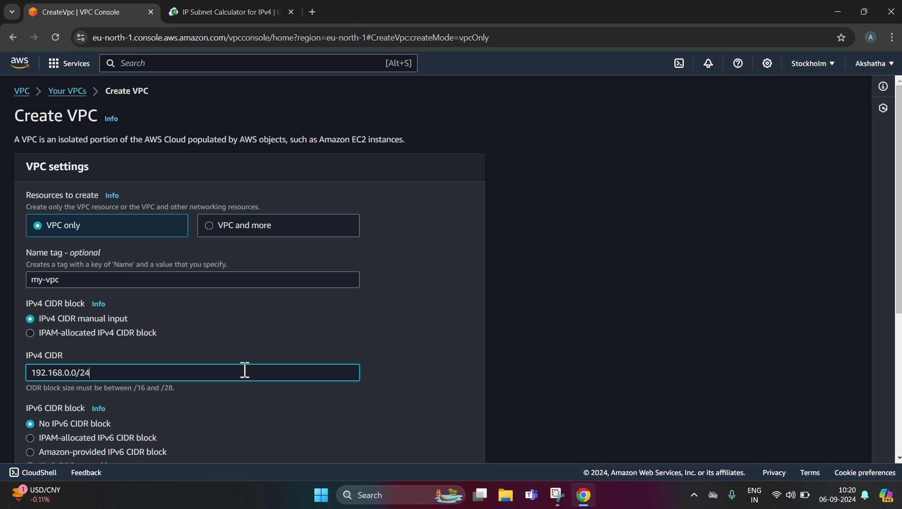
{"action": "left_click", "coordinate": [395, 28]}
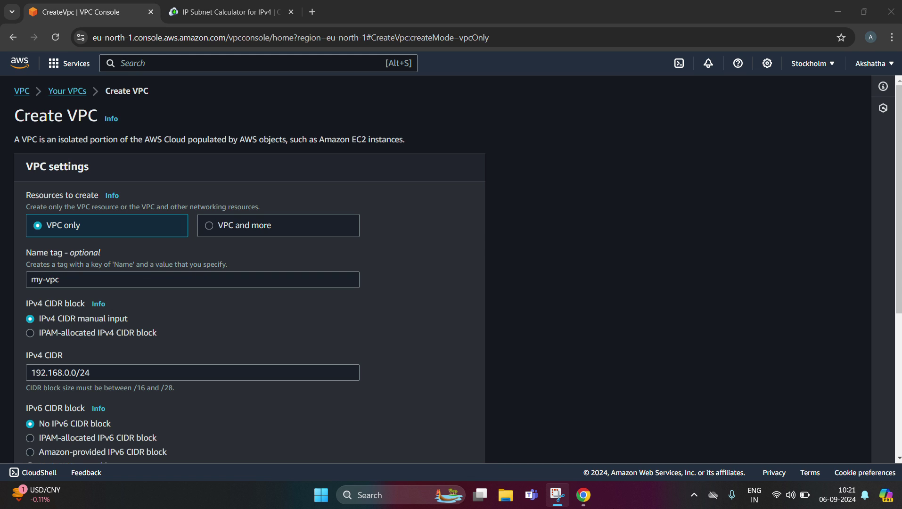
Step: Create the VPC with no IPv6 CIDR block and default tenancy
{"action": "scroll", "coordinate": [386, 37], "scroll_direction": "down", "scroll_amount": 2}
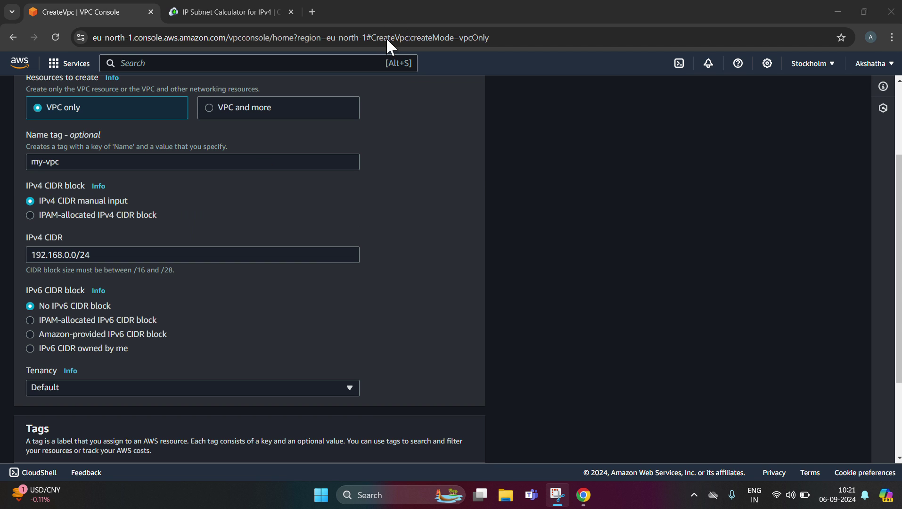
{"action": "scroll", "coordinate": [408, 112], "scroll_direction": "down", "scroll_amount": 2}
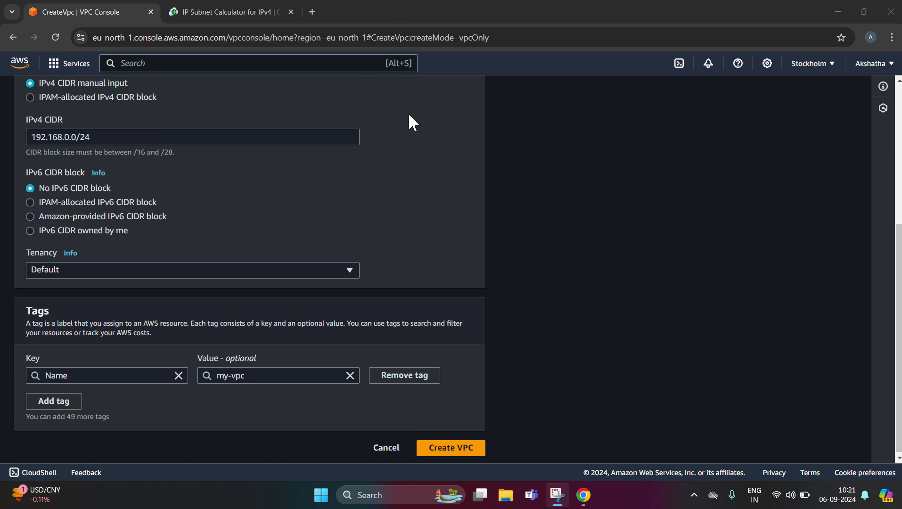
{"action": "left_click", "coordinate": [446, 448]}
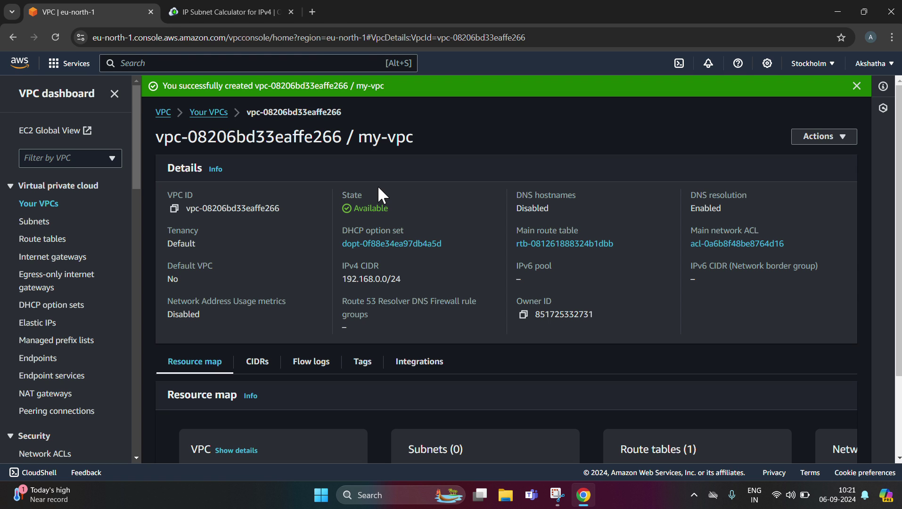
Step: Start creating a subnet and choose my-vpc as the VPC it belongs to
{"action": "left_click", "coordinate": [43, 226]}
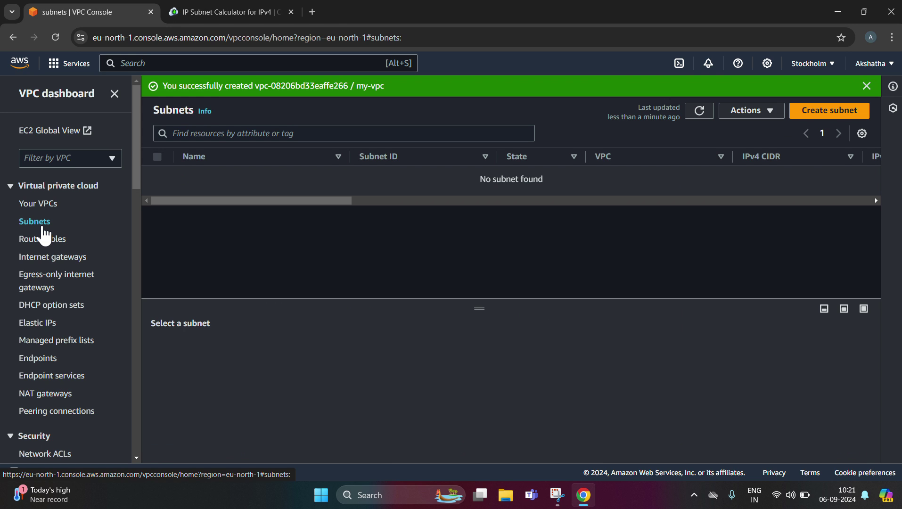
{"action": "left_click", "coordinate": [390, 25]}
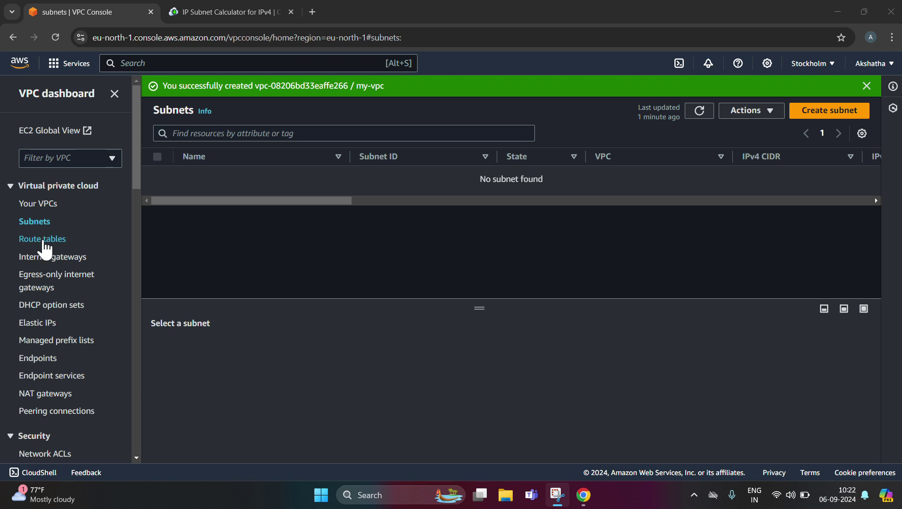
{"action": "left_click", "coordinate": [854, 112]}
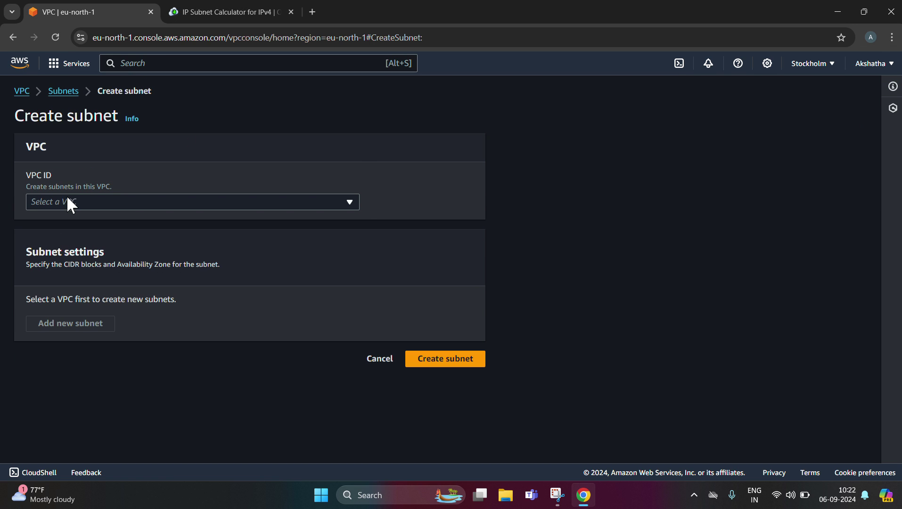
{"action": "left_click", "coordinate": [52, 199]}
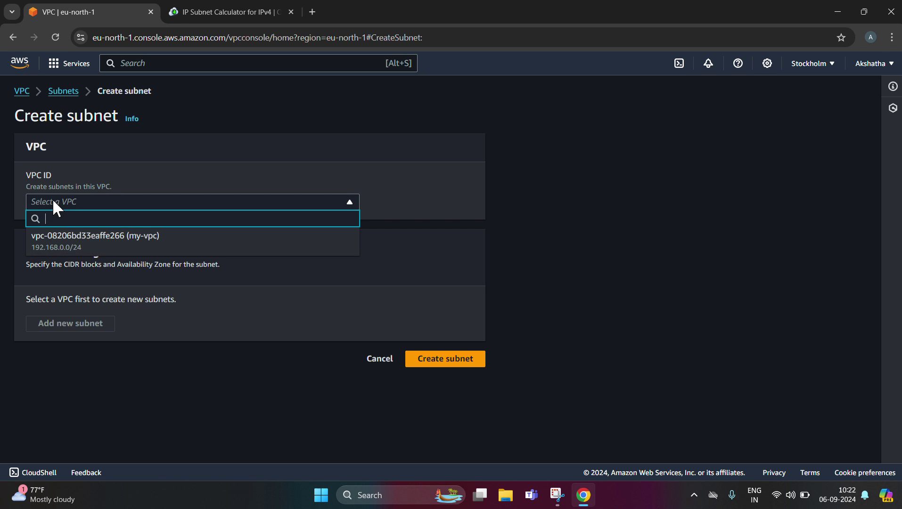
{"action": "left_click", "coordinate": [56, 250]}
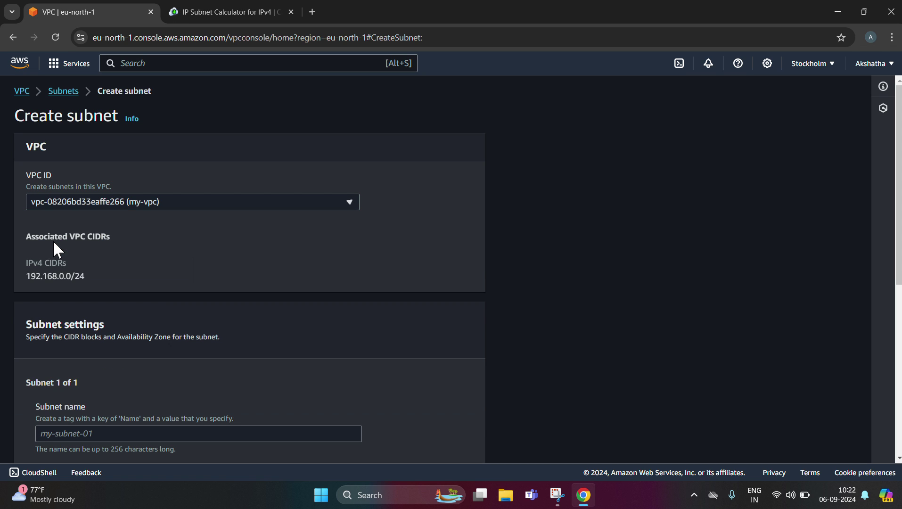
Step: Name the subnet my-subnet-1 and place it in the availability zone Europe (Stockholm) / eu-north-1a
{"action": "scroll", "coordinate": [216, 247], "scroll_direction": "down", "scroll_amount": 4}
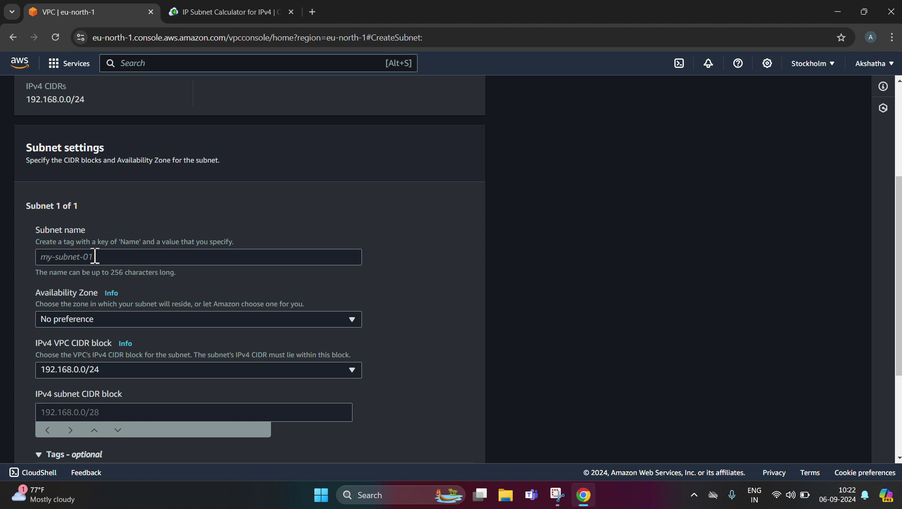
{"action": "left_click", "coordinate": [95, 257]}
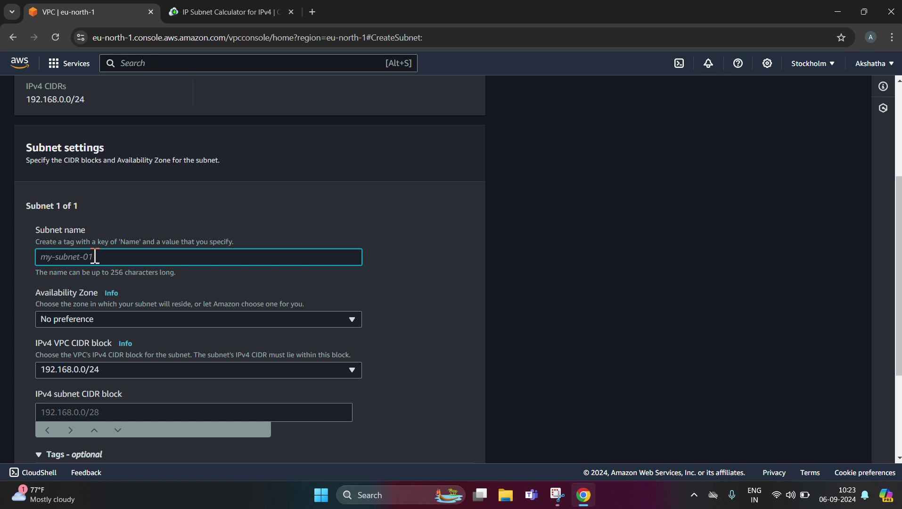
{"action": "type", "text": "my-subnet-1"}
{"action": "left_click", "coordinate": [389, 19]}
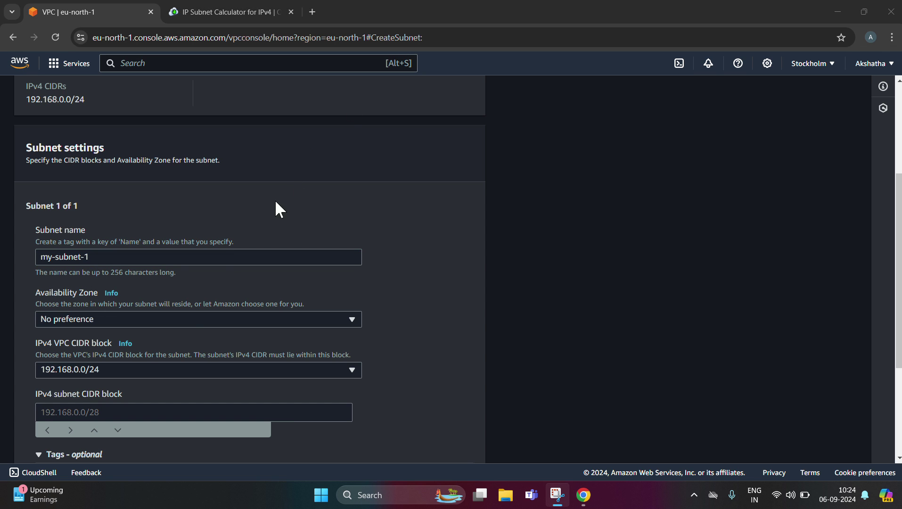
{"action": "left_click", "coordinate": [187, 320]}
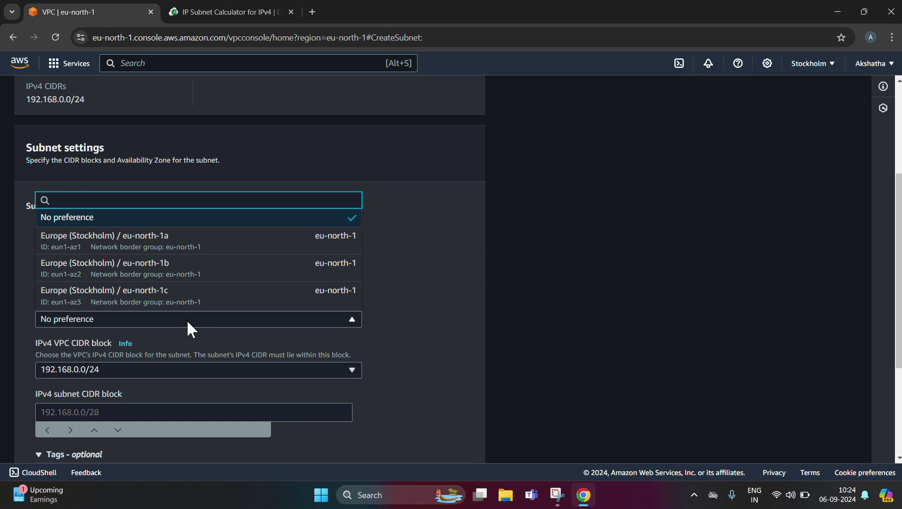
{"action": "left_click", "coordinate": [330, 309]}
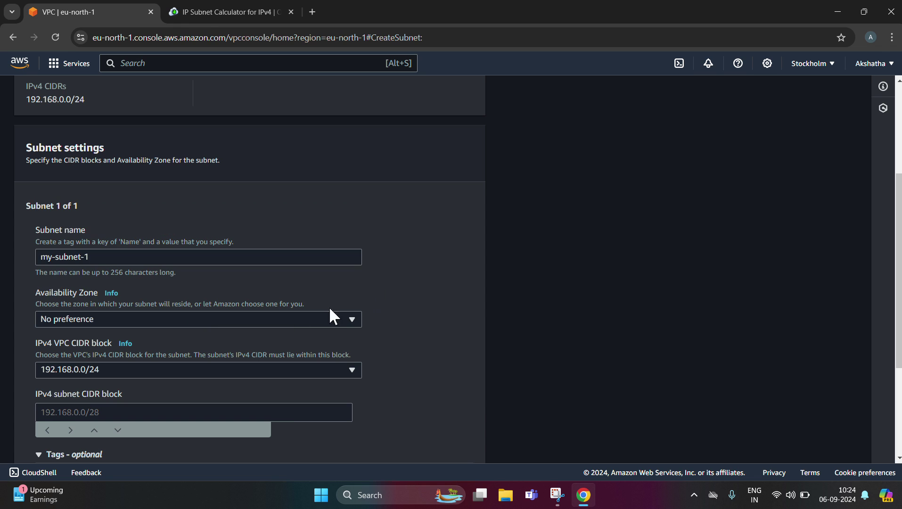
{"action": "left_click", "coordinate": [192, 322]}
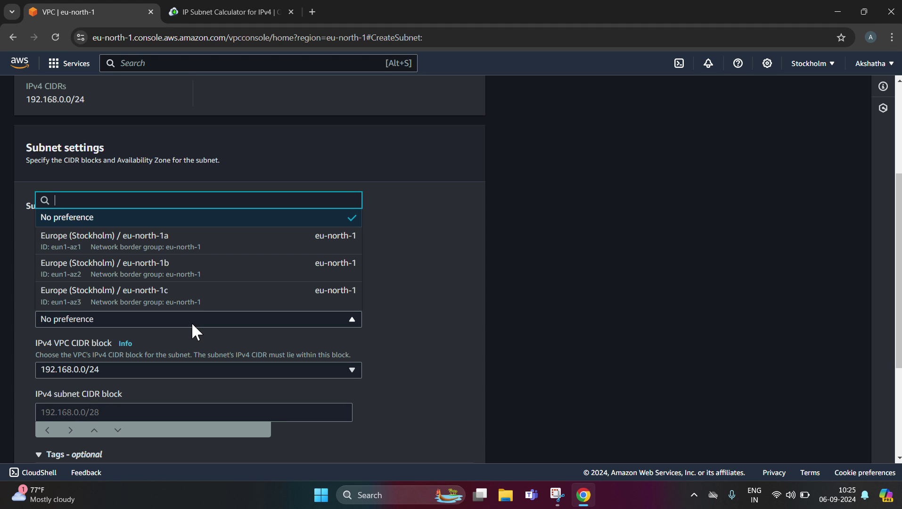
{"action": "left_click", "coordinate": [169, 246]}
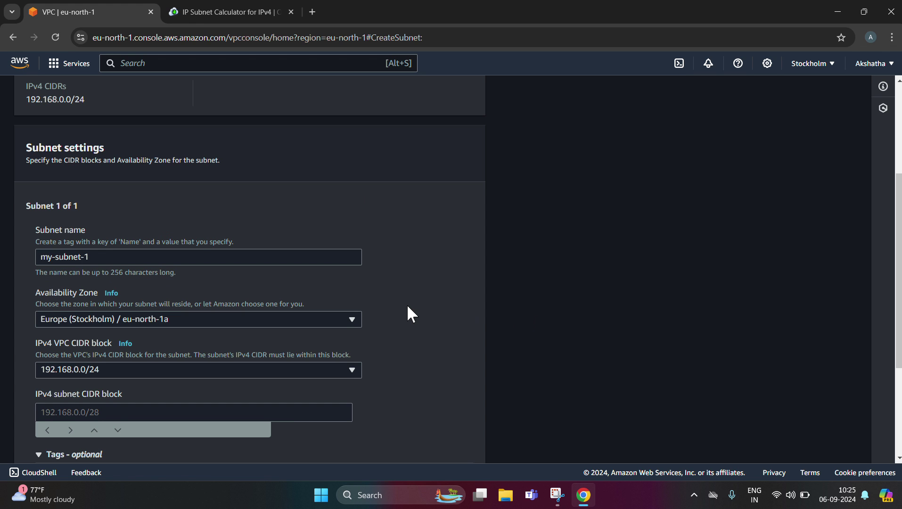
Step: Set the IPv4 subnet CIDR block of my-subnet-1 to 192.168.0.0/26
{"action": "scroll", "coordinate": [408, 309], "scroll_direction": "down", "scroll_amount": 2}
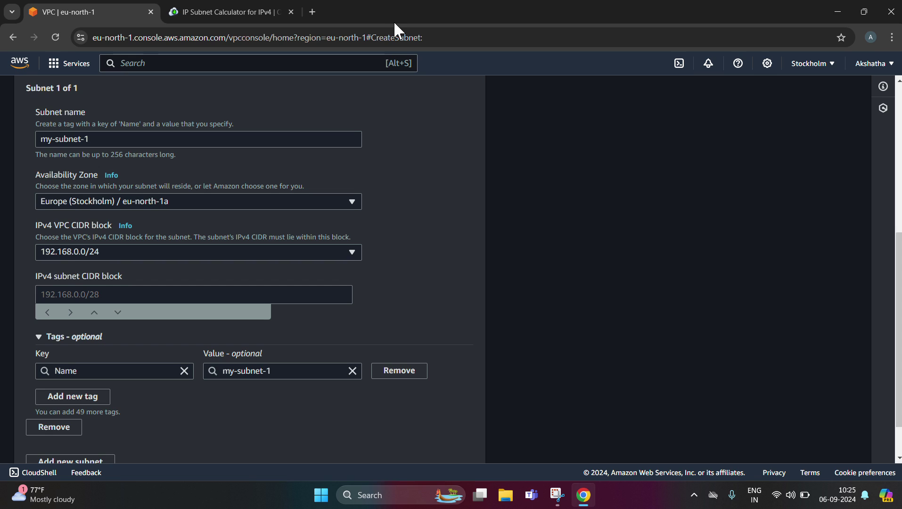
{"action": "left_click", "coordinate": [172, 296]}
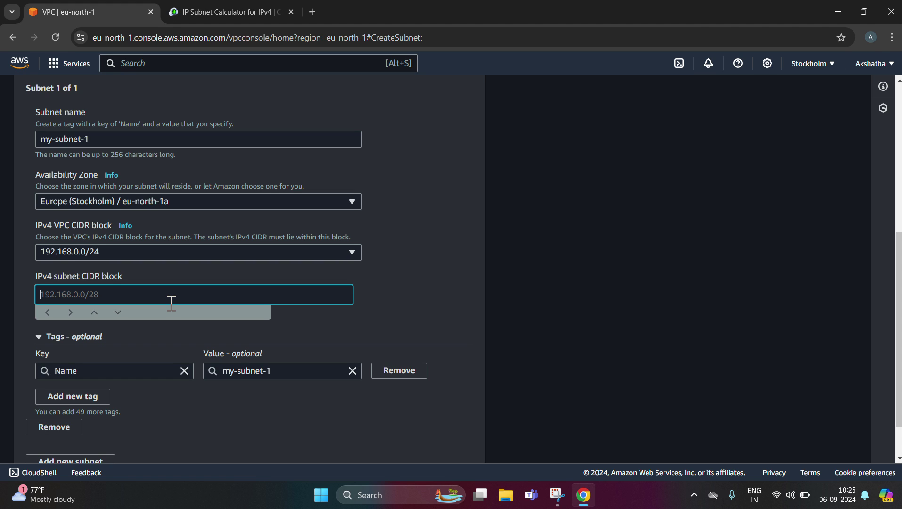
{"action": "type", "text": "192.168.0.0/26"}
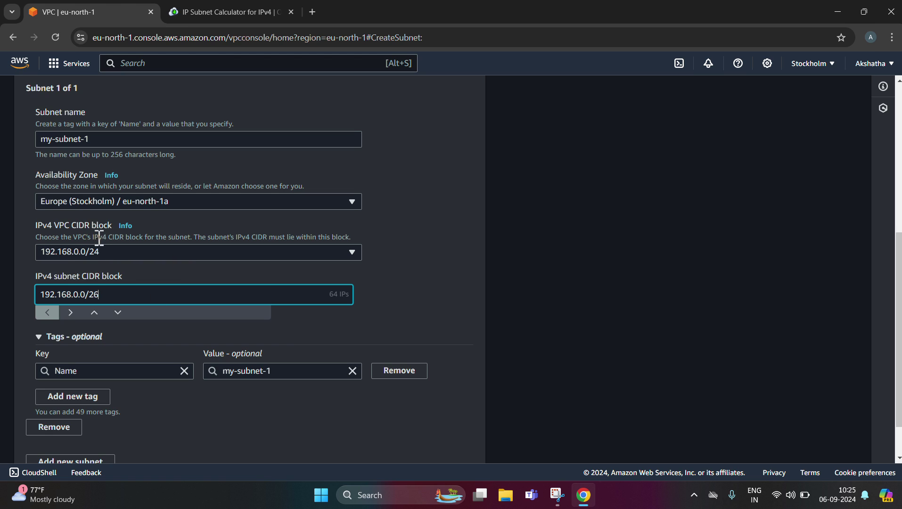
{"action": "left_click", "coordinate": [92, 254]}
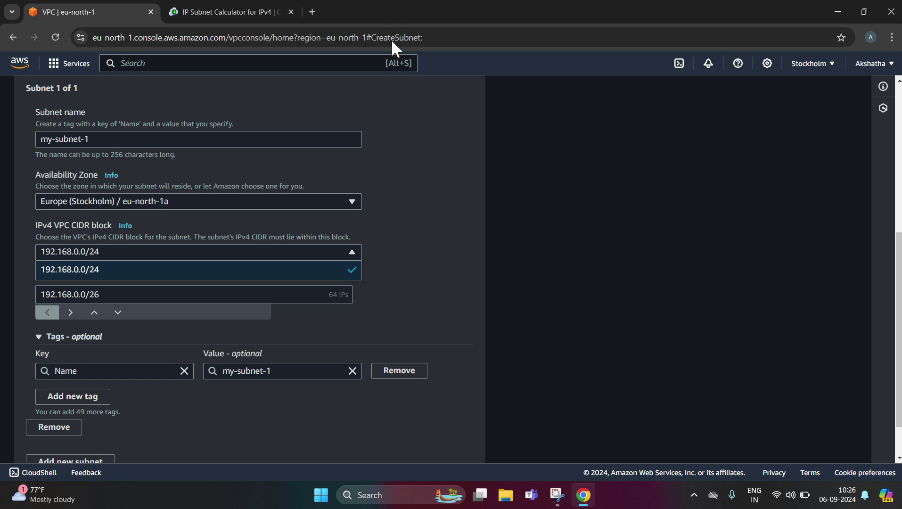
{"action": "left_click", "coordinate": [393, 22]}
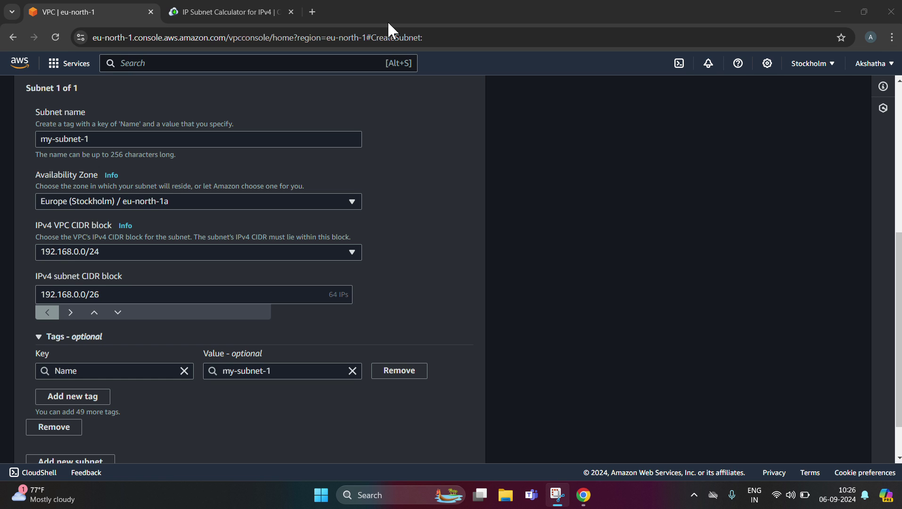
Step: Switch to the Site24x7 IP Subnet Calculator and set the network address block to 192.168.0.0/24
{"action": "left_click", "coordinate": [272, 16]}
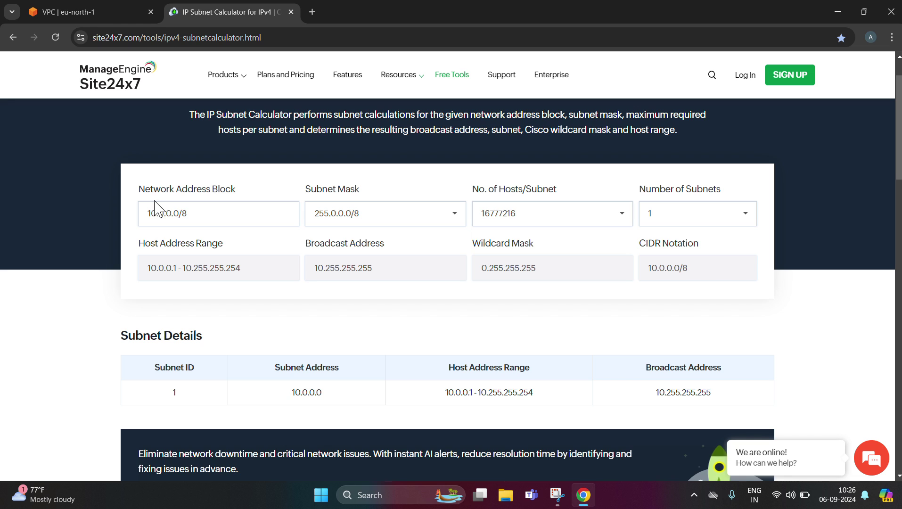
{"action": "left_click", "coordinate": [215, 221]}
{"action": "key", "text": "BackSpace"}
{"action": "key", "text": "BackSpace"}
{"action": "key", "text": "BackSpace"}
{"action": "key", "text": "BackSpace"}
{"action": "key", "text": "BackSpace"}
{"action": "key", "text": "BackSpace"}
{"action": "key", "text": "BackSpace"}
{"action": "key", "text": "BackSpace"}
{"action": "key", "text": "BackSpace"}
{"action": "key", "text": "BackSpace"}
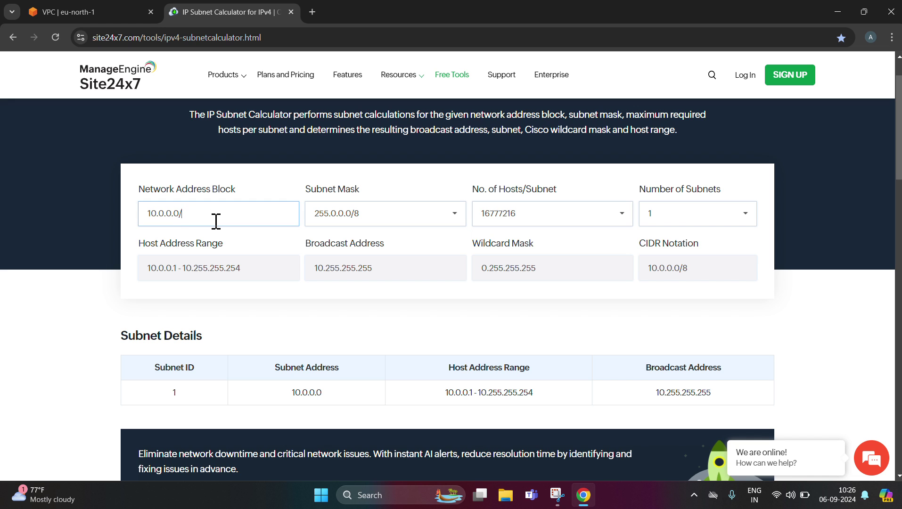
{"action": "type", "text": "192.168.0."}
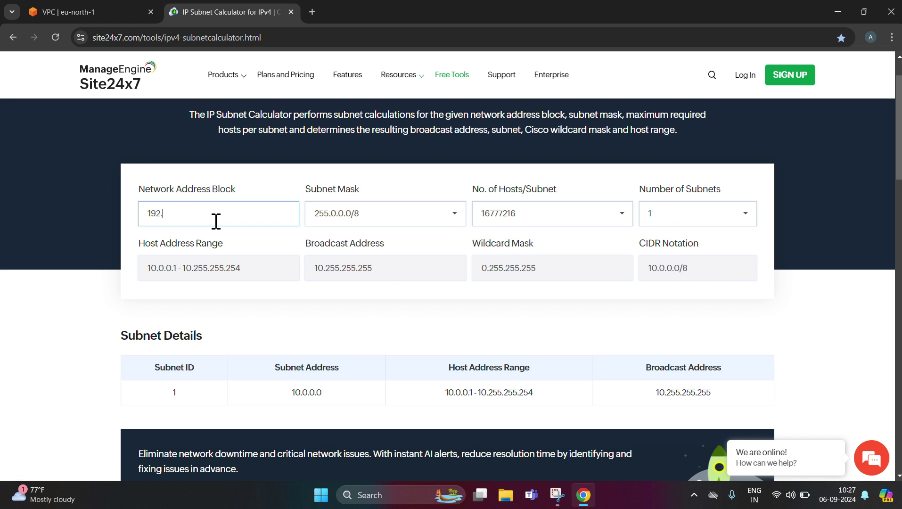
{"action": "type", "text": "0"}
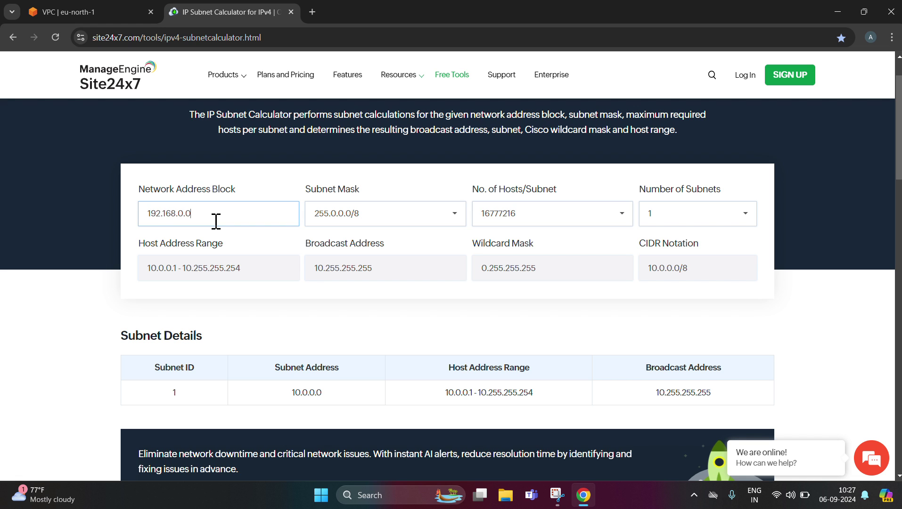
{"action": "type", "text": "/24"}
Step: Split the 192.168.0.0/24 block into 4 subnets and examine the resulting CIDR notation and subnet addresses
{"action": "left_click", "coordinate": [680, 215]}
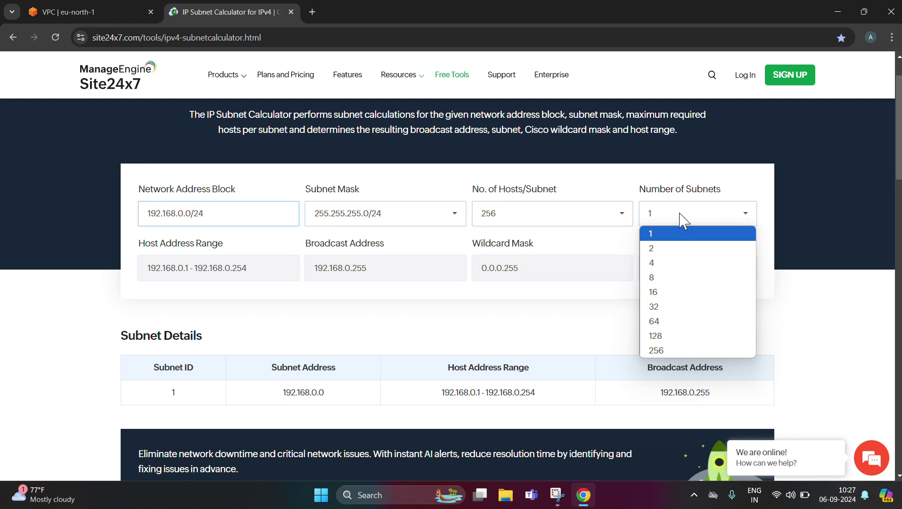
{"action": "left_click", "coordinate": [677, 263]}
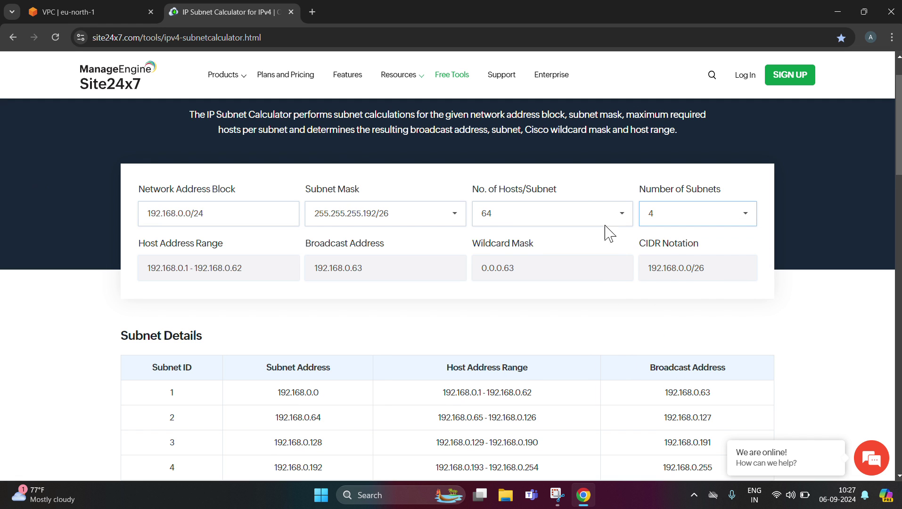
{"action": "scroll", "coordinate": [711, 227], "scroll_direction": "down", "scroll_amount": 1}
{"action": "scroll", "coordinate": [711, 227], "scroll_direction": "down", "scroll_amount": 1}
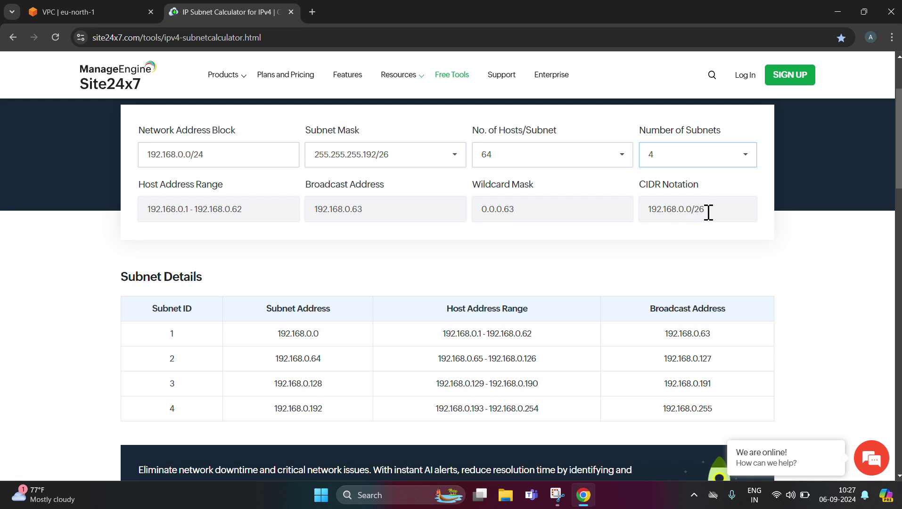
{"action": "left_click_drag", "start_coordinate": [709, 209], "coordinate": [648, 210]}
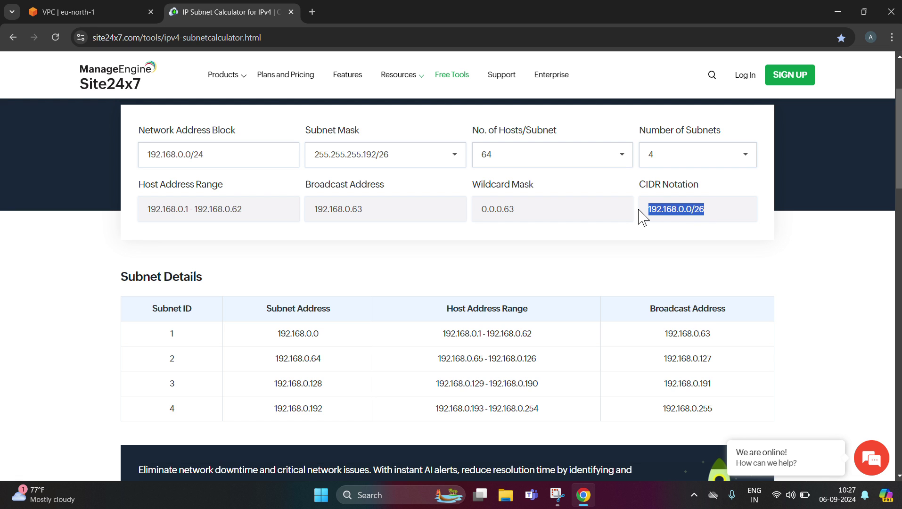
{"action": "scroll", "coordinate": [641, 215], "scroll_direction": "down", "scroll_amount": 2}
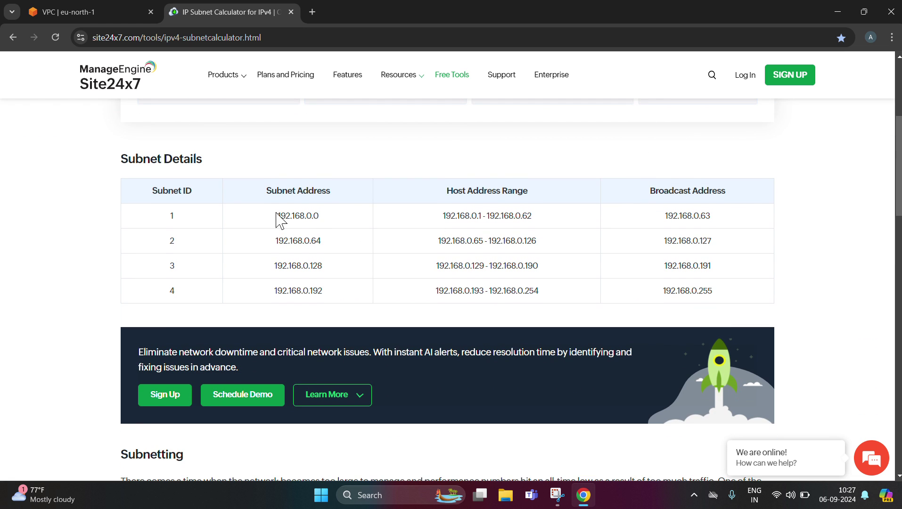
{"action": "left_click_drag", "start_coordinate": [280, 216], "coordinate": [334, 296]}
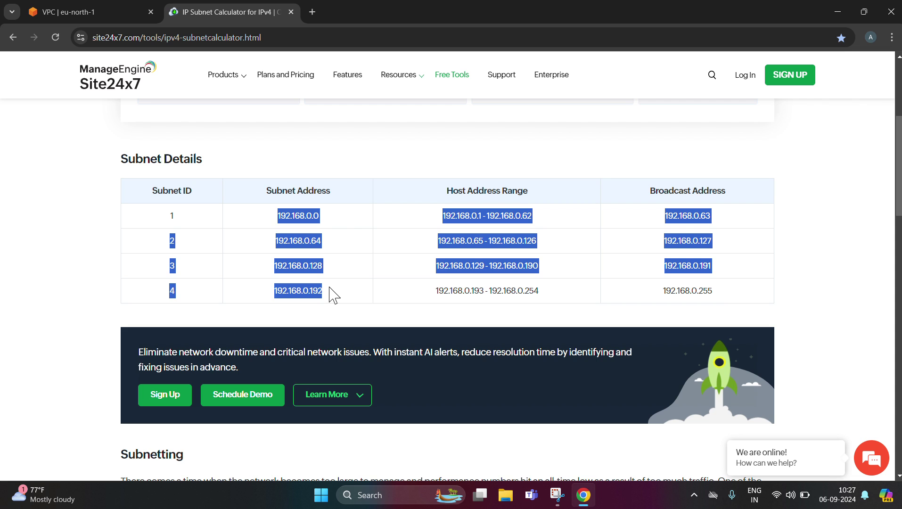
Step: Switch back to the AWS VPC console and add a second subnet named my-subnet-2
{"action": "left_click", "coordinate": [109, 13]}
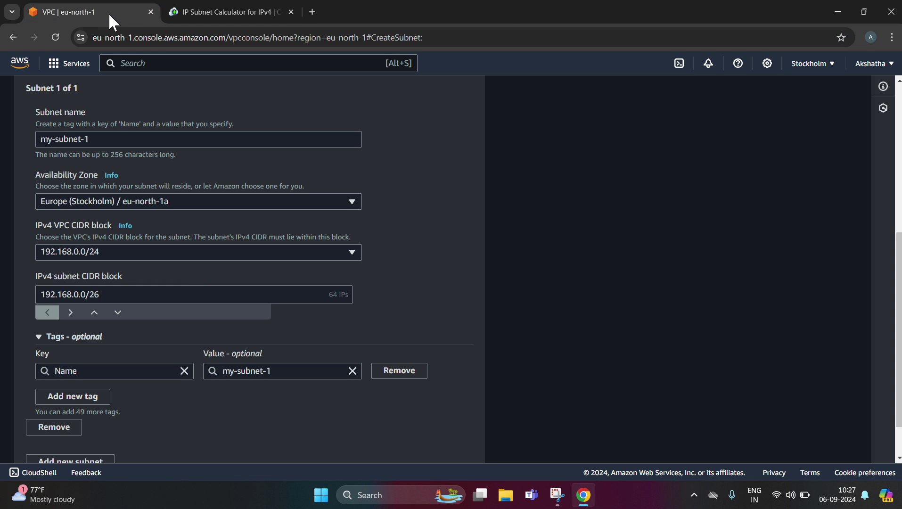
{"action": "scroll", "coordinate": [129, 250], "scroll_direction": "down", "scroll_amount": 2}
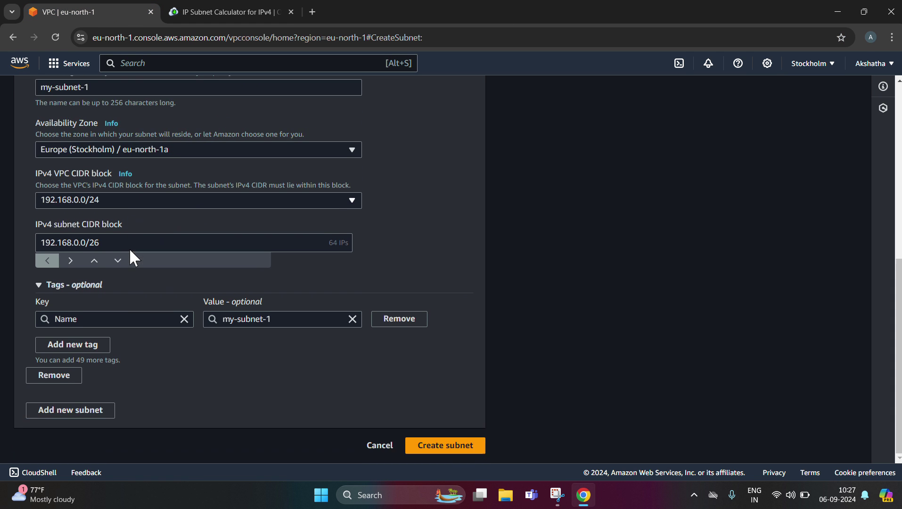
{"action": "left_click", "coordinate": [102, 413]}
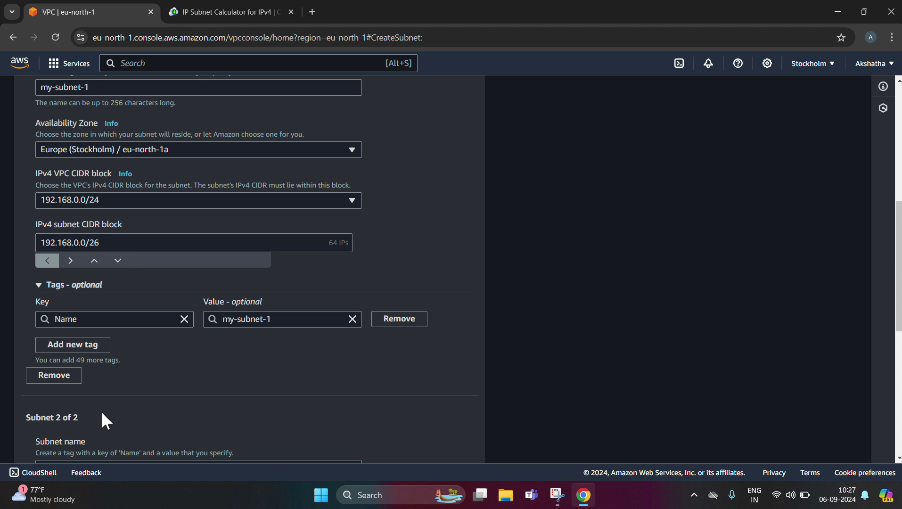
{"action": "scroll", "coordinate": [174, 366], "scroll_direction": "down", "scroll_amount": 4}
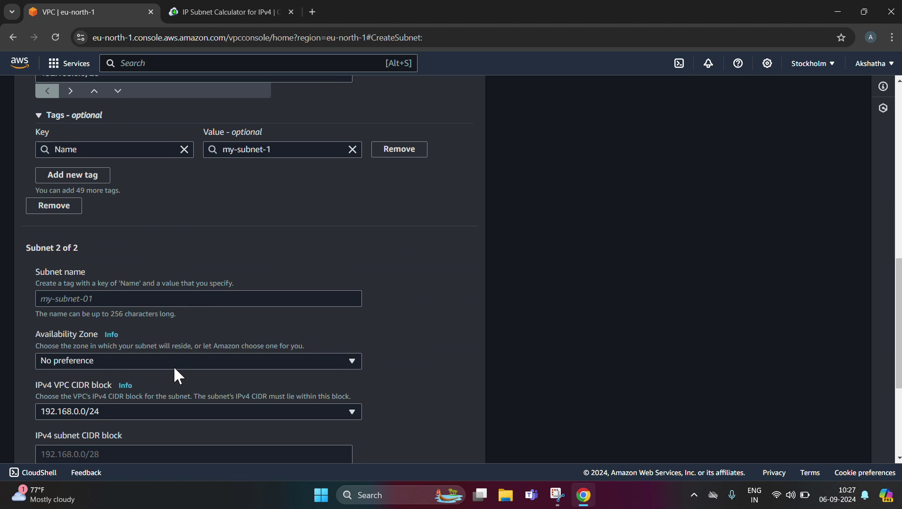
{"action": "left_click", "coordinate": [137, 292]}
{"action": "type", "text": "m"}
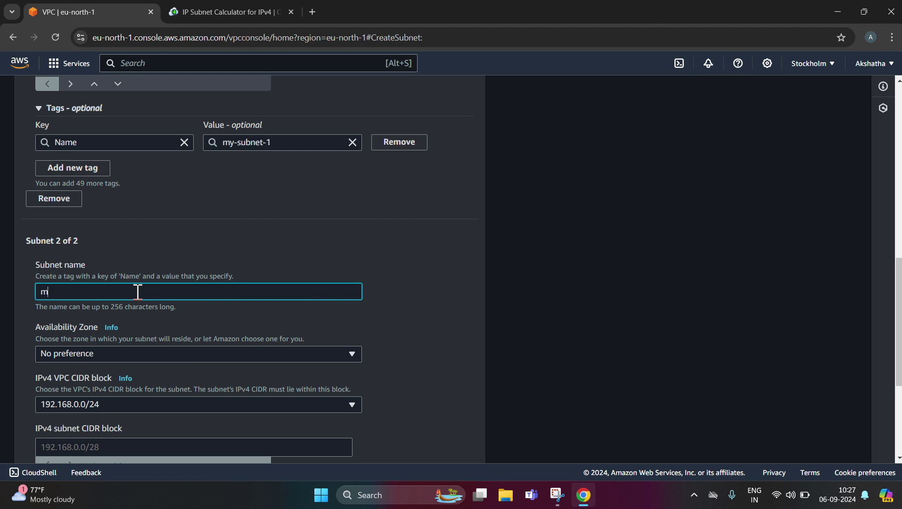
{"action": "type", "text": "y-"}
{"action": "type", "text": "ubnet-2"}
Step: Place my-subnet-2 in Europe (Stockholm) / eu-north-1b and set its IPv4 subnet CIDR block to 192.168.0.64/26
{"action": "left_click", "coordinate": [132, 354]}
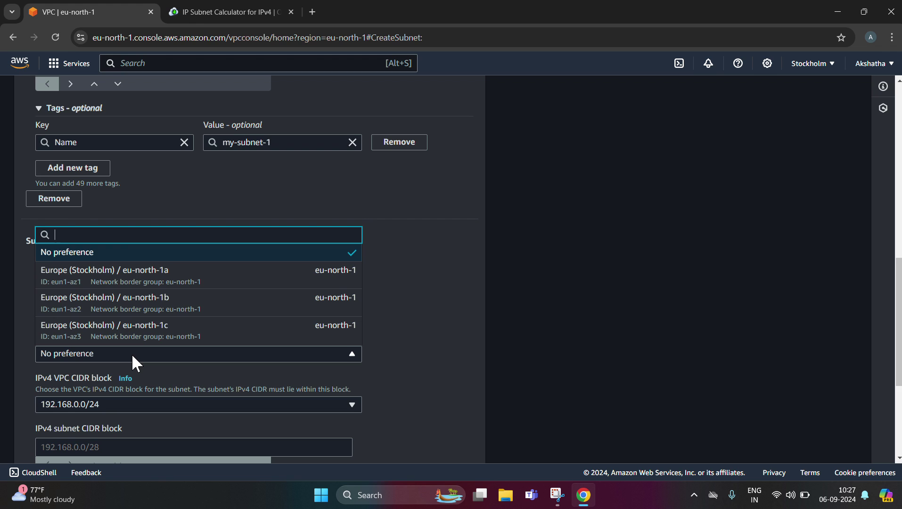
{"action": "left_click", "coordinate": [392, 23]}
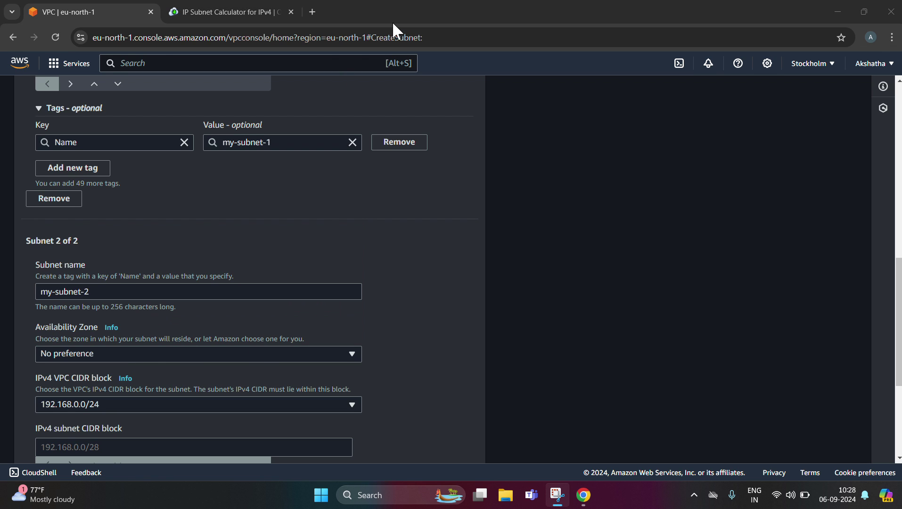
{"action": "left_click", "coordinate": [206, 354]}
{"action": "left_click", "coordinate": [197, 306]}
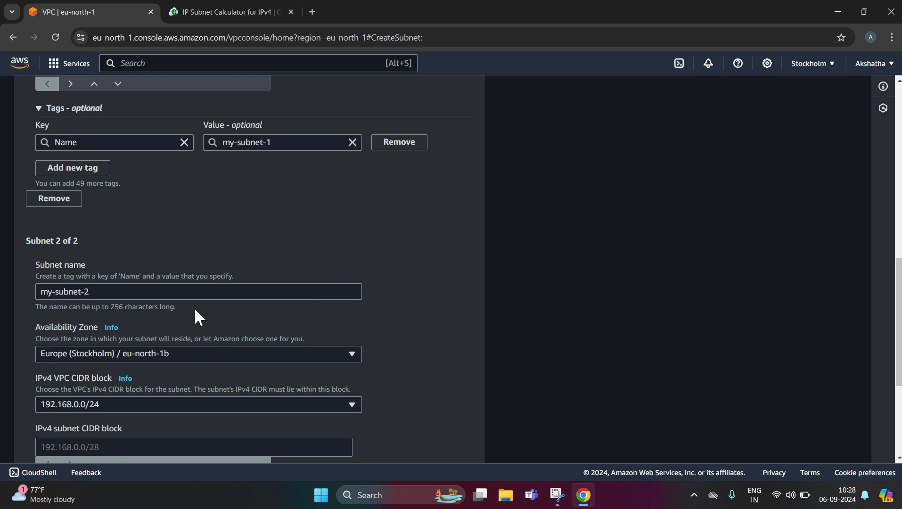
{"action": "scroll", "coordinate": [384, 256], "scroll_direction": "down", "scroll_amount": 4}
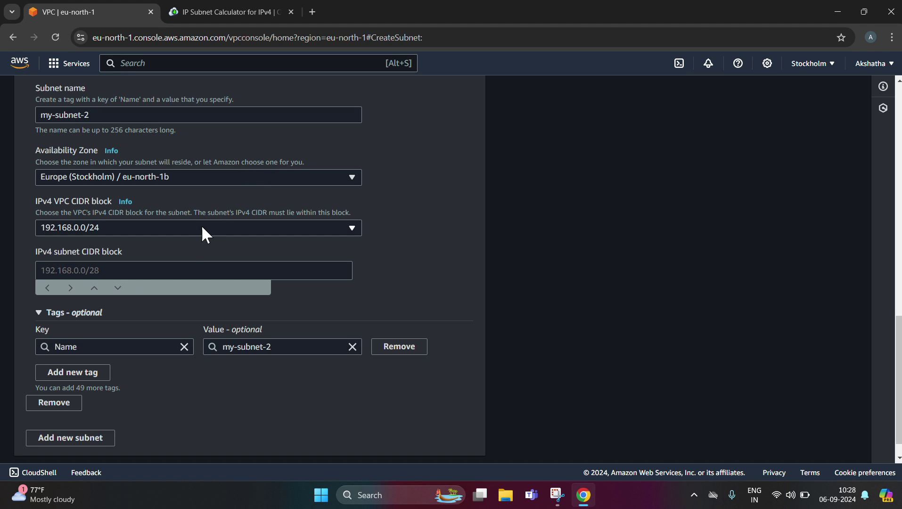
{"action": "left_click", "coordinate": [117, 273]}
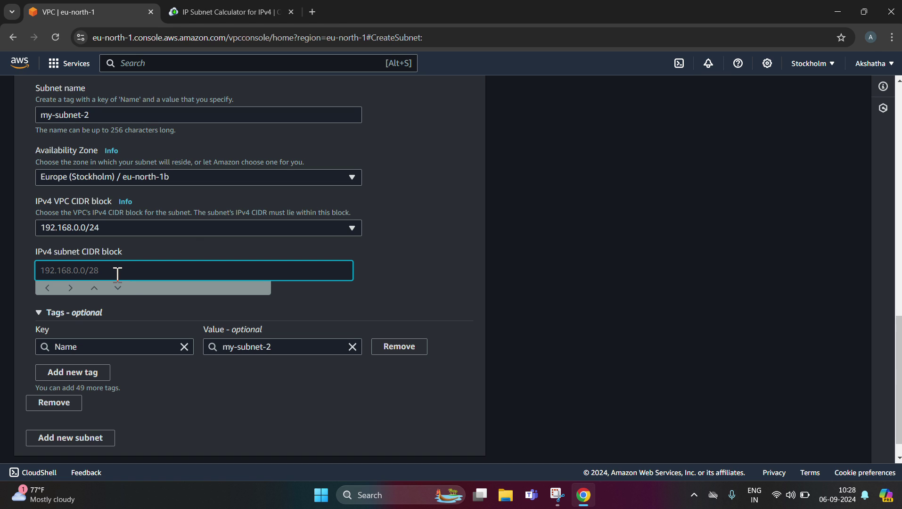
{"action": "type", "text": "192.168.0.64/26"}
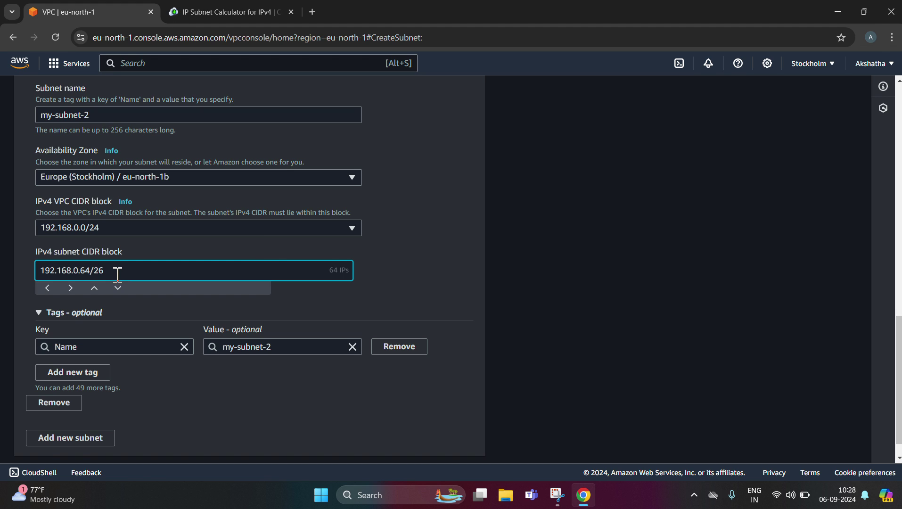
Step: Add a third subnet to the same creation form and name it my-subnet-3
{"action": "scroll", "coordinate": [221, 263], "scroll_direction": "down", "scroll_amount": 1}
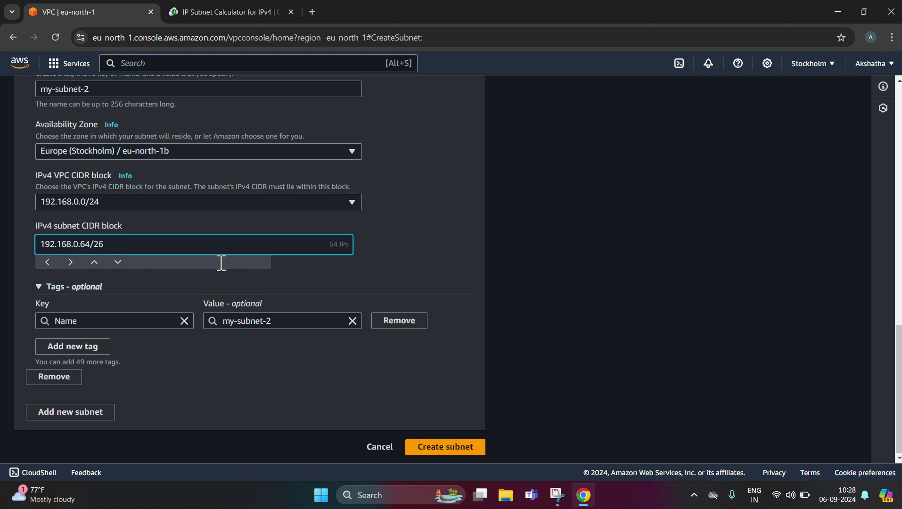
{"action": "left_click", "coordinate": [38, 417]}
{"action": "scroll", "coordinate": [186, 291], "scroll_direction": "down", "scroll_amount": 1}
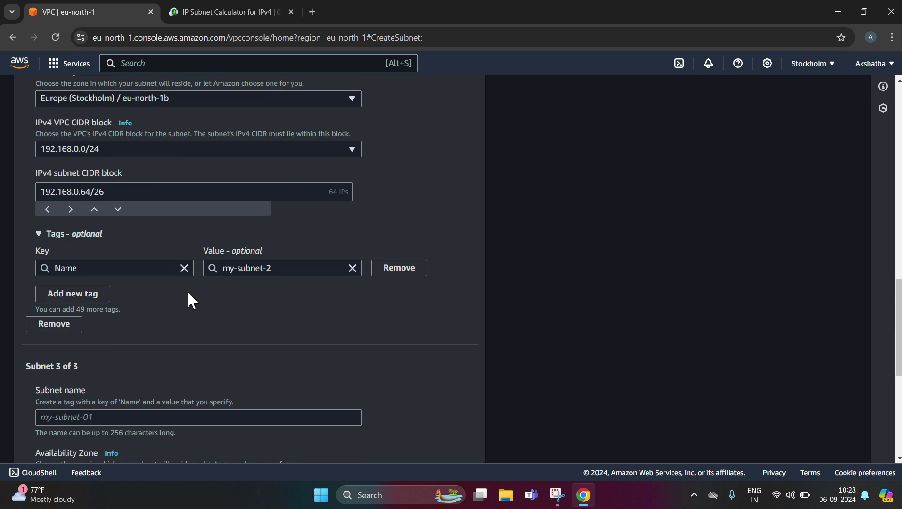
{"action": "scroll", "coordinate": [187, 291], "scroll_direction": "down", "scroll_amount": 4}
{"action": "left_click", "coordinate": [94, 232]}
{"action": "type", "text": "m"}
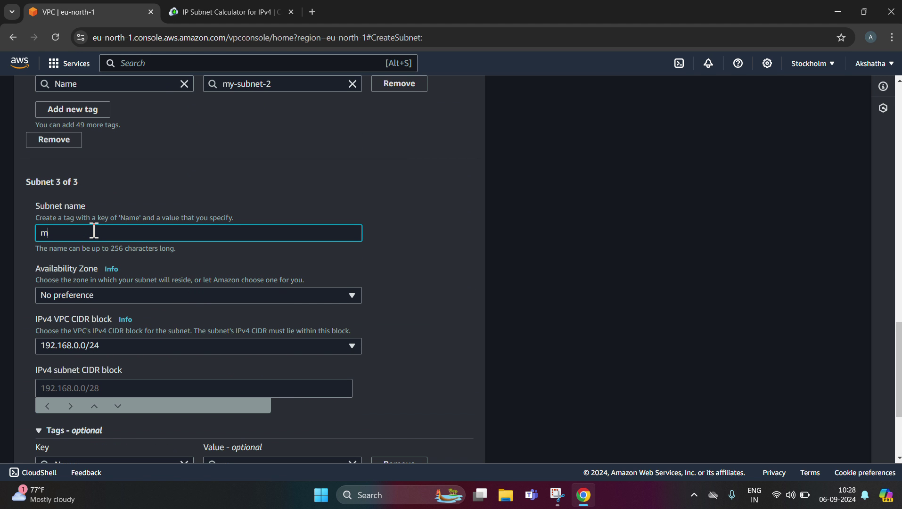
{"action": "type", "text": "y-subnet-3"}
Step: Place my-subnet-3 in Europe (Stockholm) / eu-north-1c and set its IPv4 subnet CIDR block to 192.168.0.128/26
{"action": "left_click", "coordinate": [92, 298]}
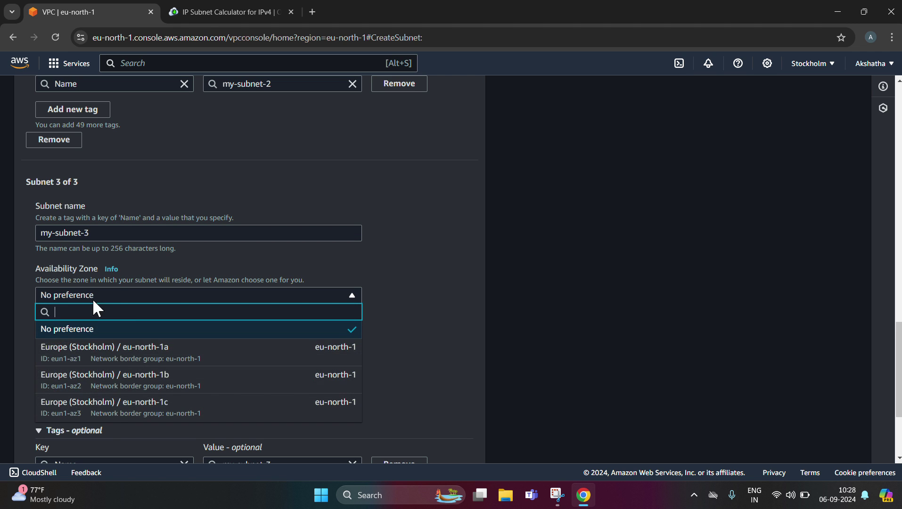
{"action": "left_click", "coordinate": [114, 404]}
{"action": "left_click", "coordinate": [104, 386]}
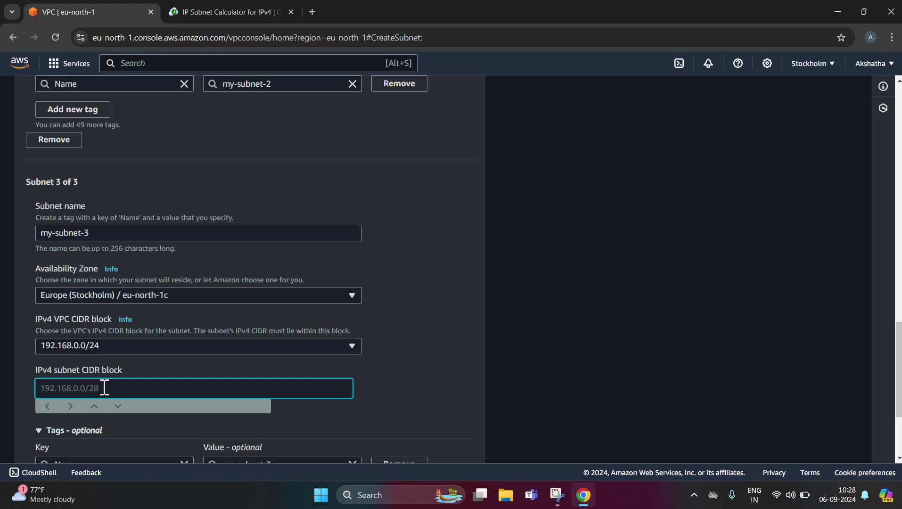
{"action": "type", "text": "192.168.0.128/26"}
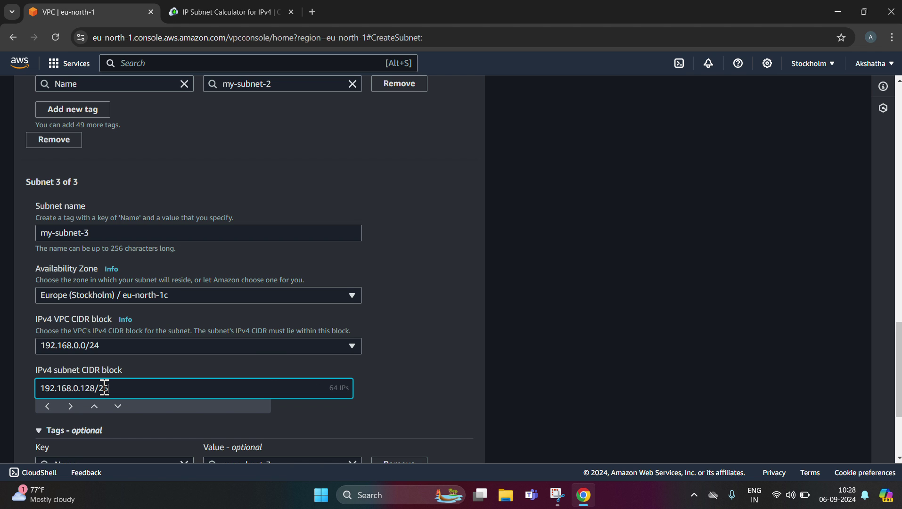
Step: Submit the subnet form to create my-subnet-1, my-subnet-2 and my-subnet-3 in my-vpc
{"action": "scroll", "coordinate": [442, 265], "scroll_direction": "down", "scroll_amount": 3}
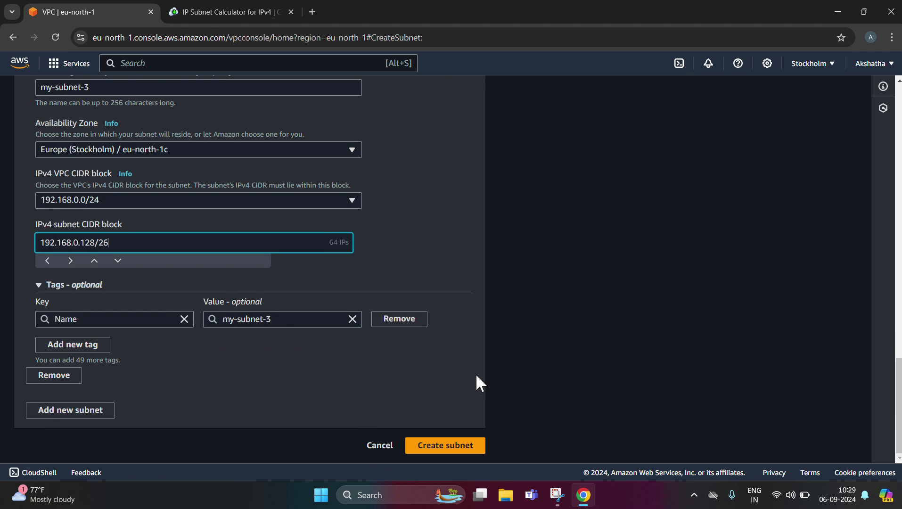
{"action": "left_click", "coordinate": [458, 444]}
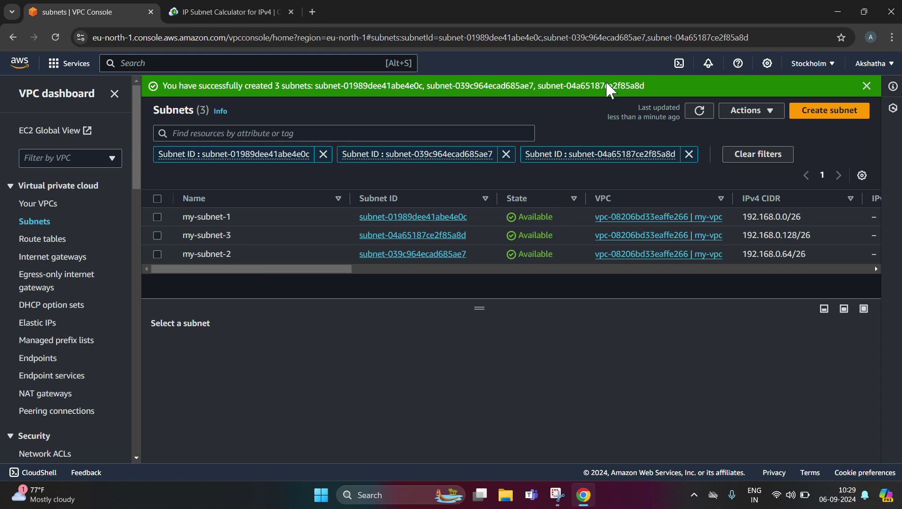
{"action": "left_click", "coordinate": [391, 21]}
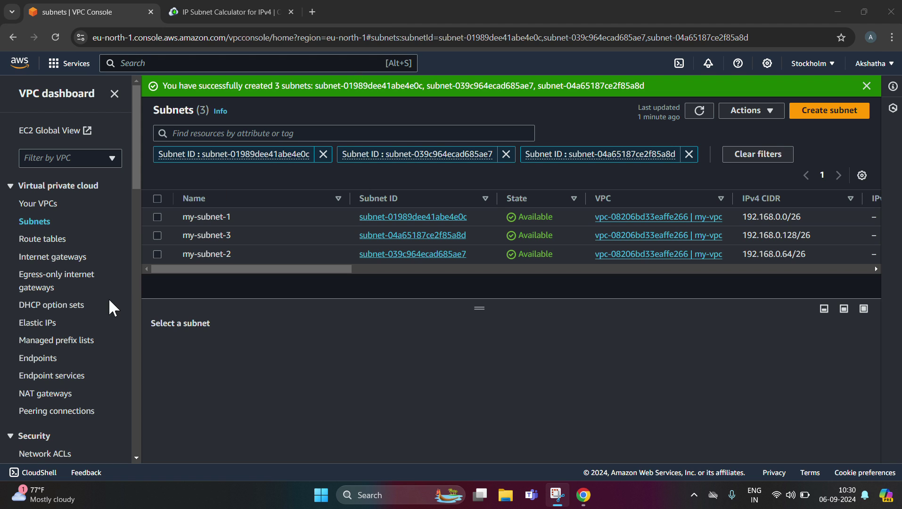
Step: Create an internet gateway with the name tag my-internet-gateway
{"action": "left_click", "coordinate": [57, 258]}
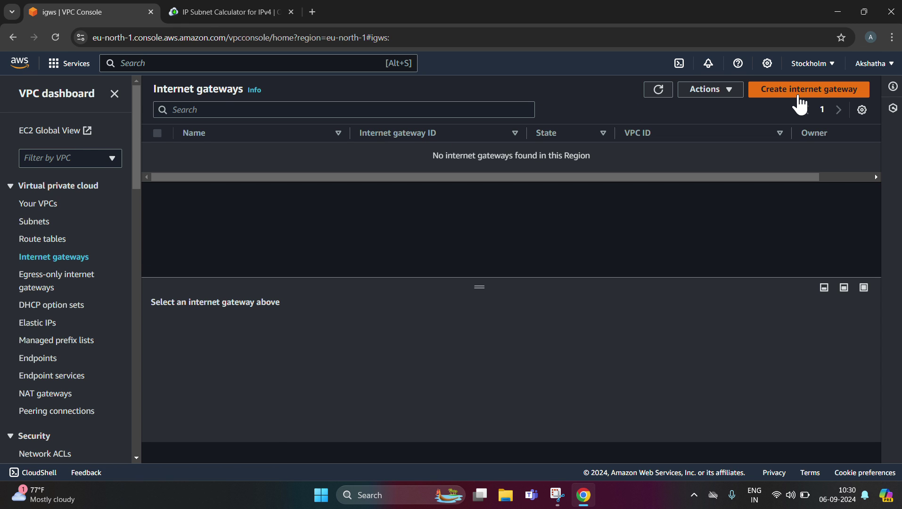
{"action": "left_click", "coordinate": [800, 101]}
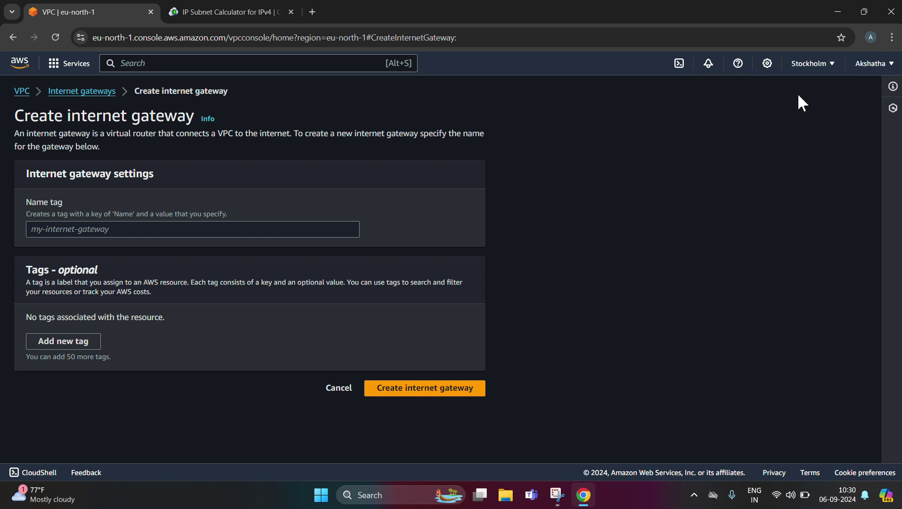
{"action": "left_click", "coordinate": [44, 227]}
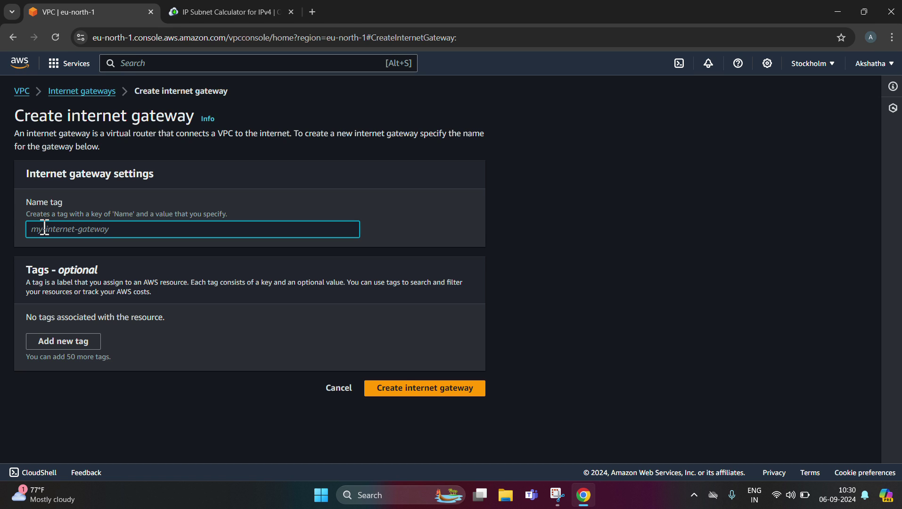
{"action": "type", "text": "my-"}
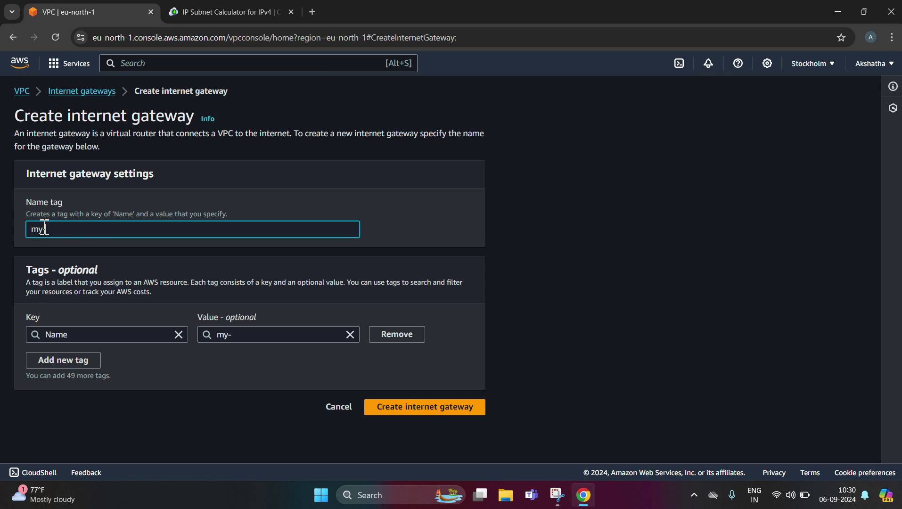
{"action": "type", "text": "internet-gateway"}
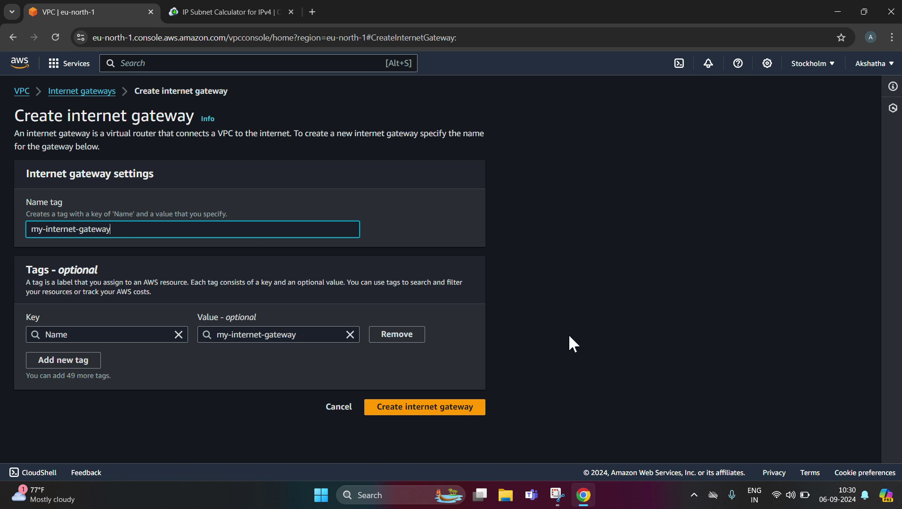
{"action": "left_click", "coordinate": [442, 408]}
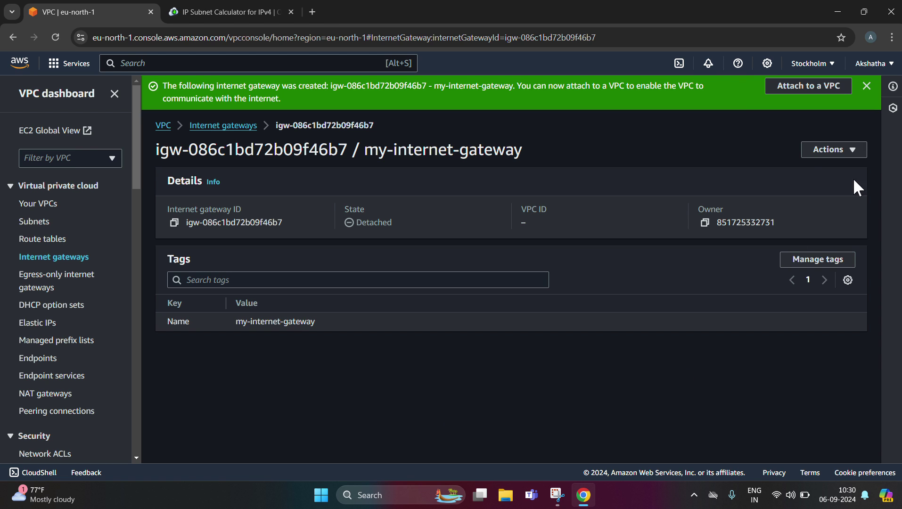
Step: Attach my-internet-gateway to the VPC my-vpc
{"action": "left_click", "coordinate": [811, 161]}
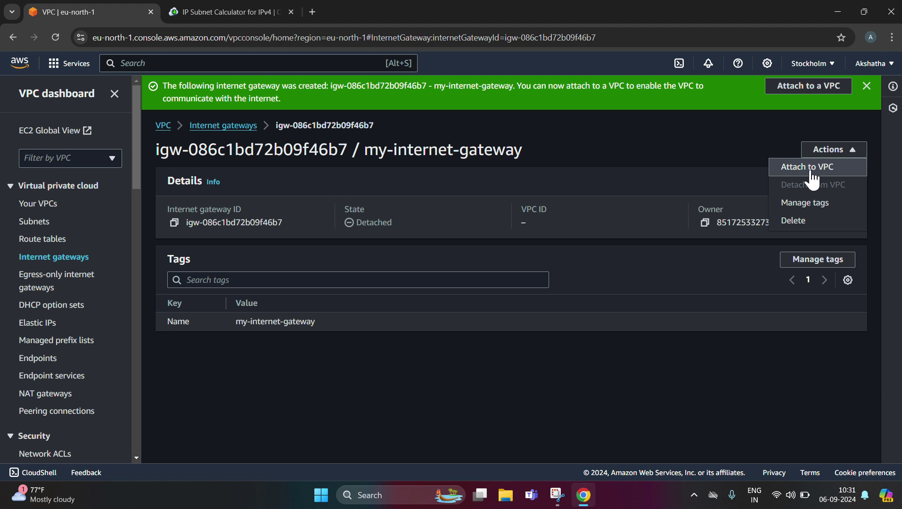
{"action": "left_click", "coordinate": [811, 171]}
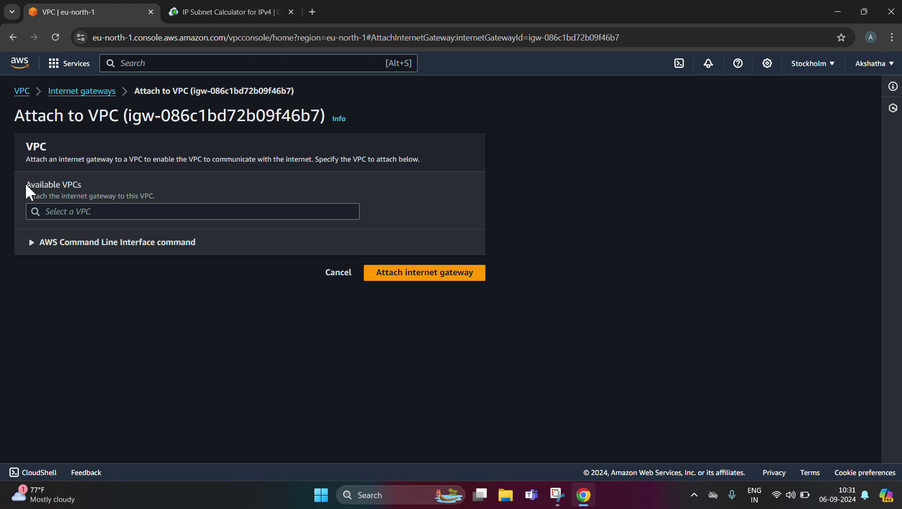
{"action": "left_click", "coordinate": [98, 211]}
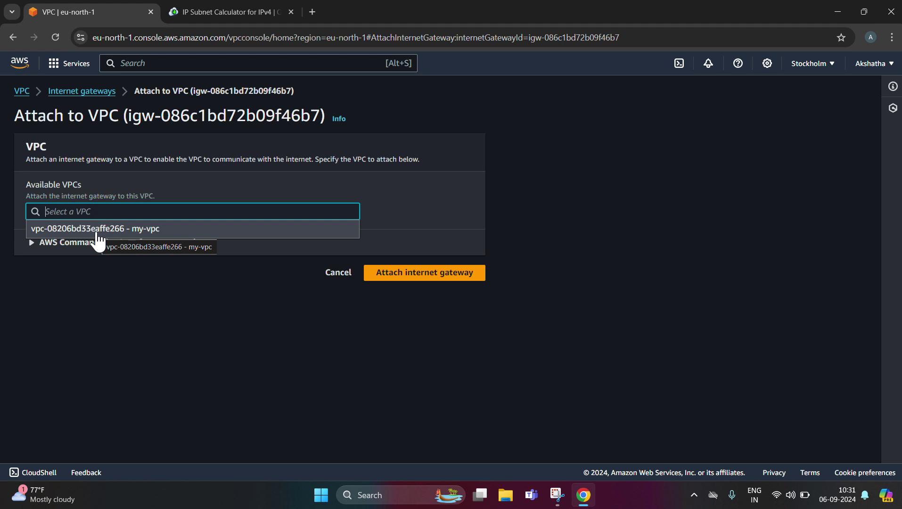
{"action": "left_click", "coordinate": [98, 231]}
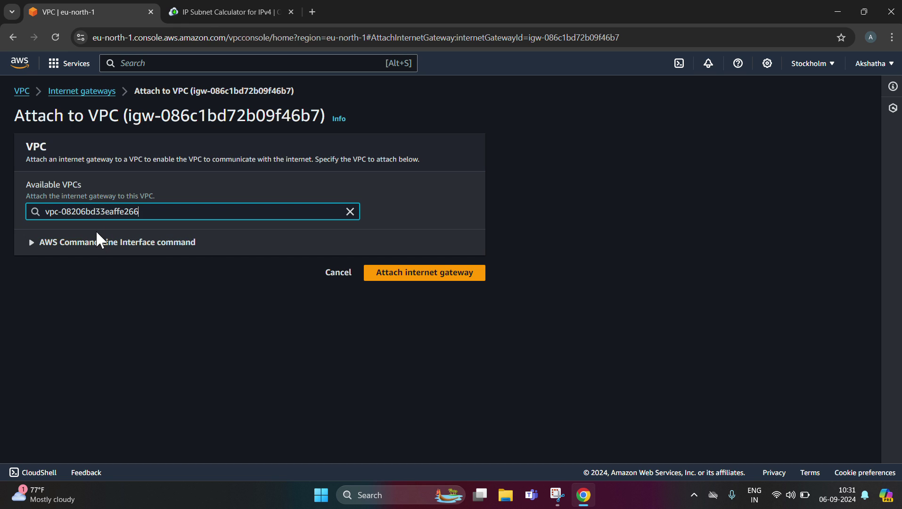
{"action": "left_click", "coordinate": [402, 279]}
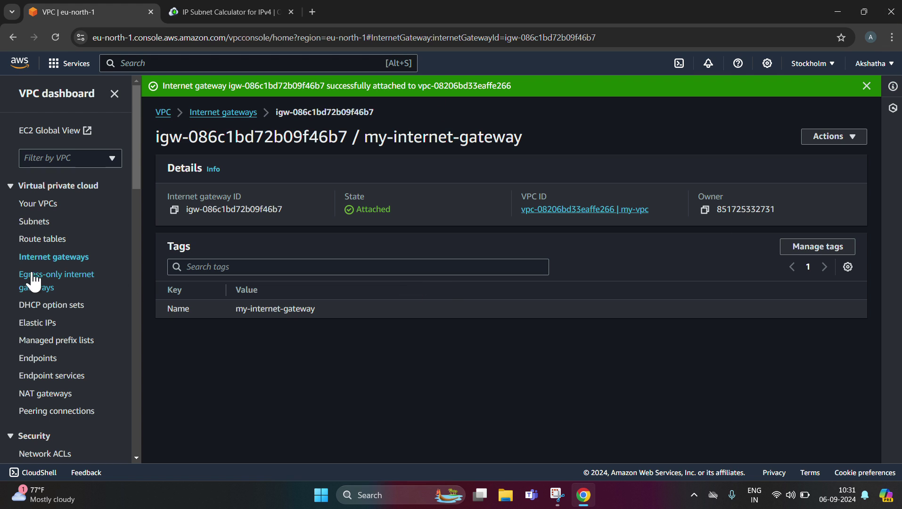
Step: Open the routes of my-vpc's main route table for editing and add a route with destination 0.0.0.0/0
{"action": "left_click", "coordinate": [33, 241]}
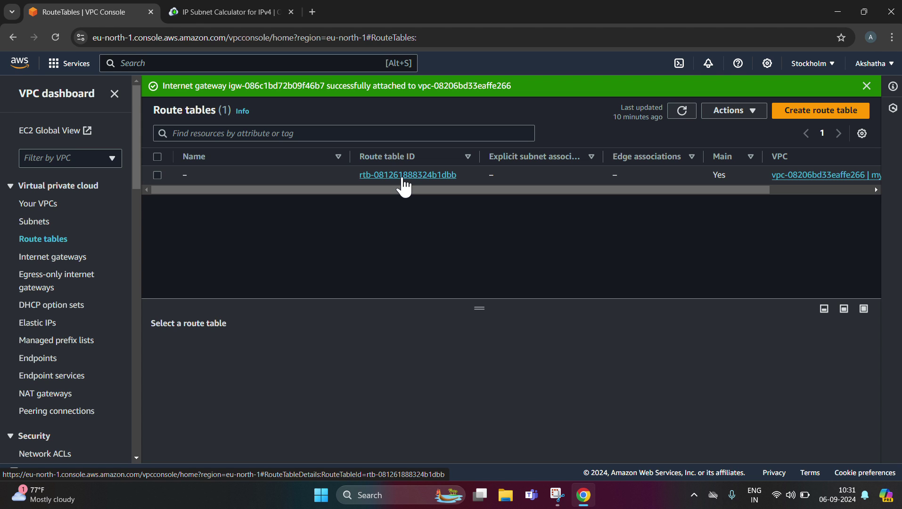
{"action": "left_click", "coordinate": [404, 175]}
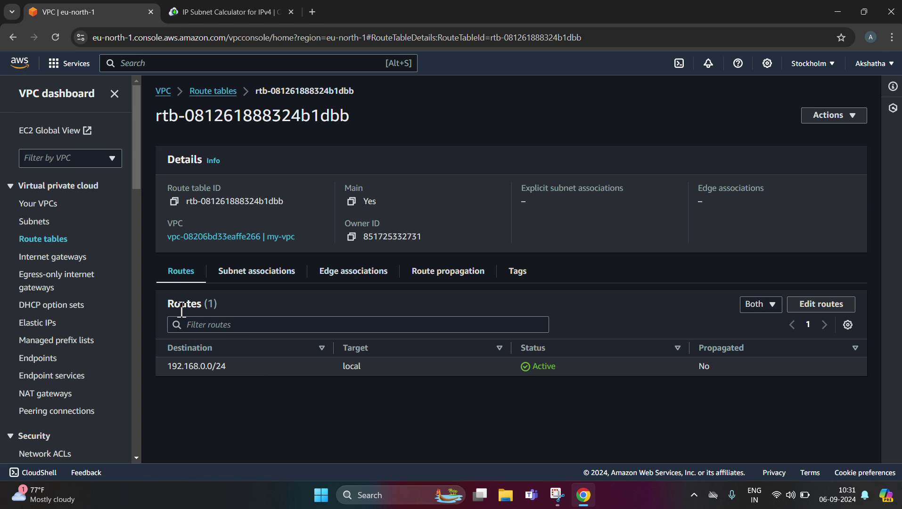
{"action": "left_click", "coordinate": [836, 315]}
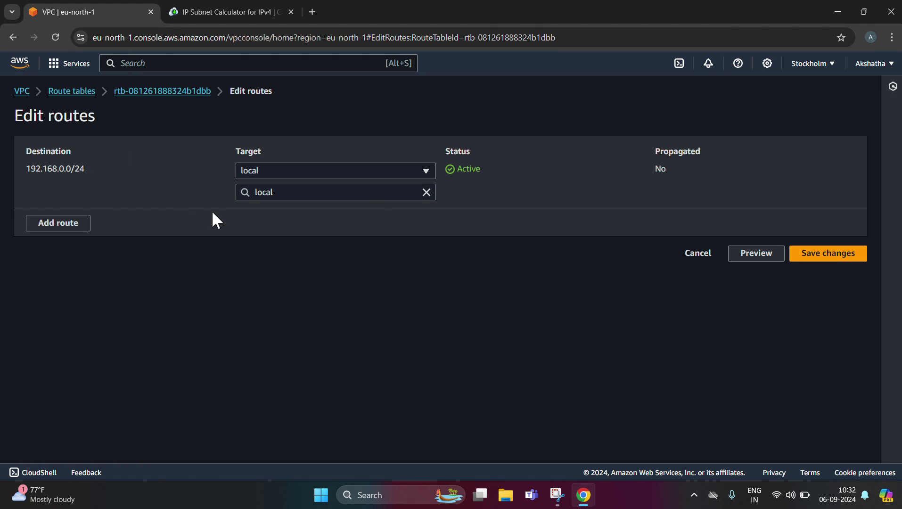
{"action": "left_click", "coordinate": [72, 226]}
{"action": "left_click", "coordinate": [73, 214]}
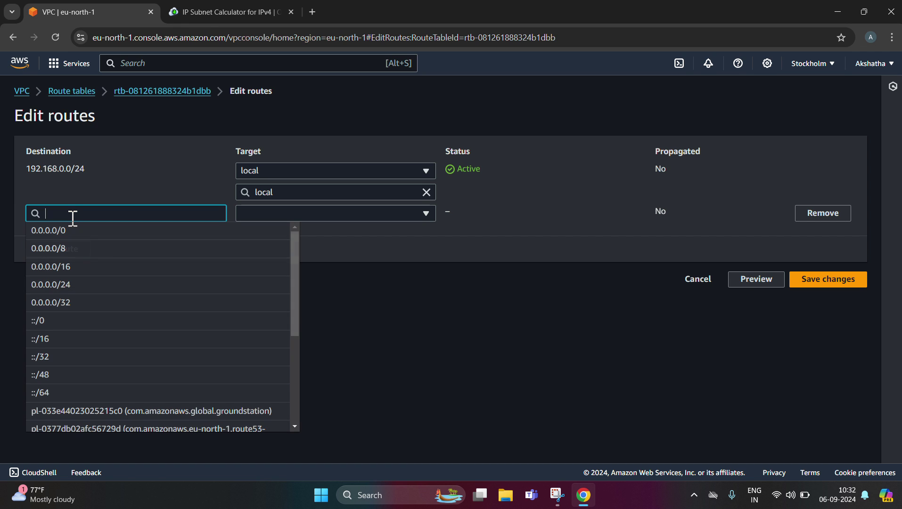
{"action": "left_click", "coordinate": [72, 240]}
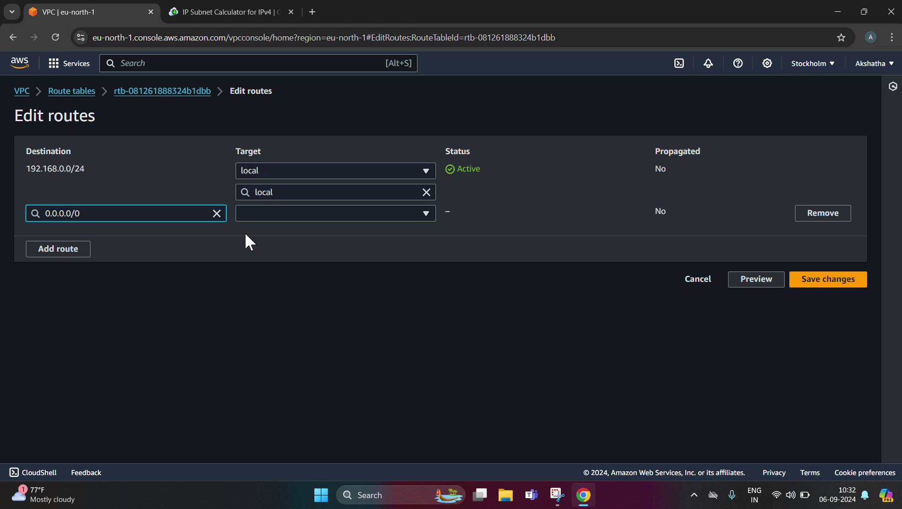
Step: Target the 0.0.0.0/0 route at the Internet Gateway my-internet-gateway and save the route changes
{"action": "left_click", "coordinate": [257, 218]}
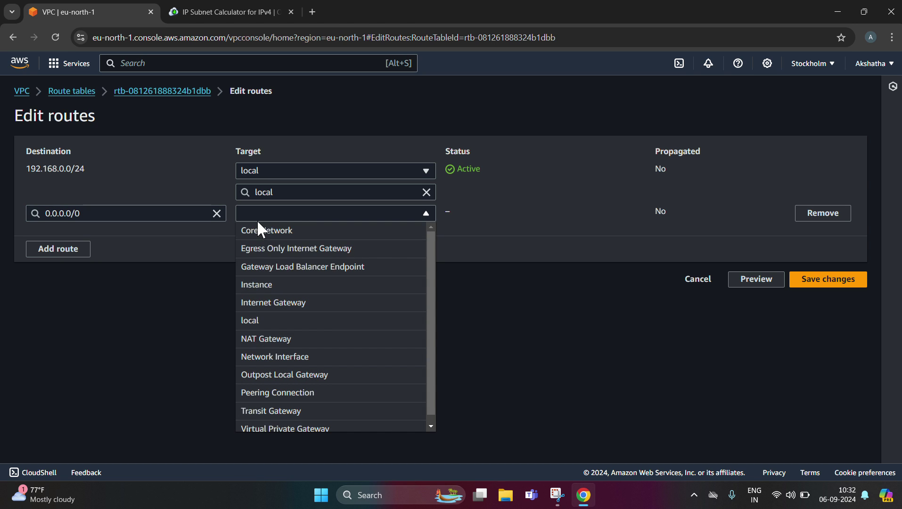
{"action": "left_click", "coordinate": [270, 304]}
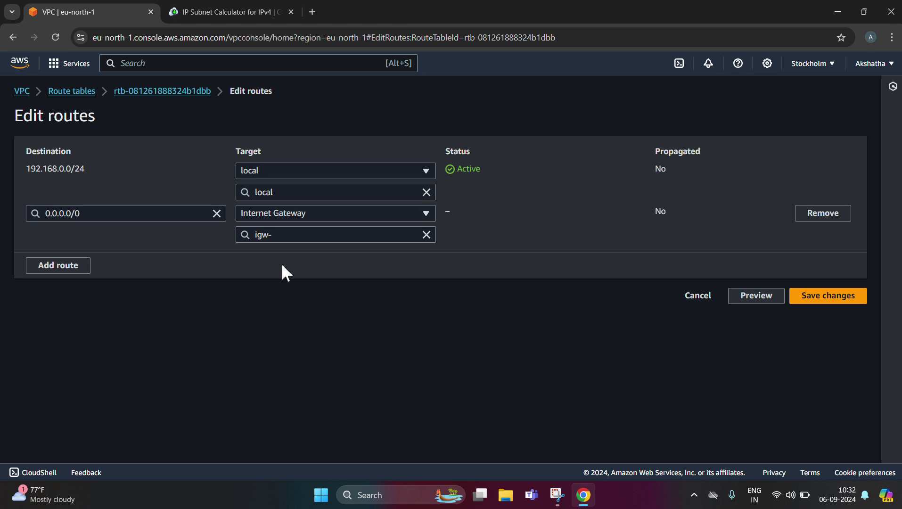
{"action": "left_click", "coordinate": [286, 234]}
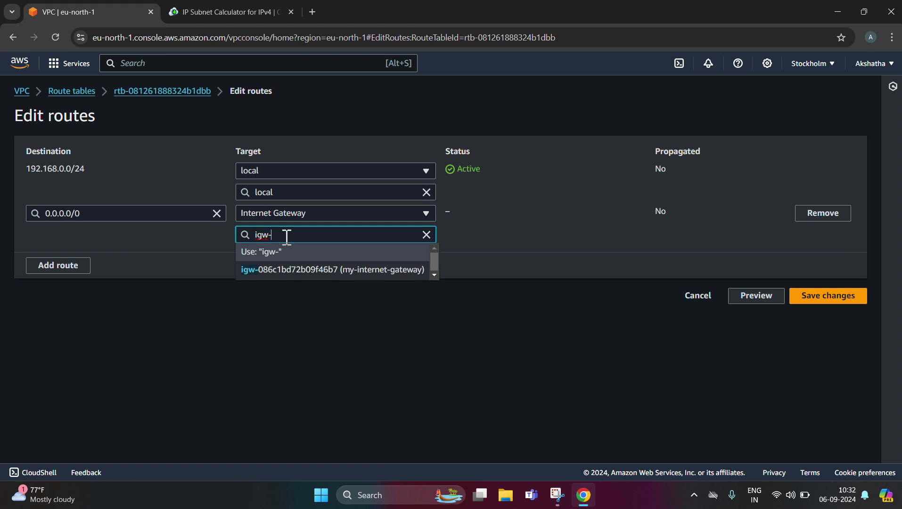
{"action": "left_click", "coordinate": [290, 270]}
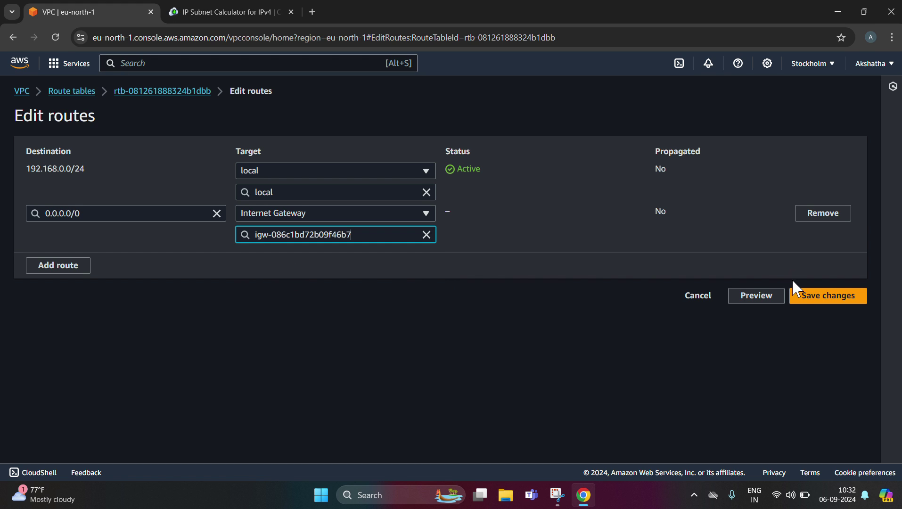
{"action": "left_click", "coordinate": [384, 17]}
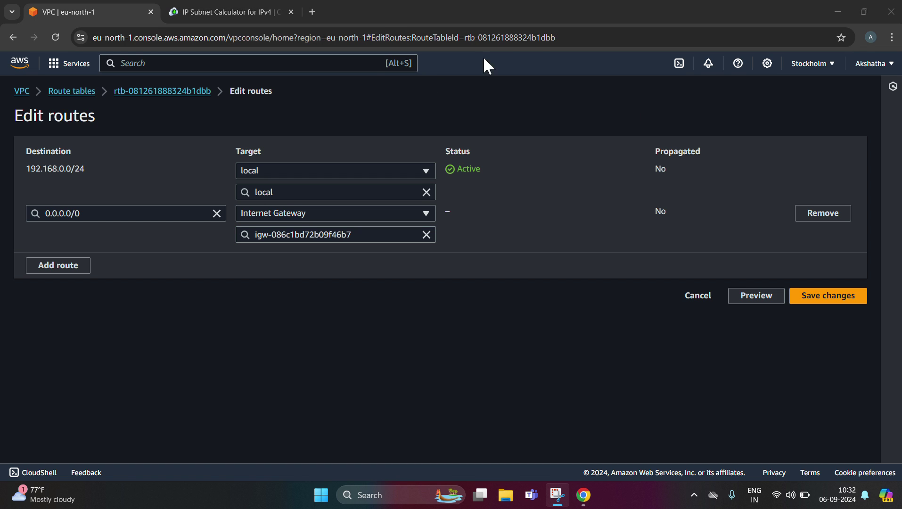
{"action": "left_click", "coordinate": [848, 300]}
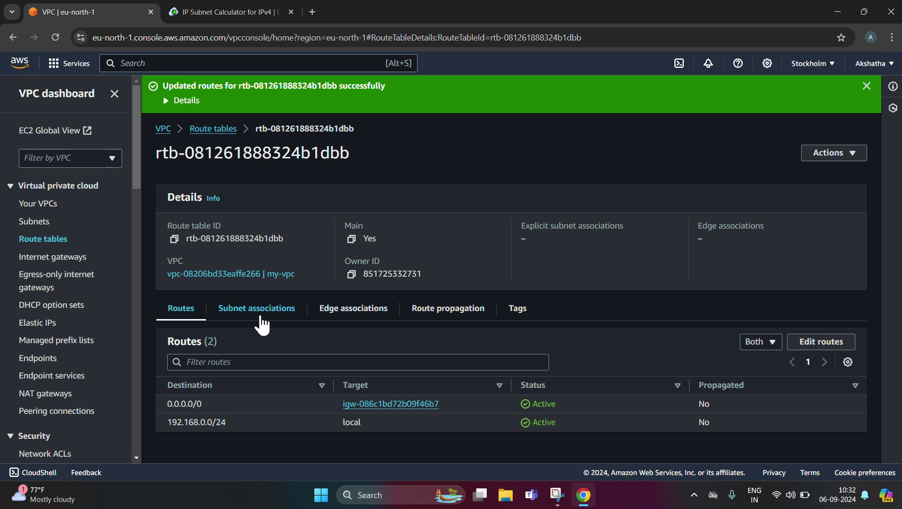
Step: Explicitly associate my-subnet-1, my-subnet-2 and my-subnet-3 with the route table and save the associations
{"action": "left_click", "coordinate": [263, 316]}
{"action": "scroll", "coordinate": [554, 278], "scroll_direction": "down", "scroll_amount": 2}
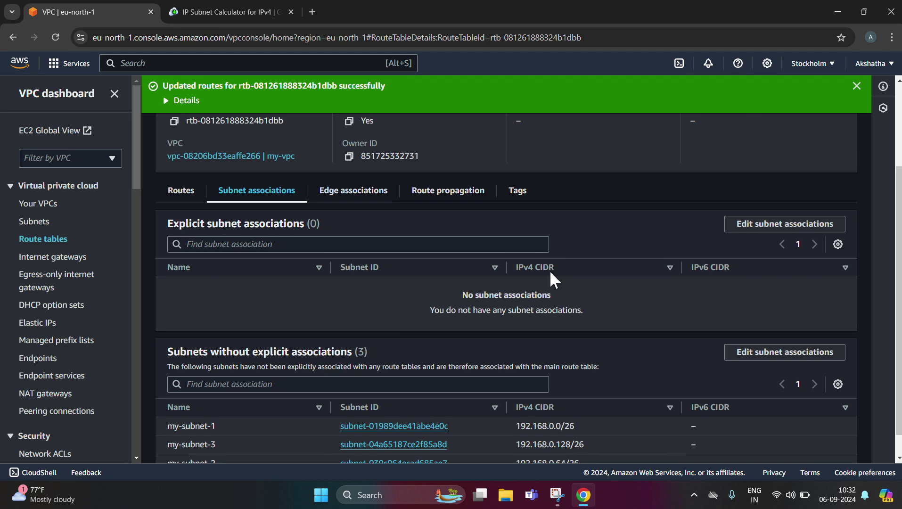
{"action": "left_click", "coordinate": [799, 227]}
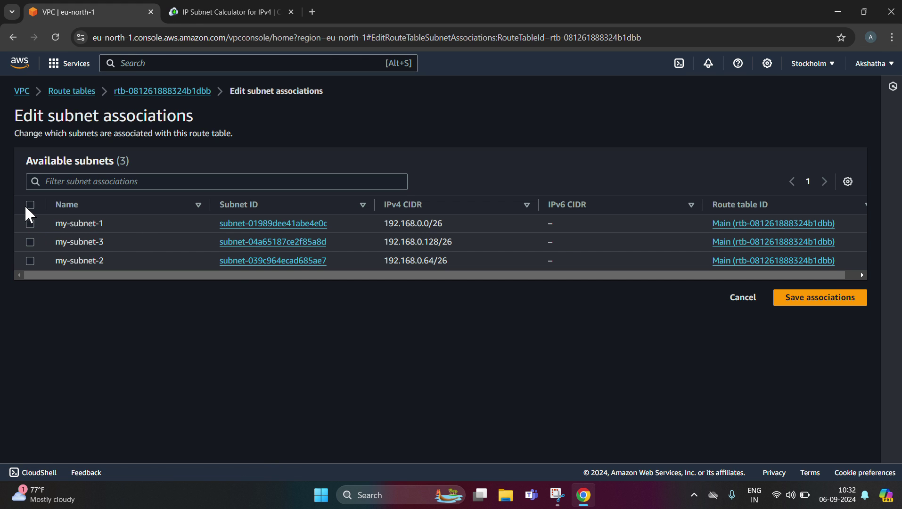
{"action": "left_click", "coordinate": [26, 206]}
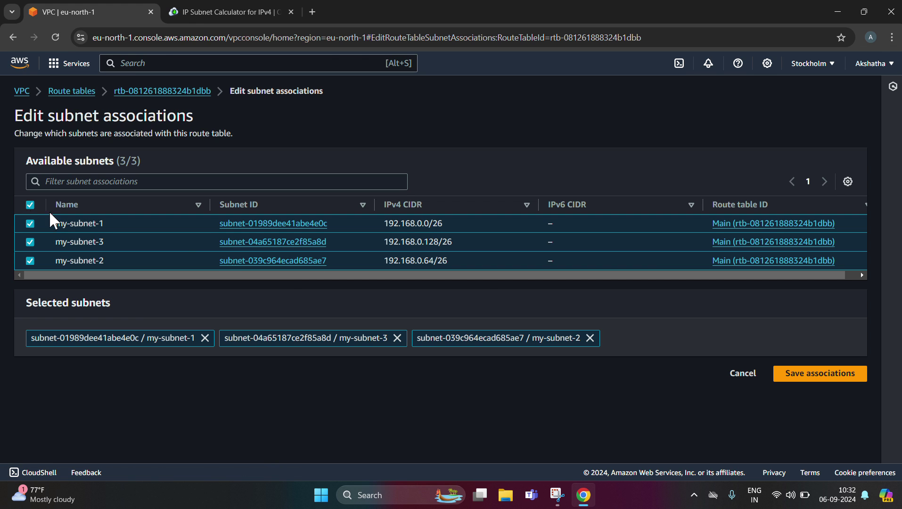
{"action": "left_click", "coordinate": [834, 374]}
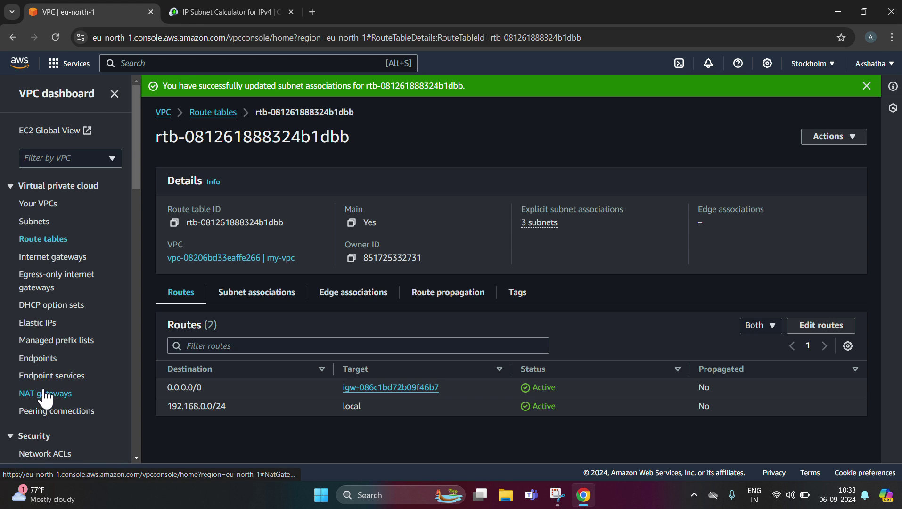
Step: Start creating a new security group and name it mysecuritygroups
{"action": "scroll", "coordinate": [44, 395], "scroll_direction": "down", "scroll_amount": 3}
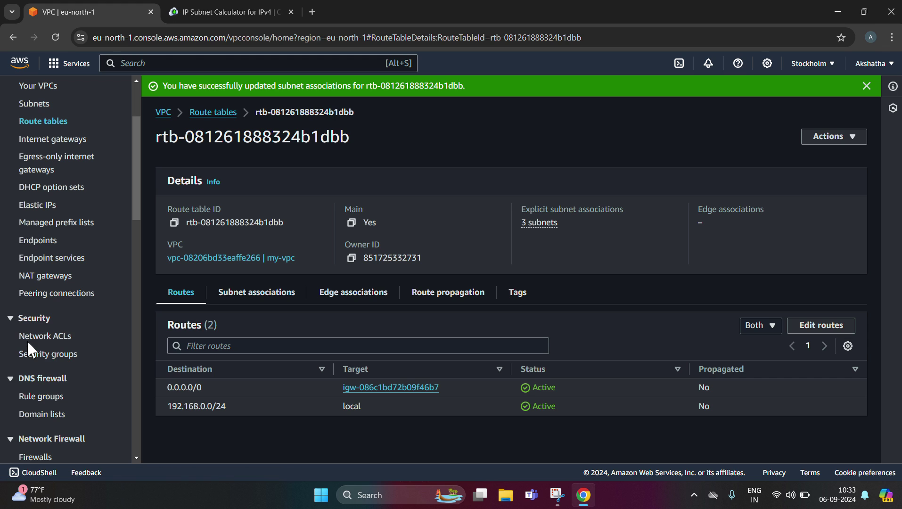
{"action": "left_click", "coordinate": [30, 362]}
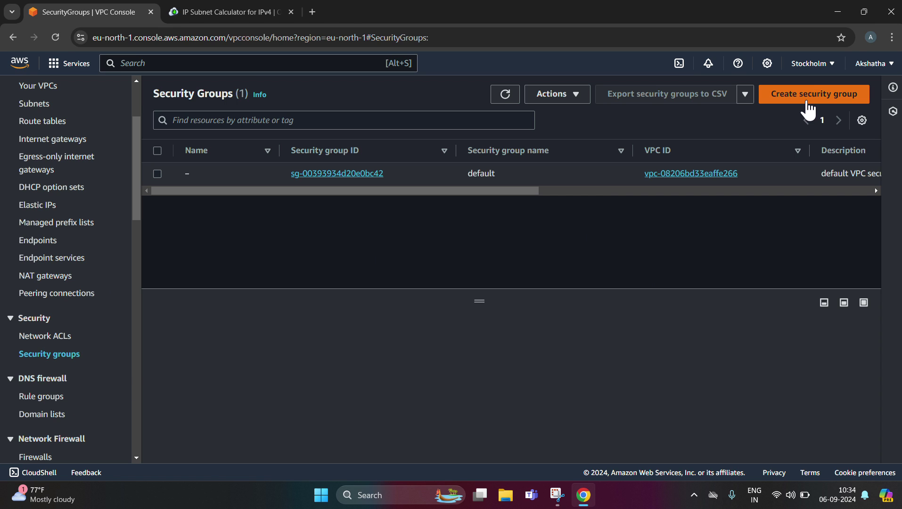
{"action": "left_click", "coordinate": [806, 100]}
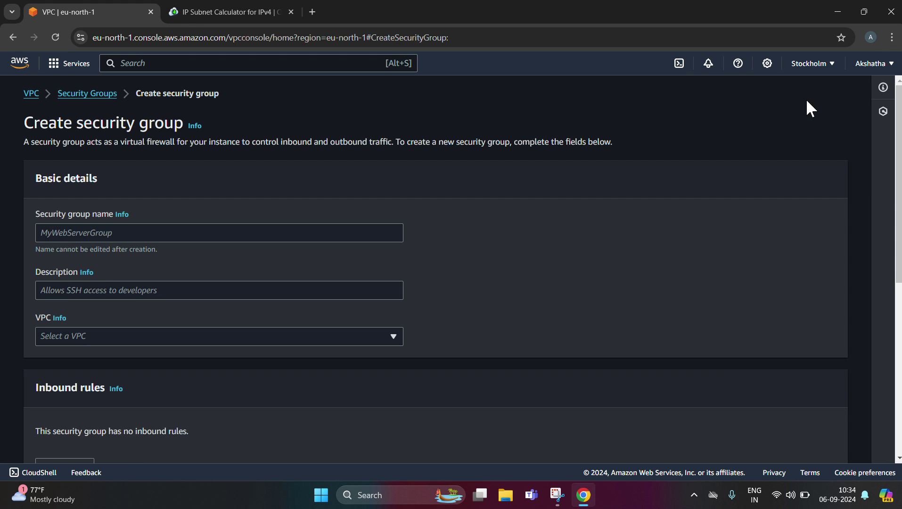
{"action": "left_click", "coordinate": [160, 235]}
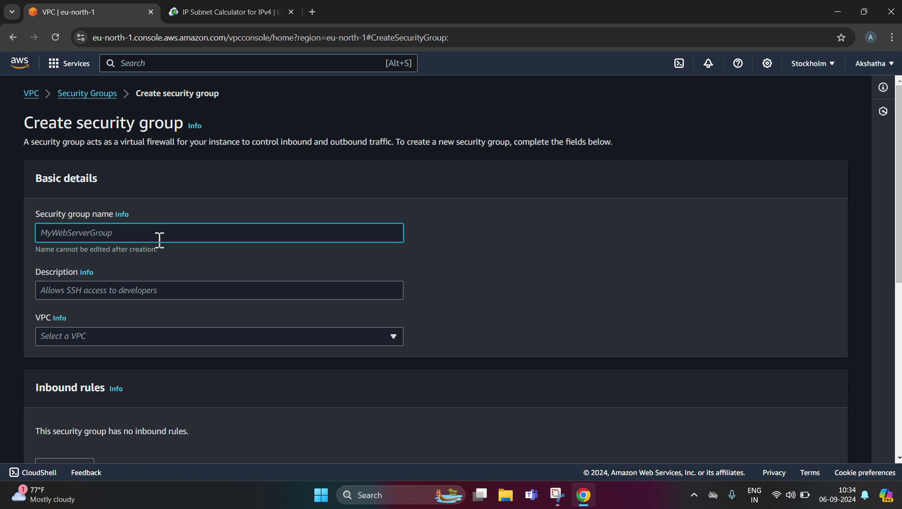
{"action": "type", "text": "mysecuritygroups"}
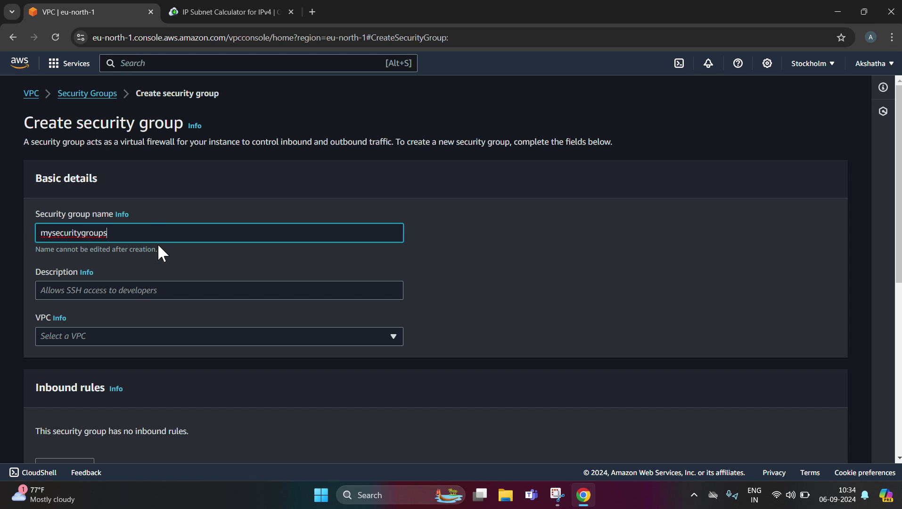
Step: Give the security group the description "Allow SSH and MSQL" and assign it to my-vpc
{"action": "left_click", "coordinate": [154, 289]}
{"action": "type", "text": "A"}
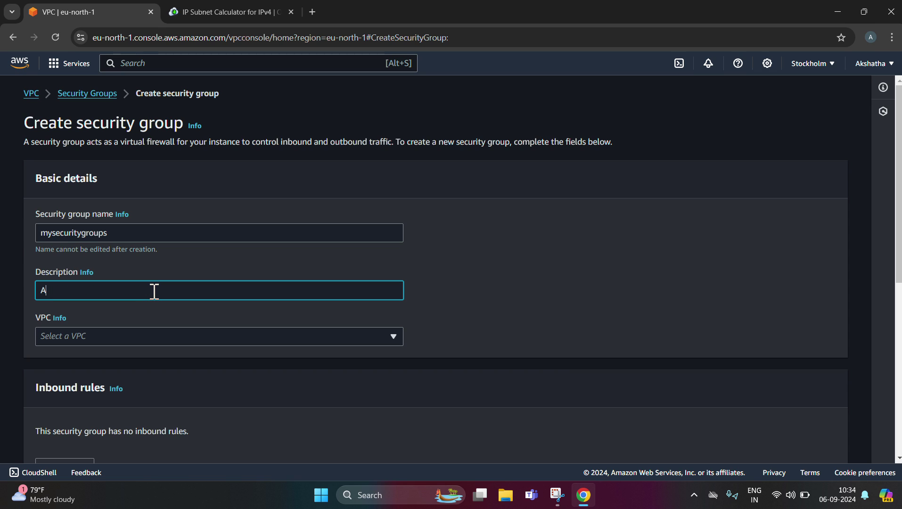
{"action": "type", "text": "llow SSH and MSQL"}
{"action": "left_click", "coordinate": [146, 336]}
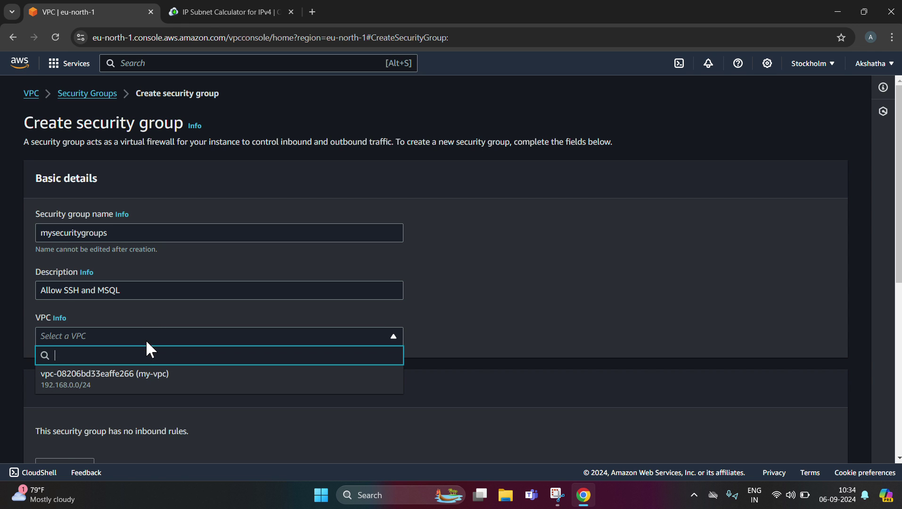
{"action": "left_click", "coordinate": [137, 384]}
Step: Add an inbound rule to the security group allowing SSH from source 0.0.0.0/0
{"action": "scroll", "coordinate": [137, 384], "scroll_direction": "down", "scroll_amount": 5}
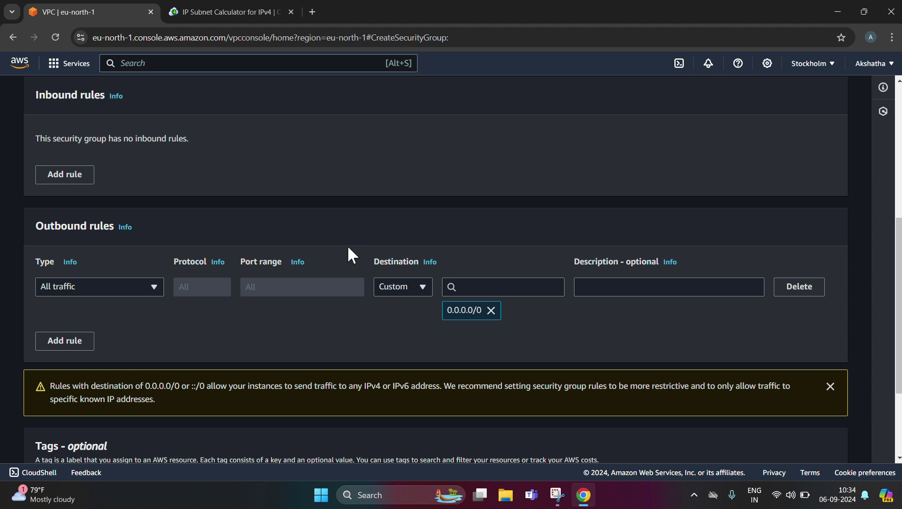
{"action": "scroll", "coordinate": [349, 248], "scroll_direction": "up", "scroll_amount": 1}
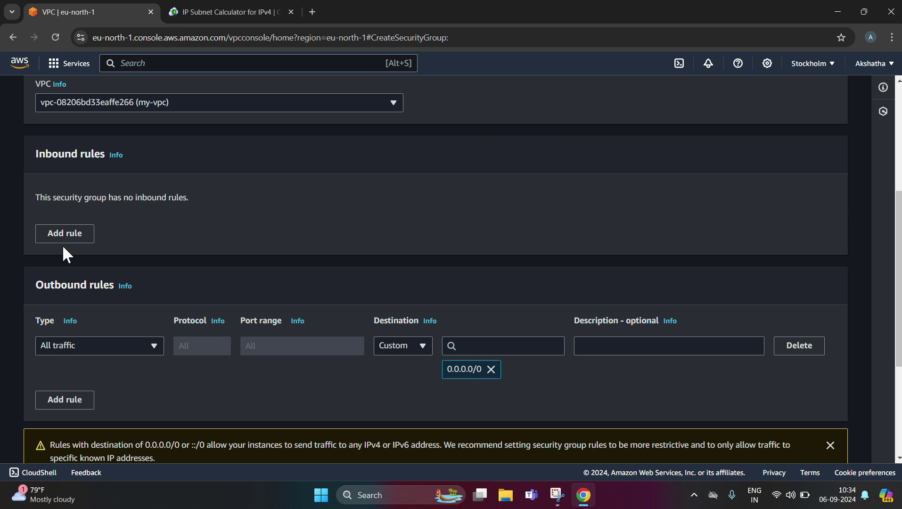
{"action": "left_click", "coordinate": [76, 233]}
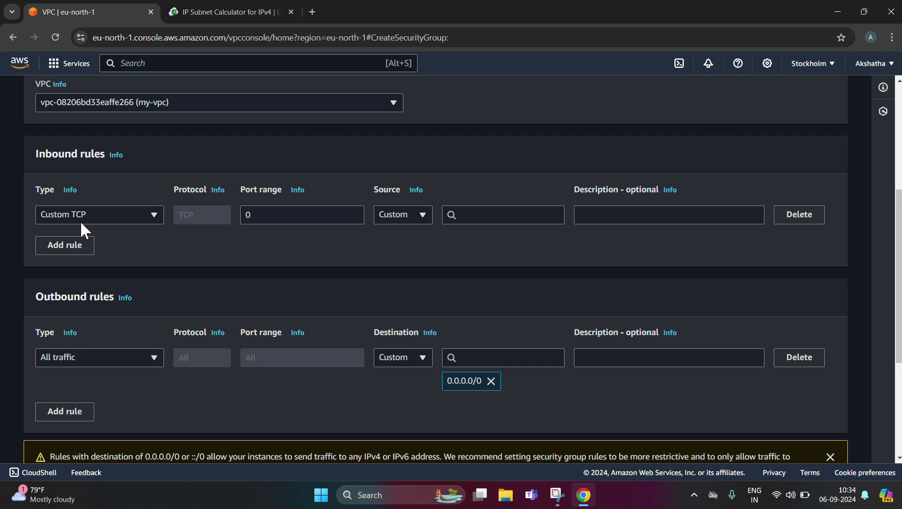
{"action": "left_click", "coordinate": [80, 219]}
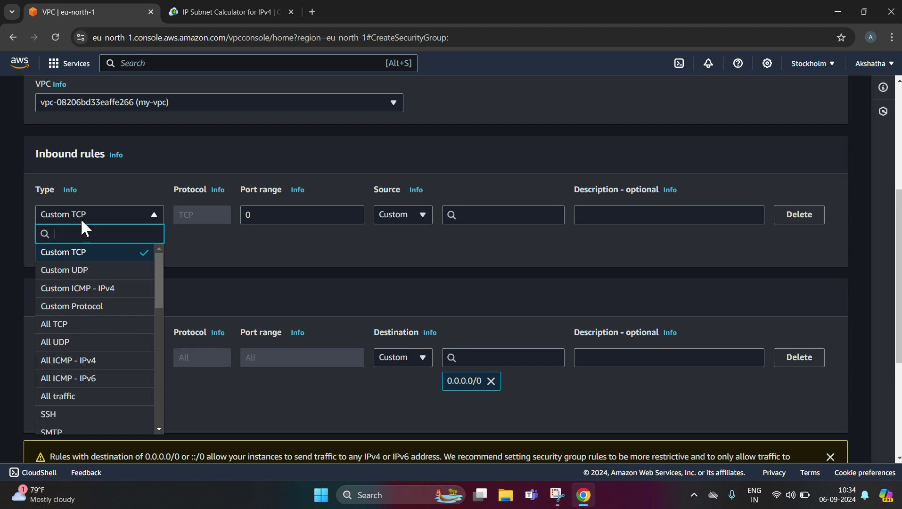
{"action": "left_click", "coordinate": [86, 415]}
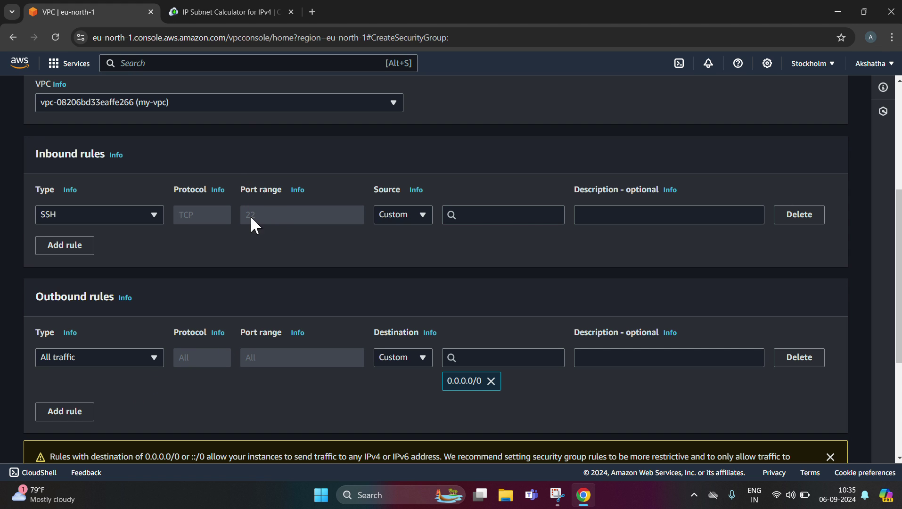
{"action": "left_click", "coordinate": [492, 221]}
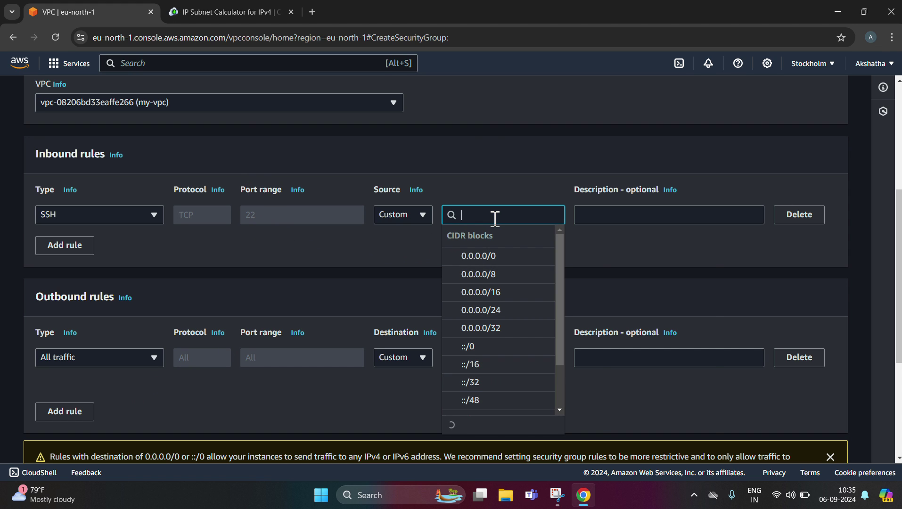
{"action": "left_click", "coordinate": [485, 259]}
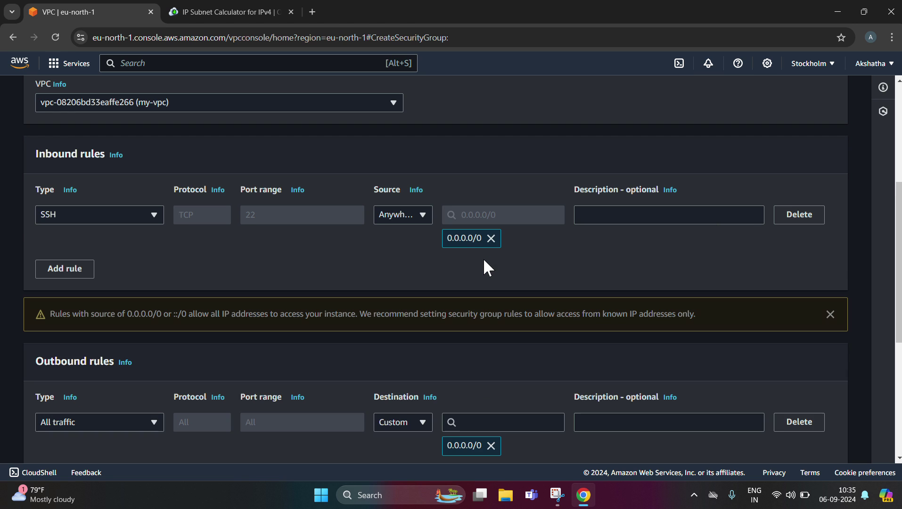
Step: Add an inbound MYSQL/Aurora rule with source 0.0.0.0/0 and create the security group
{"action": "left_click", "coordinate": [62, 272]}
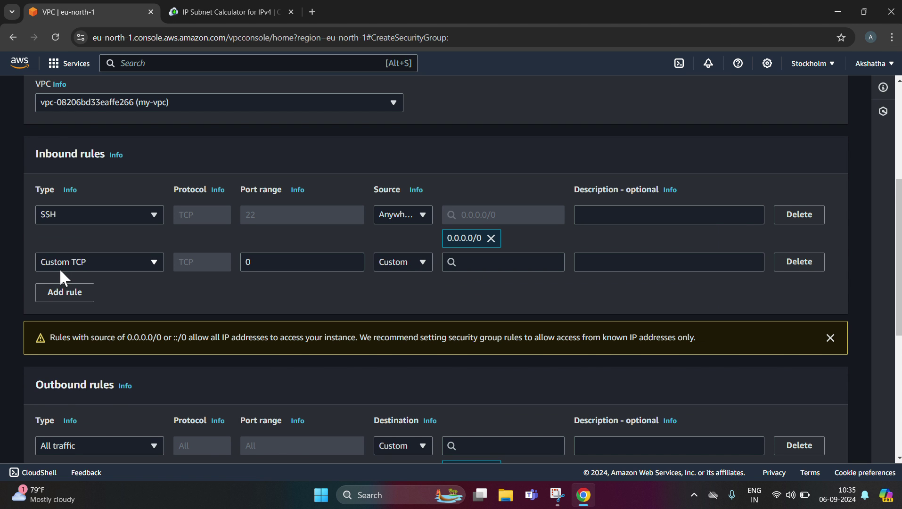
{"action": "left_click", "coordinate": [64, 265]}
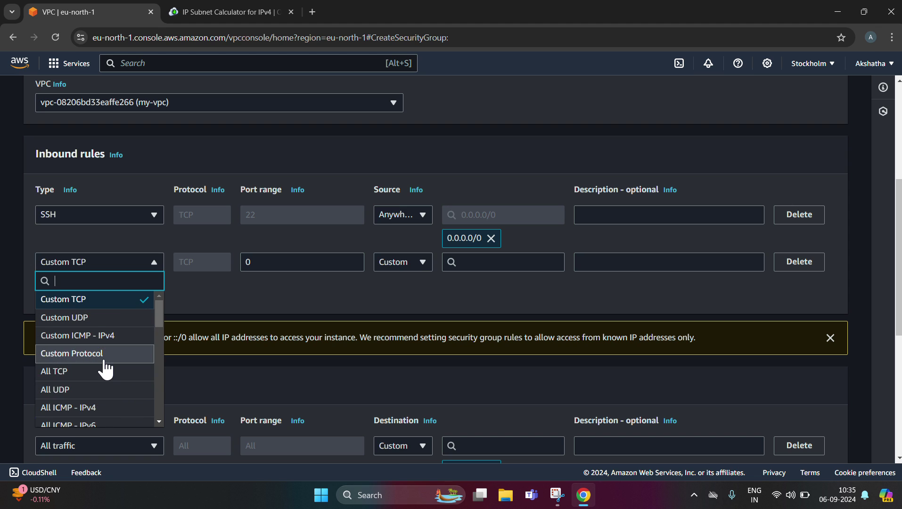
{"action": "type", "text": "my"}
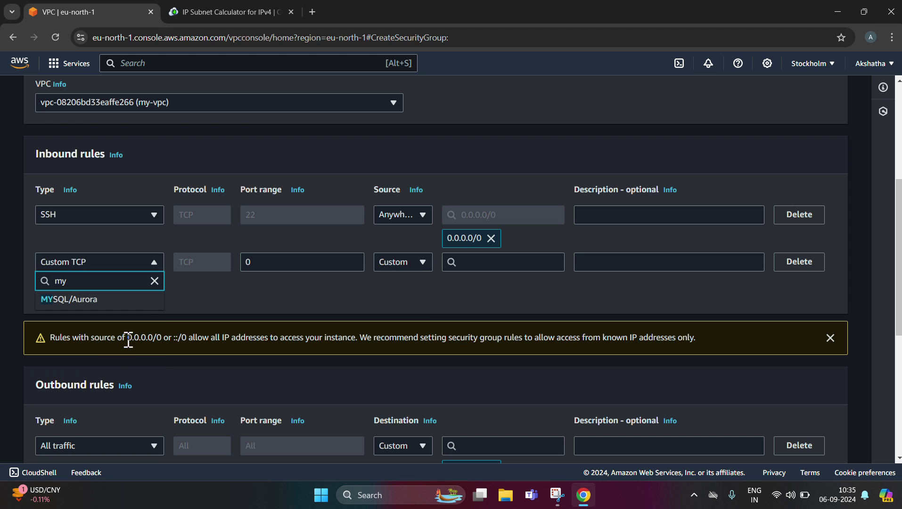
{"action": "left_click", "coordinate": [142, 305]}
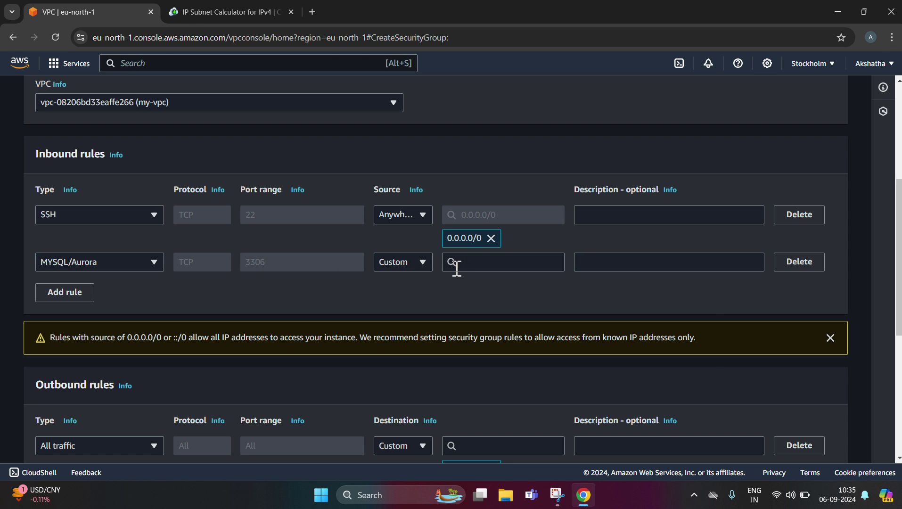
{"action": "left_click", "coordinate": [513, 262]}
{"action": "left_click", "coordinate": [513, 306]}
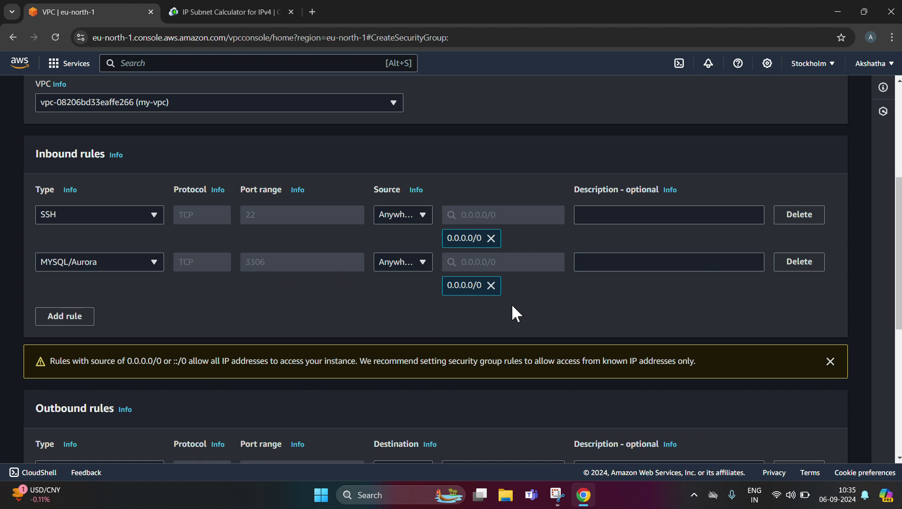
{"action": "scroll", "coordinate": [540, 259], "scroll_direction": "down", "scroll_amount": 7}
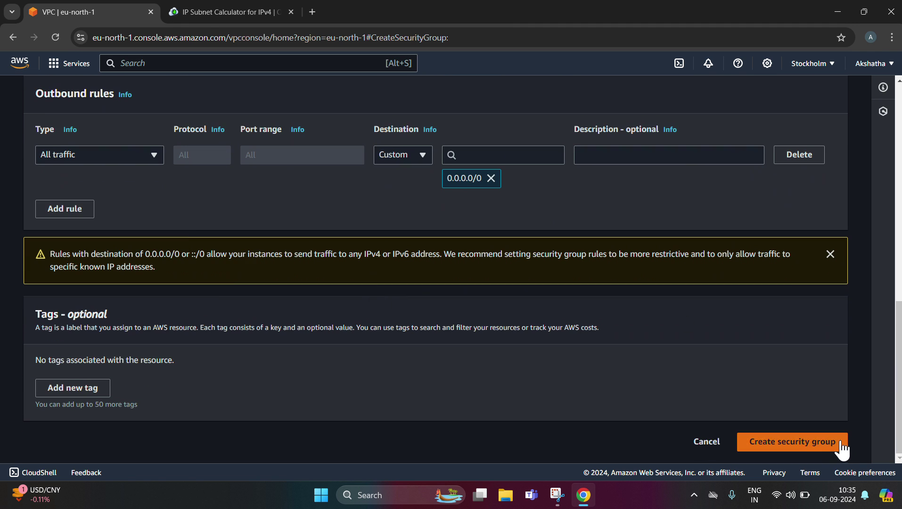
{"action": "left_click", "coordinate": [840, 444]}
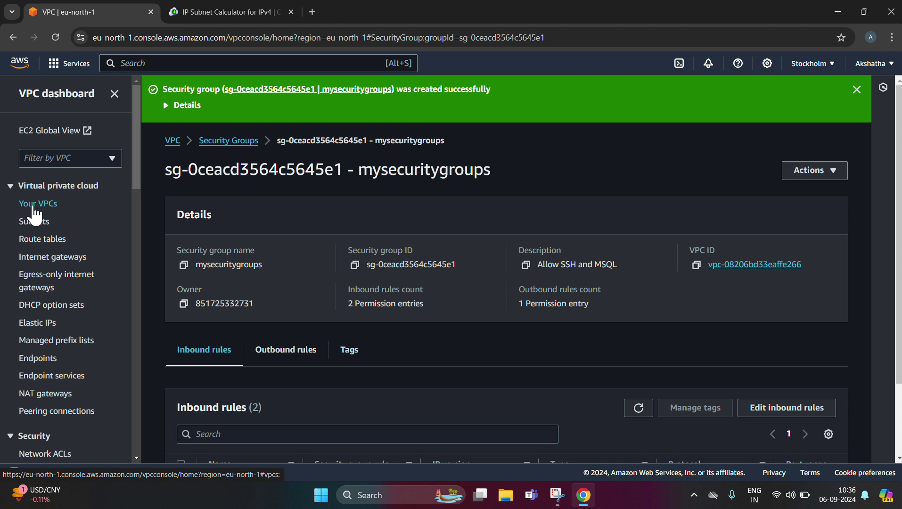
Step: Find the EC2 service and open its list of instances
{"action": "left_click", "coordinate": [189, 62]}
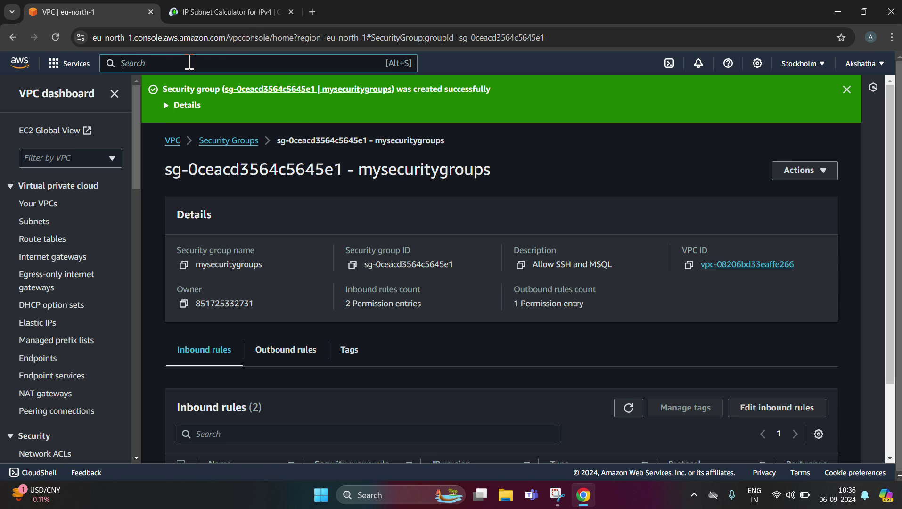
{"action": "type", "text": "ec2"}
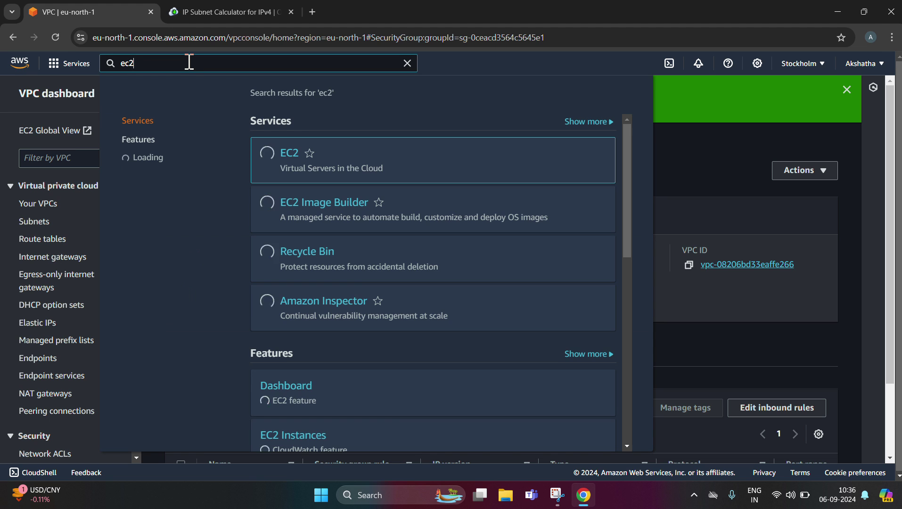
{"action": "left_click", "coordinate": [289, 153]}
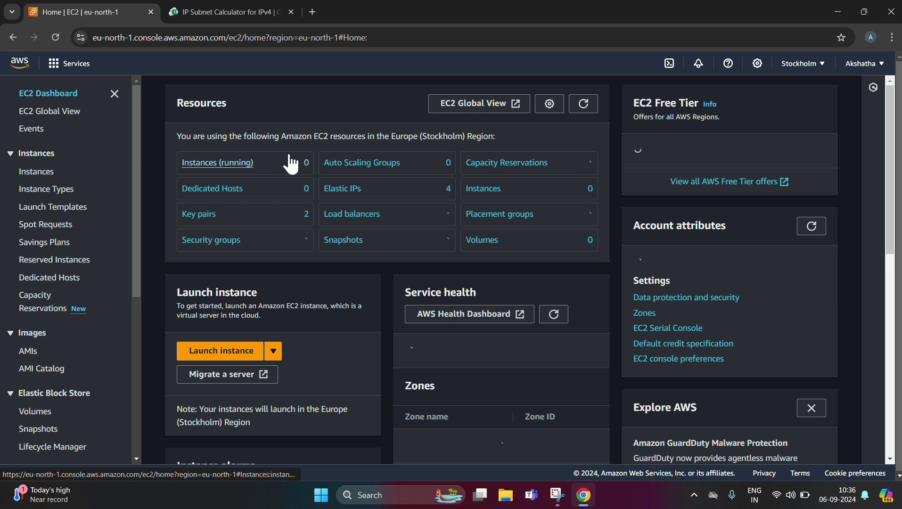
{"action": "left_click", "coordinate": [45, 175]}
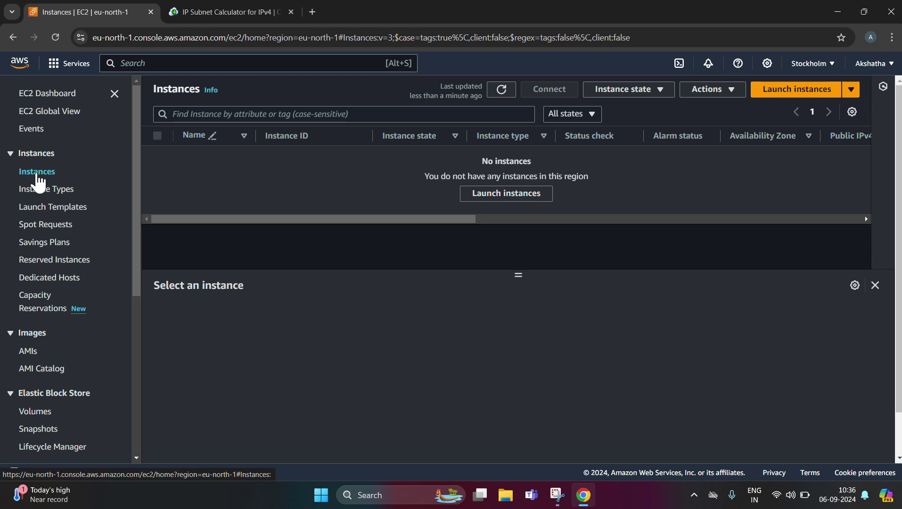
{"action": "left_click", "coordinate": [394, 20]}
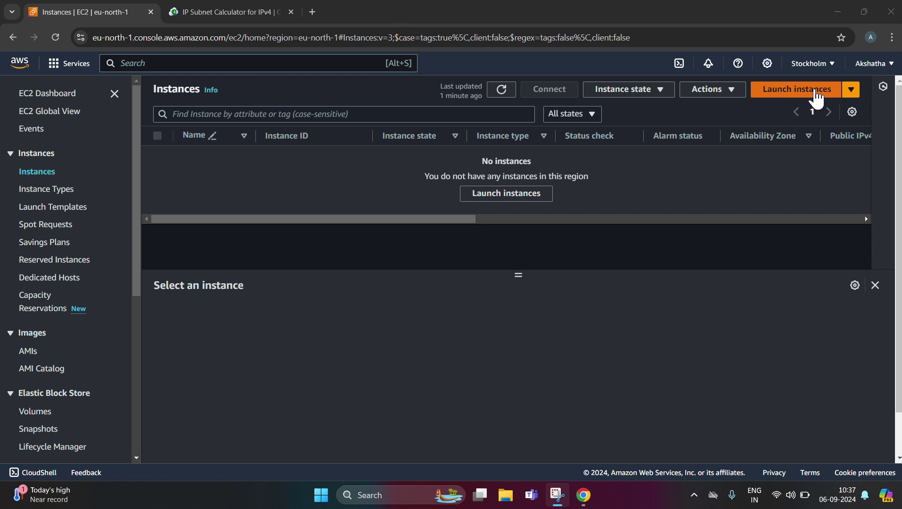
Step: Start launching a new EC2 instance and name it "instance"
{"action": "left_click", "coordinate": [816, 97]}
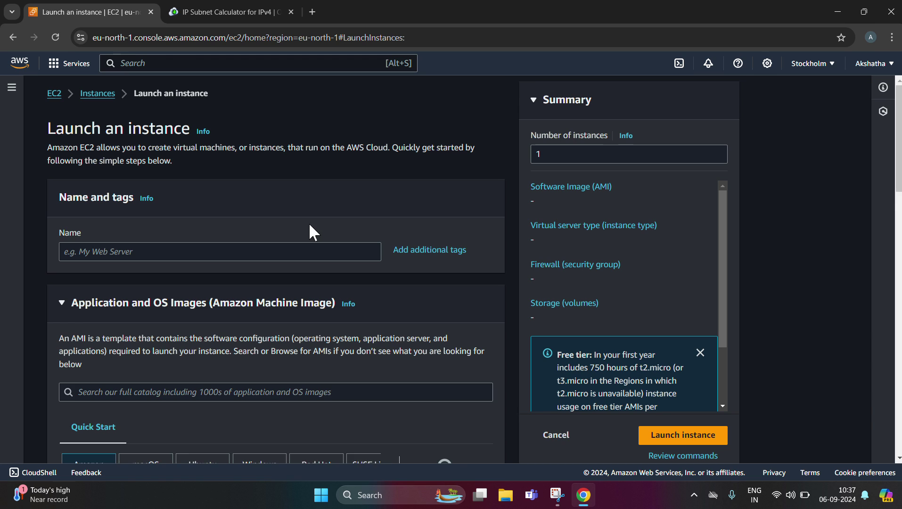
{"action": "scroll", "coordinate": [309, 226], "scroll_direction": "down", "scroll_amount": 1}
{"action": "left_click", "coordinate": [170, 192]}
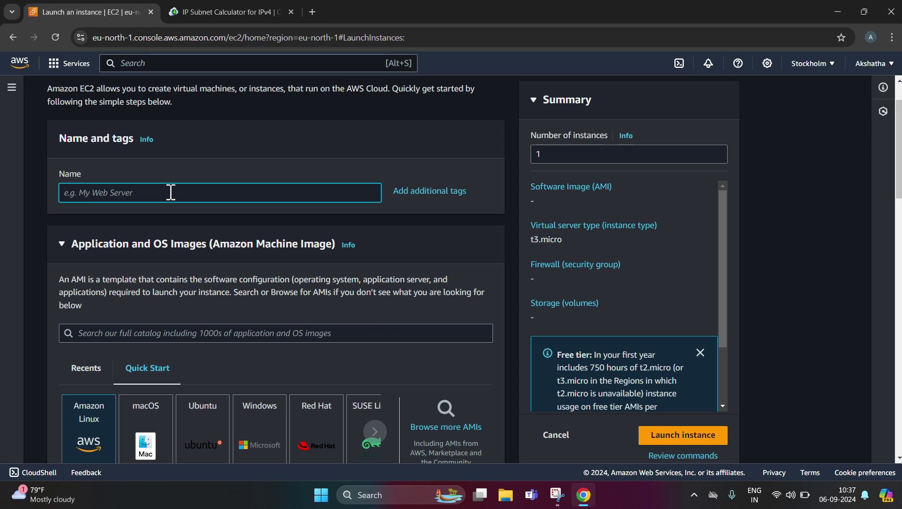
{"action": "type", "text": "ins"}
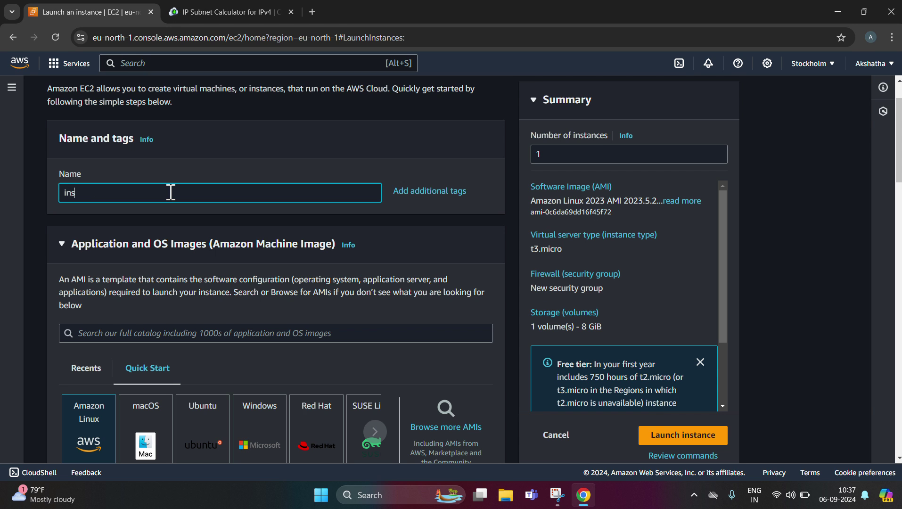
{"action": "type", "text": "tance"}
Step: Select the Amazon Linux 2 AMI (HVM) - Kernel 5.10, SSD Volume Type as the instance's machine image
{"action": "scroll", "coordinate": [171, 192], "scroll_direction": "down", "scroll_amount": 1}
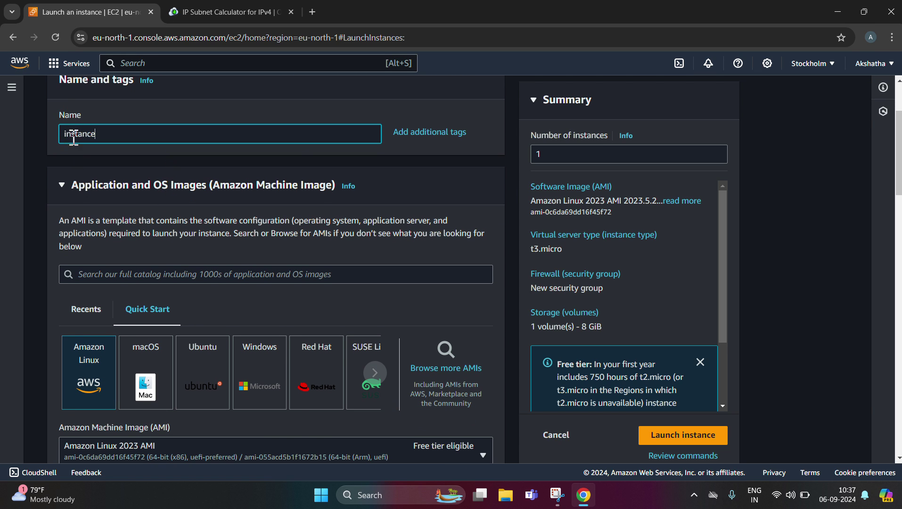
{"action": "scroll", "coordinate": [327, 347], "scroll_direction": "down", "scroll_amount": 2}
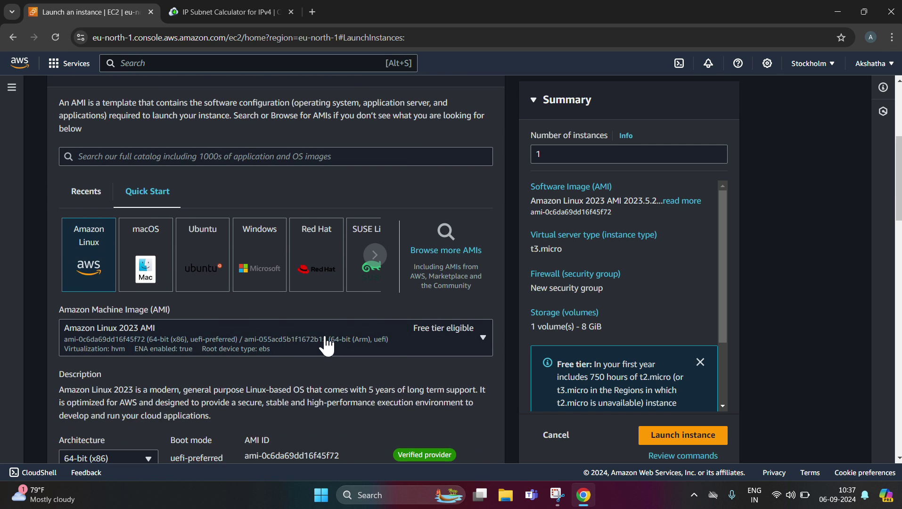
{"action": "scroll", "coordinate": [324, 334], "scroll_direction": "up", "scroll_amount": 1}
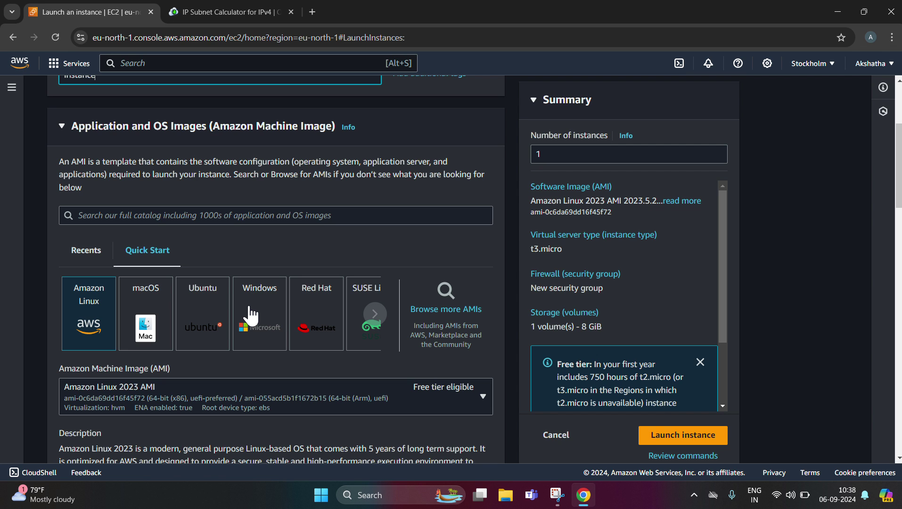
{"action": "left_click", "coordinate": [249, 407]}
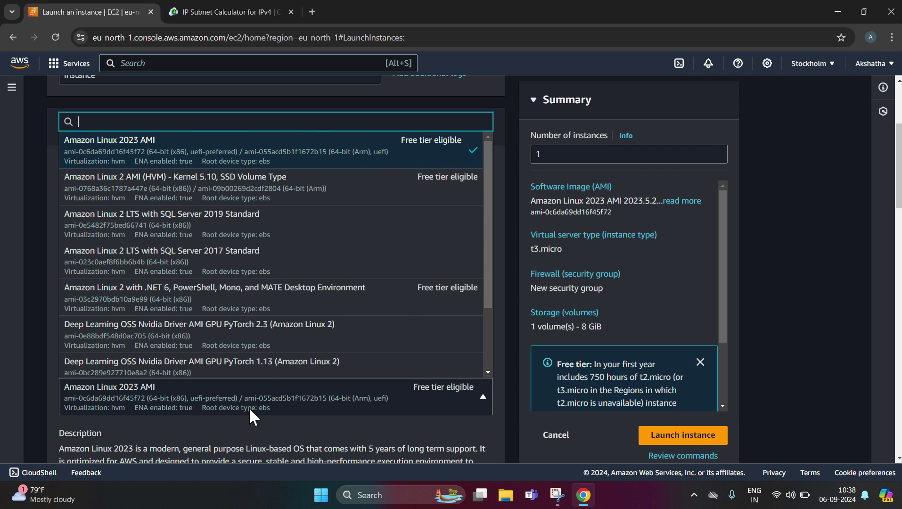
{"action": "left_click", "coordinate": [263, 202]}
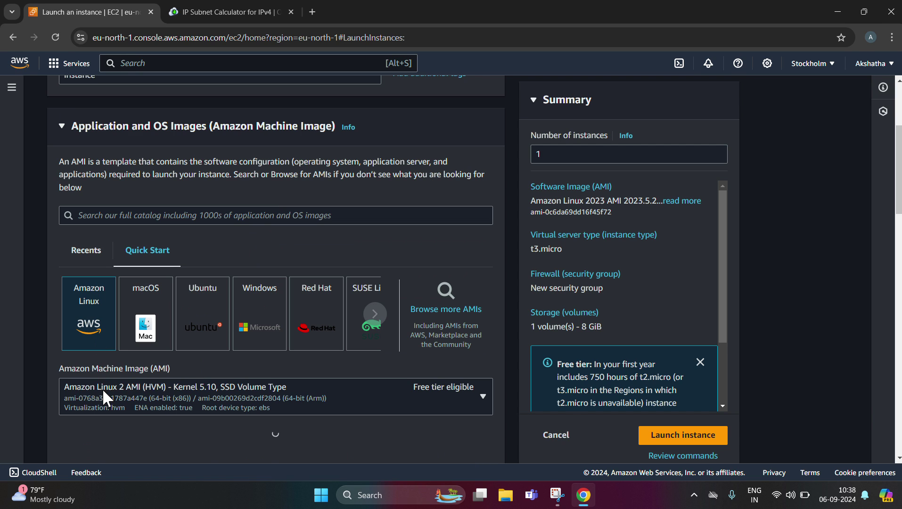
{"action": "left_click", "coordinate": [138, 401]}
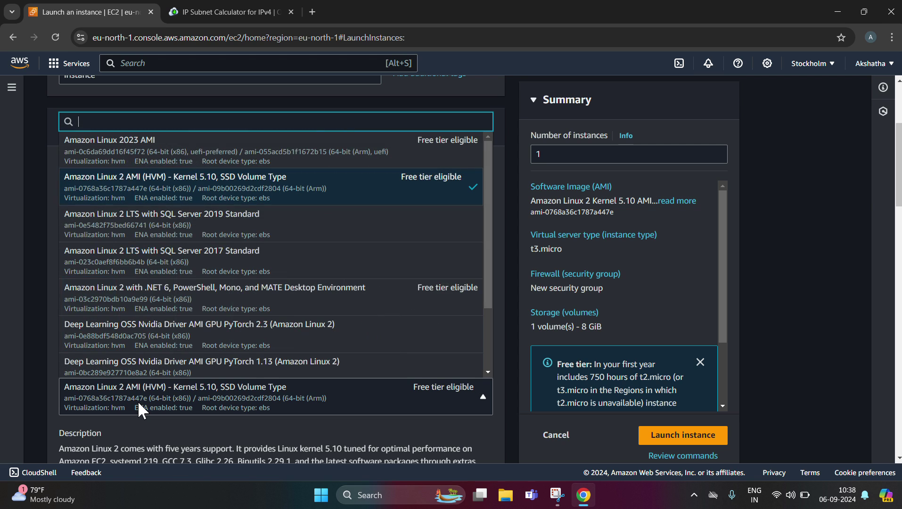
{"action": "left_click", "coordinate": [124, 192]}
Step: Choose t3.micro as the instance type
{"action": "scroll", "coordinate": [268, 216], "scroll_direction": "down", "scroll_amount": 5}
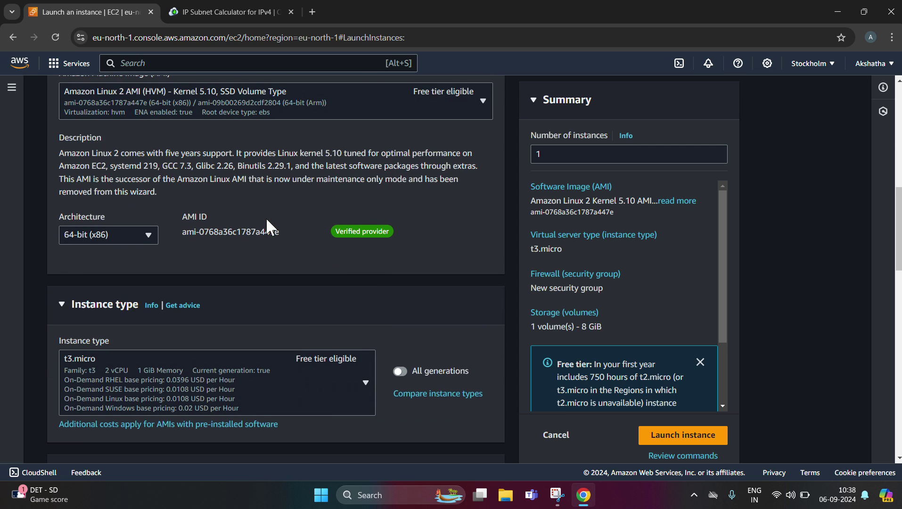
{"action": "scroll", "coordinate": [266, 218], "scroll_direction": "down", "scroll_amount": 1}
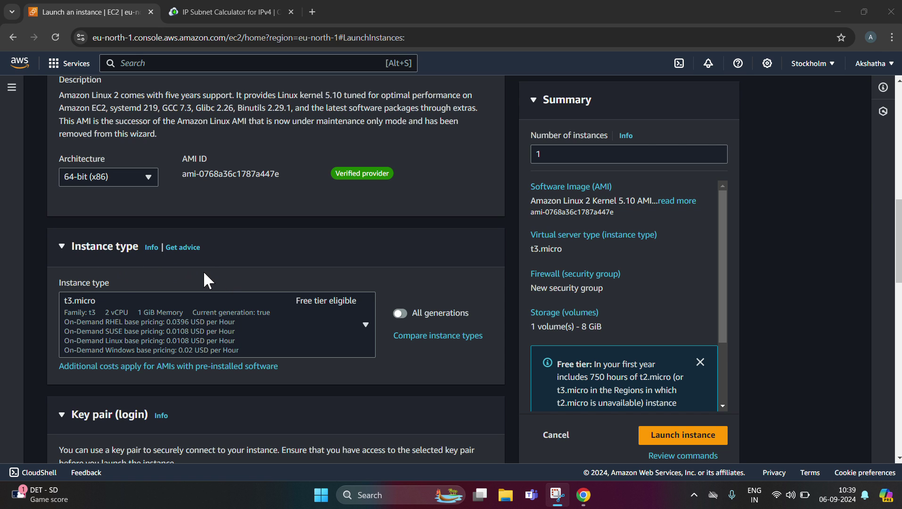
{"action": "left_click", "coordinate": [310, 324]}
{"action": "left_click", "coordinate": [311, 324]}
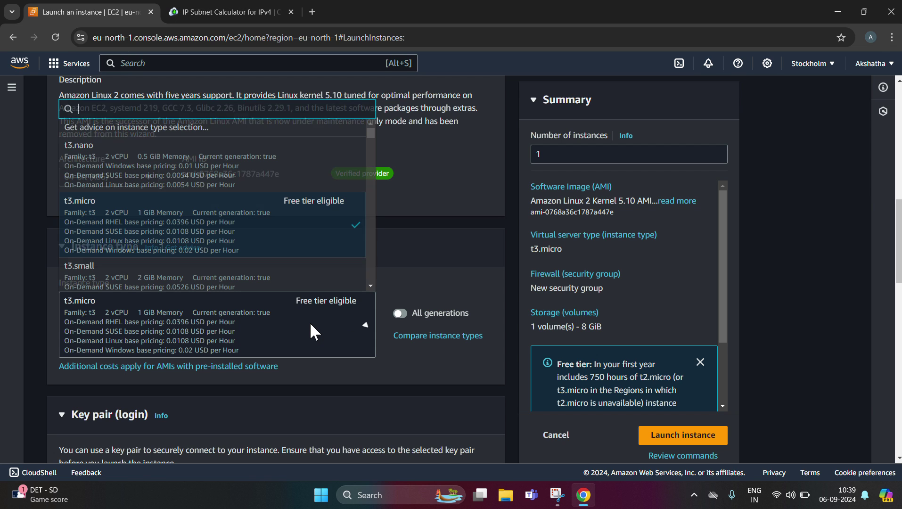
{"action": "left_click", "coordinate": [322, 237]}
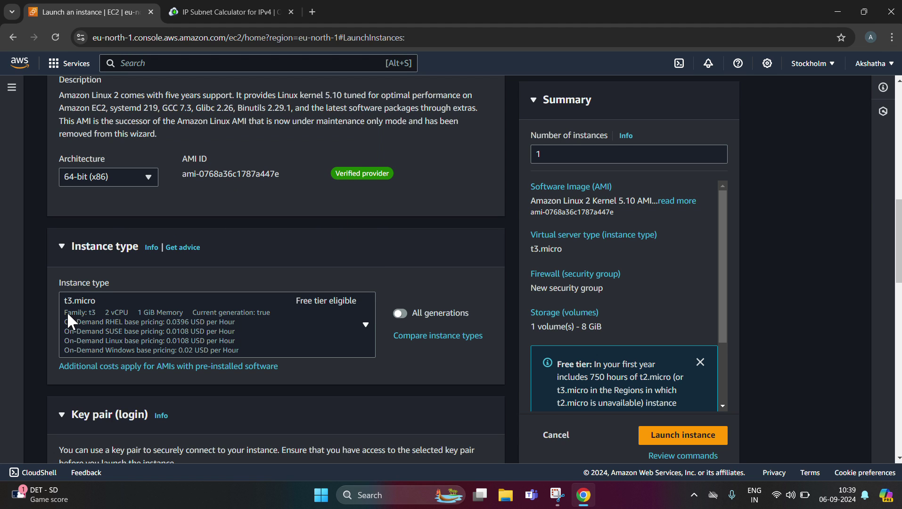
Step: Create a new RSA key pair named "instance" in .pem format for logging in to the instance
{"action": "scroll", "coordinate": [90, 283], "scroll_direction": "down", "scroll_amount": 5}
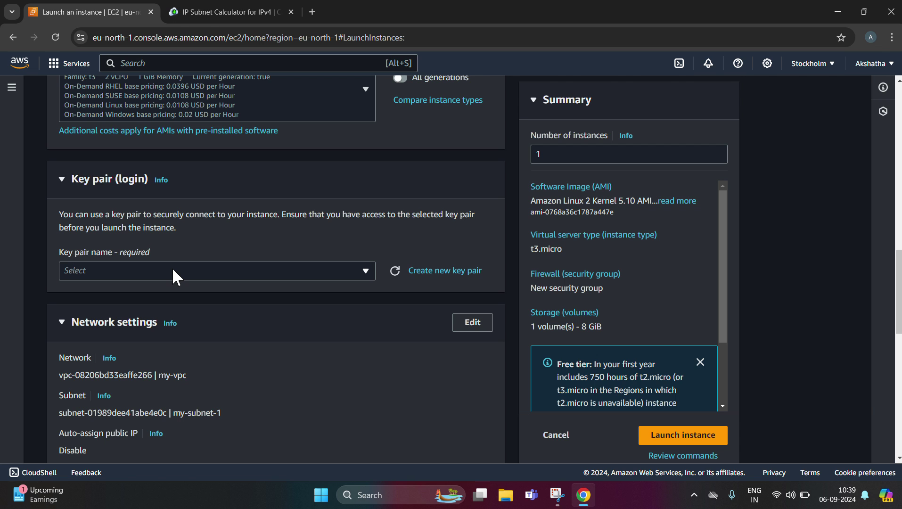
{"action": "left_click", "coordinate": [426, 272]}
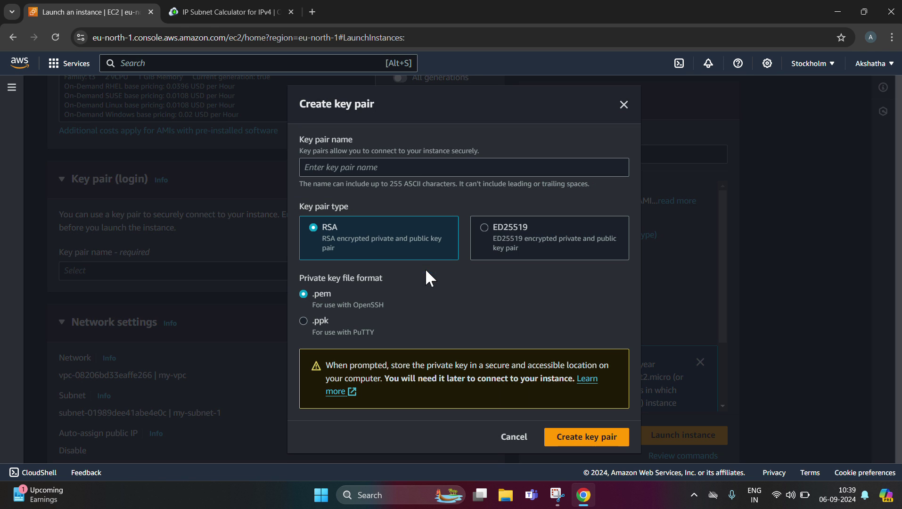
{"action": "left_click", "coordinate": [427, 165]}
{"action": "type", "text": "in"}
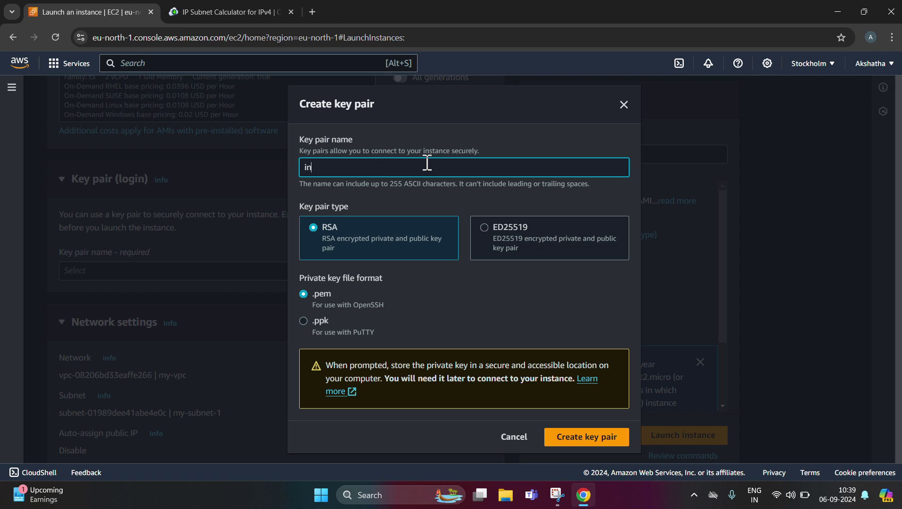
{"action": "type", "text": "stance"}
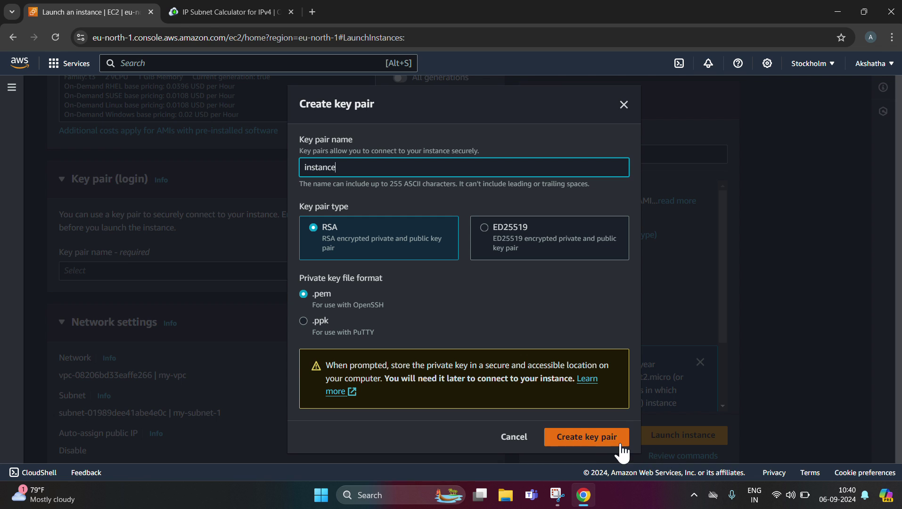
{"action": "left_click", "coordinate": [604, 443]}
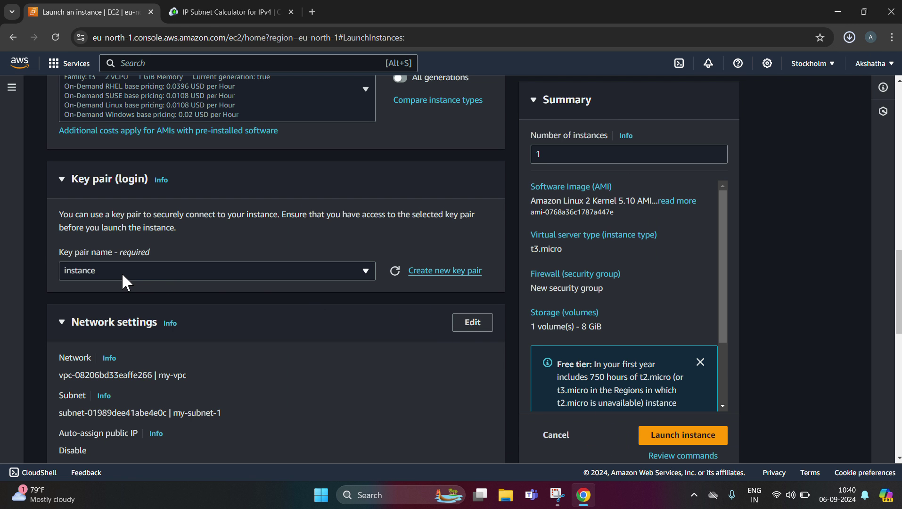
Step: Edit the instance's network settings to use the existing security group mysecuritygroups
{"action": "scroll", "coordinate": [381, 307], "scroll_direction": "down", "scroll_amount": 2}
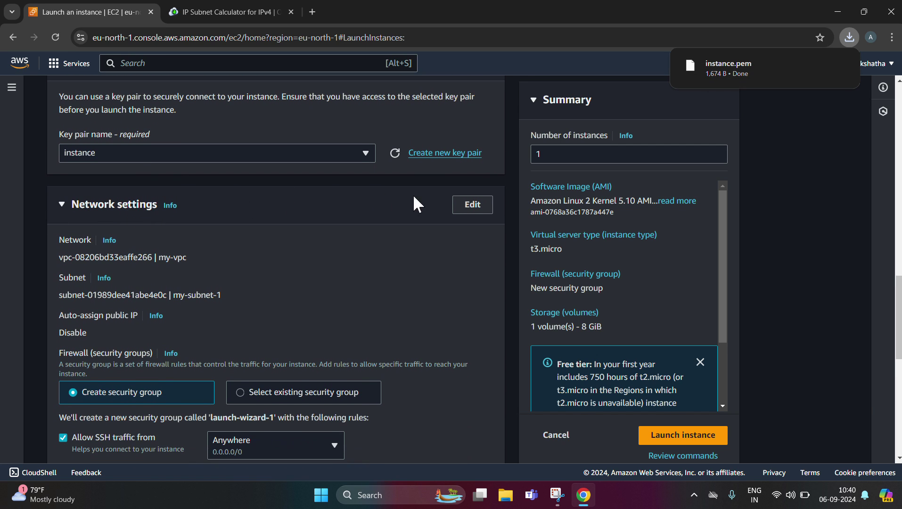
{"action": "left_click", "coordinate": [469, 207]}
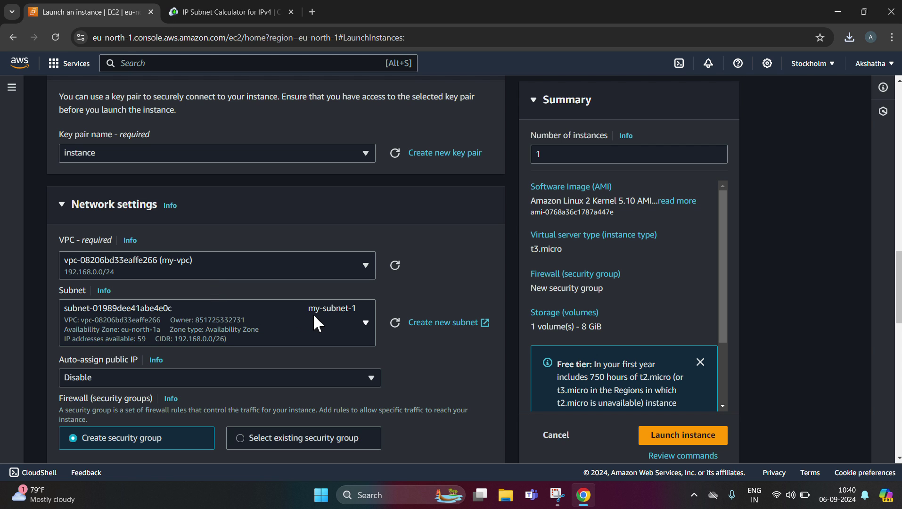
{"action": "scroll", "coordinate": [335, 317], "scroll_direction": "down", "scroll_amount": 4}
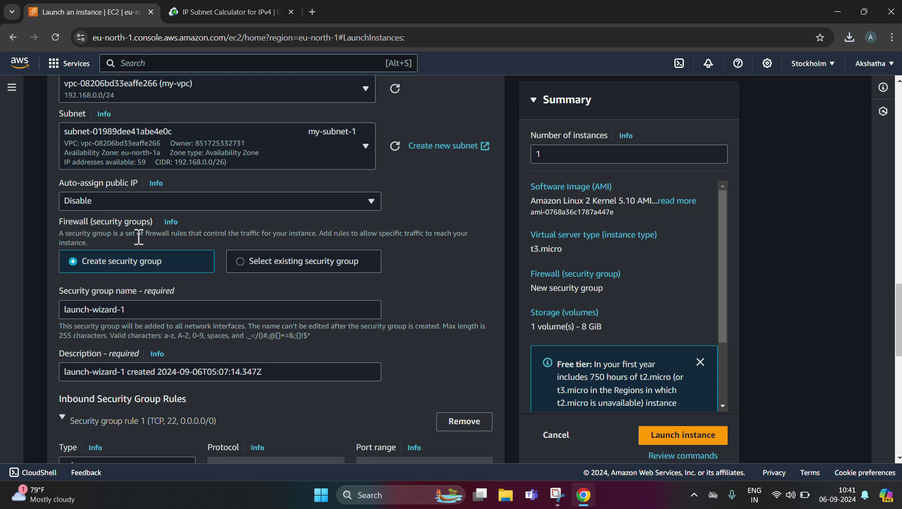
{"action": "left_click", "coordinate": [266, 260]}
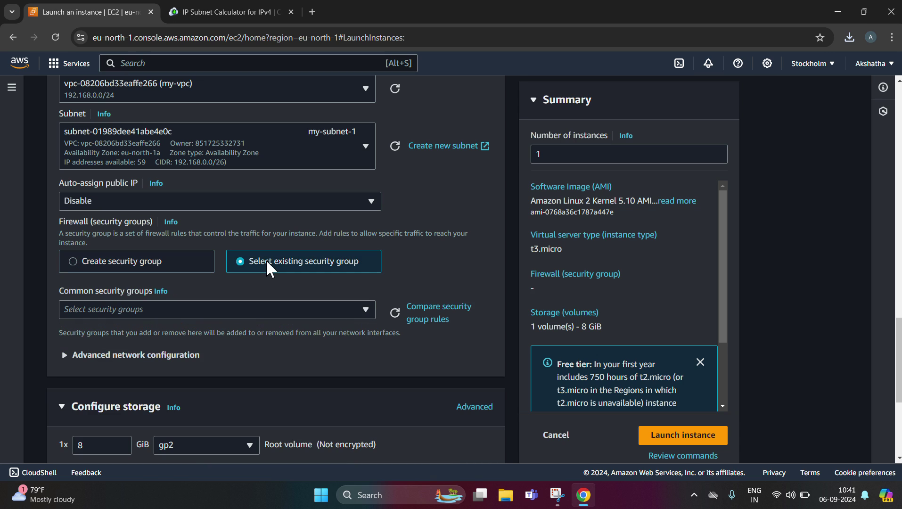
{"action": "left_click", "coordinate": [237, 309]}
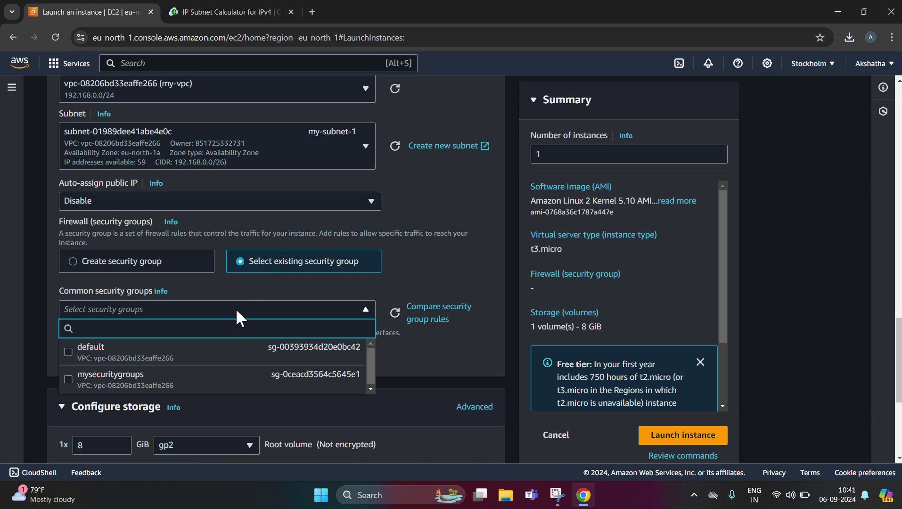
{"action": "left_click", "coordinate": [212, 386]}
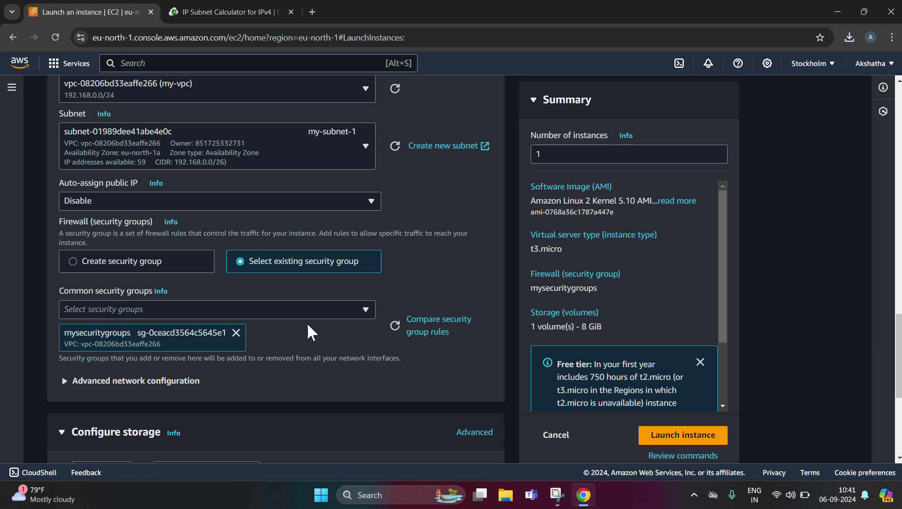
Step: Review the instance's storage configuration and launch the instance
{"action": "scroll", "coordinate": [362, 313], "scroll_direction": "down", "scroll_amount": 2}
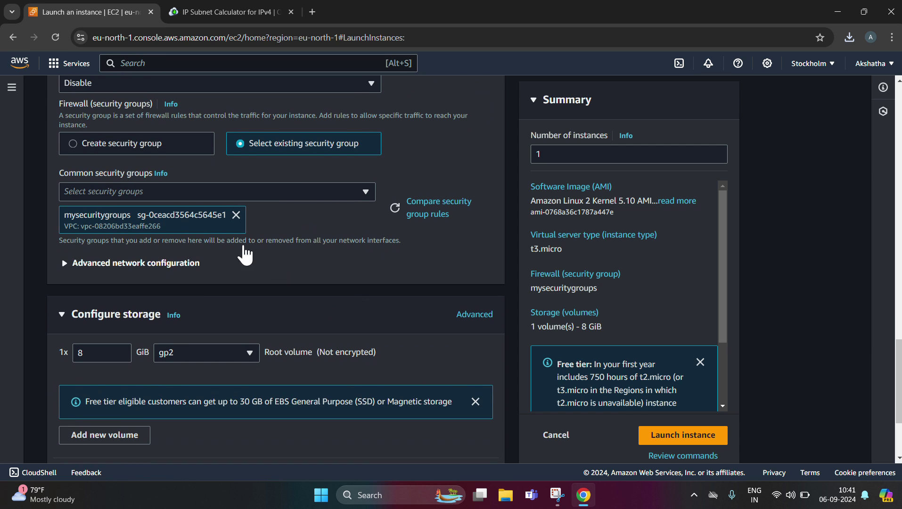
{"action": "scroll", "coordinate": [363, 304], "scroll_direction": "down", "scroll_amount": 2}
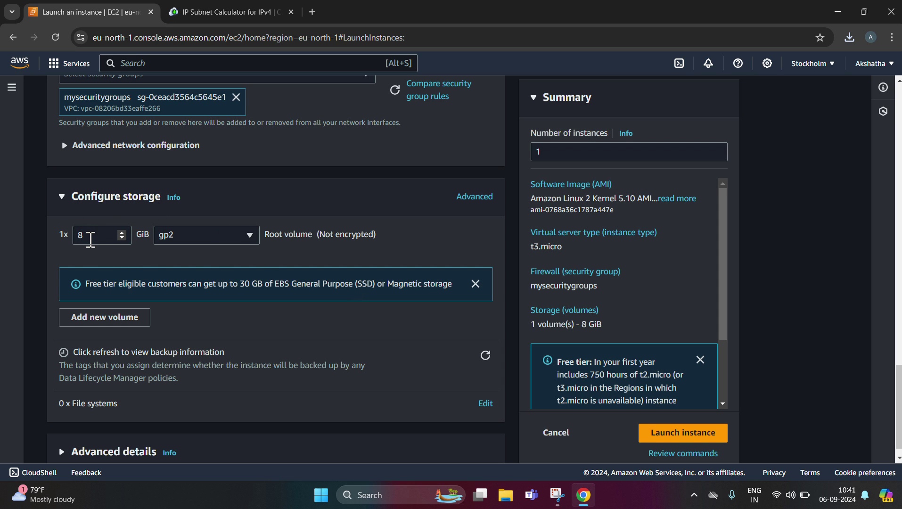
{"action": "scroll", "coordinate": [263, 258], "scroll_direction": "down", "scroll_amount": 1}
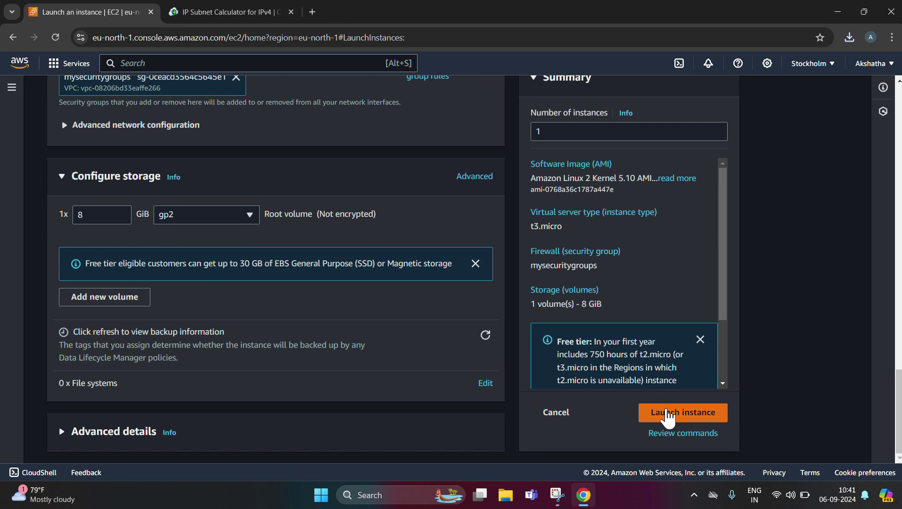
{"action": "left_click", "coordinate": [669, 415]}
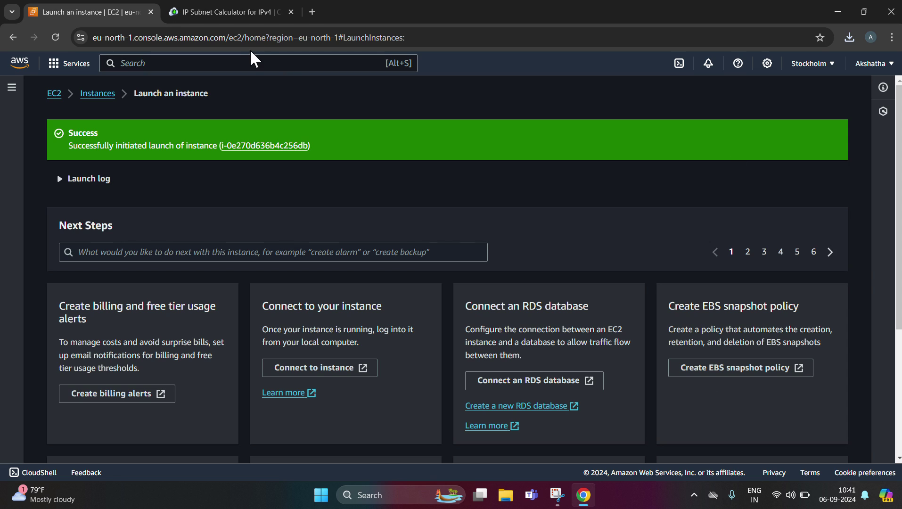
Step: Find the RDS service and start creating a new database from its Databases list
{"action": "left_click", "coordinate": [250, 61]}
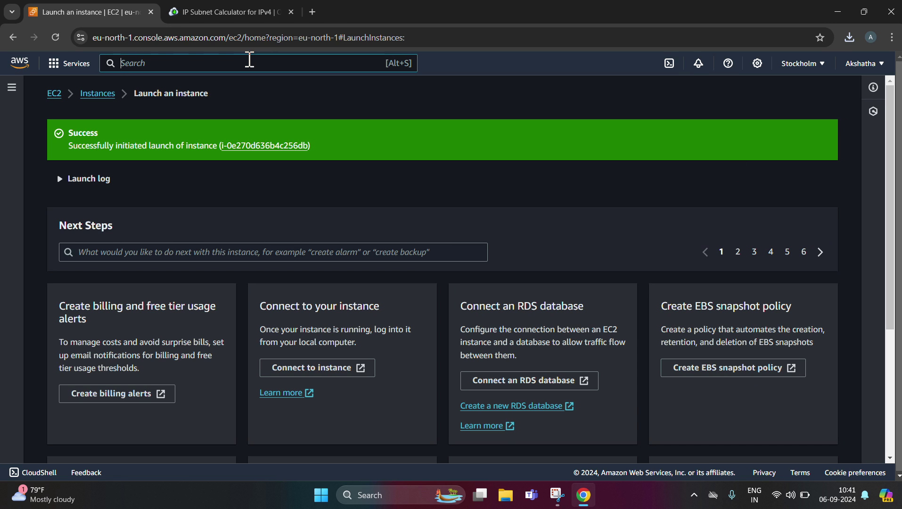
{"action": "type", "text": "RDS"}
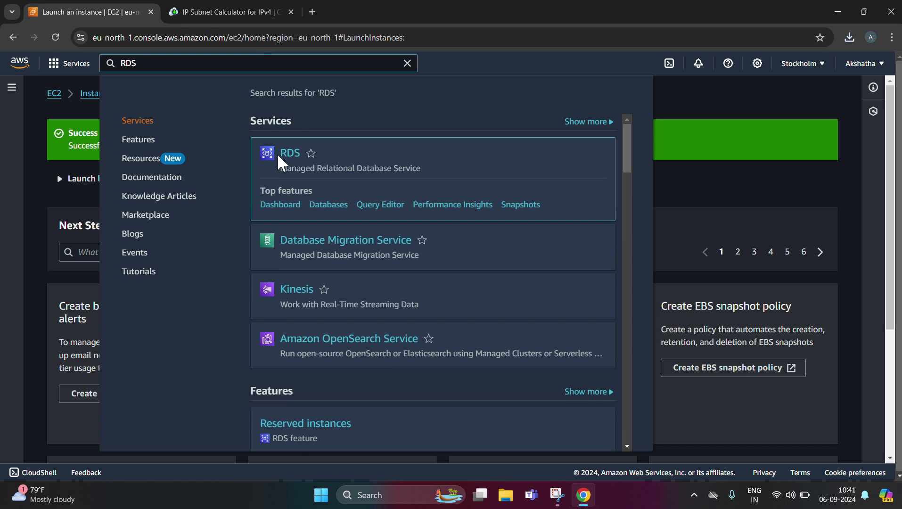
{"action": "left_click", "coordinate": [289, 155]}
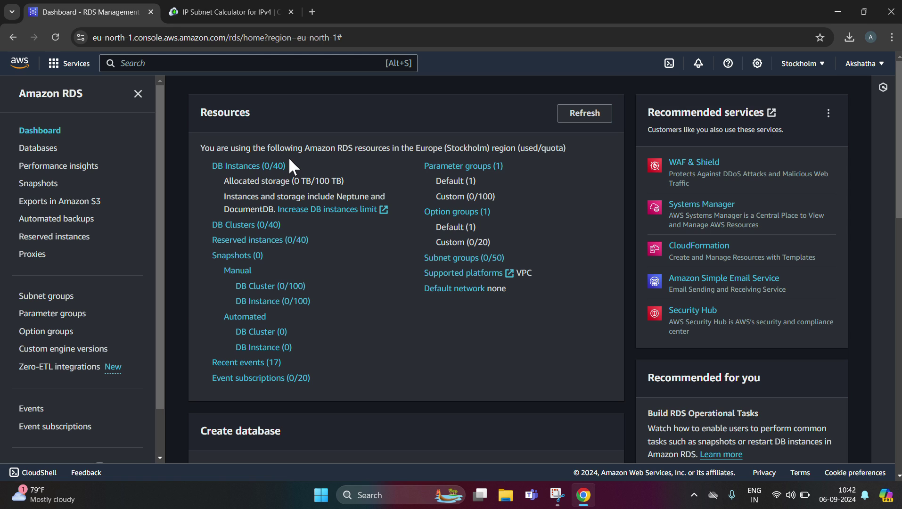
{"action": "left_click", "coordinate": [37, 149]}
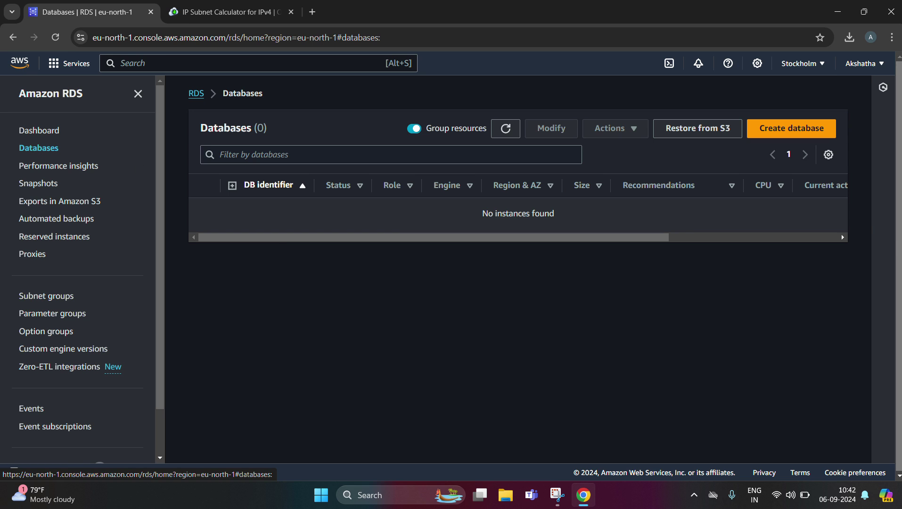
{"action": "left_click", "coordinate": [810, 132]}
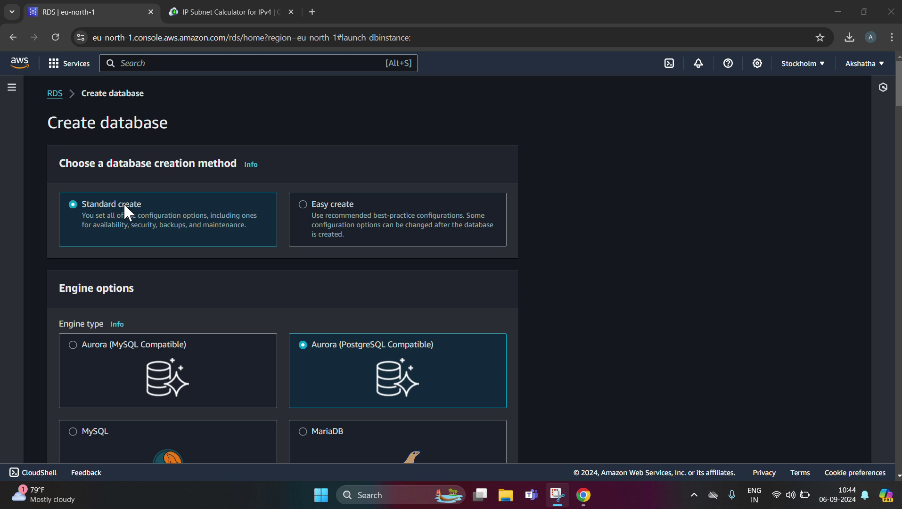
Step: Choose MySQL as the database's engine type, keeping the standard creation method and the MySQL Community edition
{"action": "scroll", "coordinate": [216, 297], "scroll_direction": "down", "scroll_amount": 3}
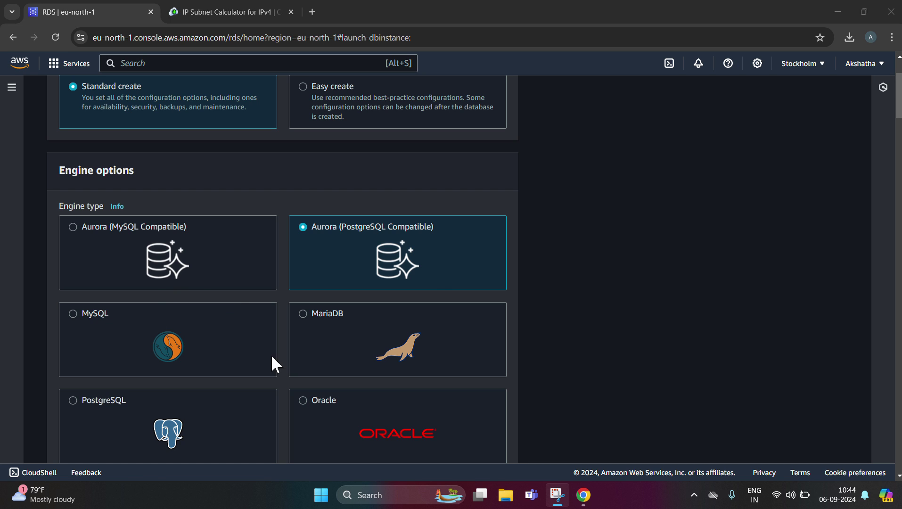
{"action": "scroll", "coordinate": [287, 299], "scroll_direction": "down", "scroll_amount": 2}
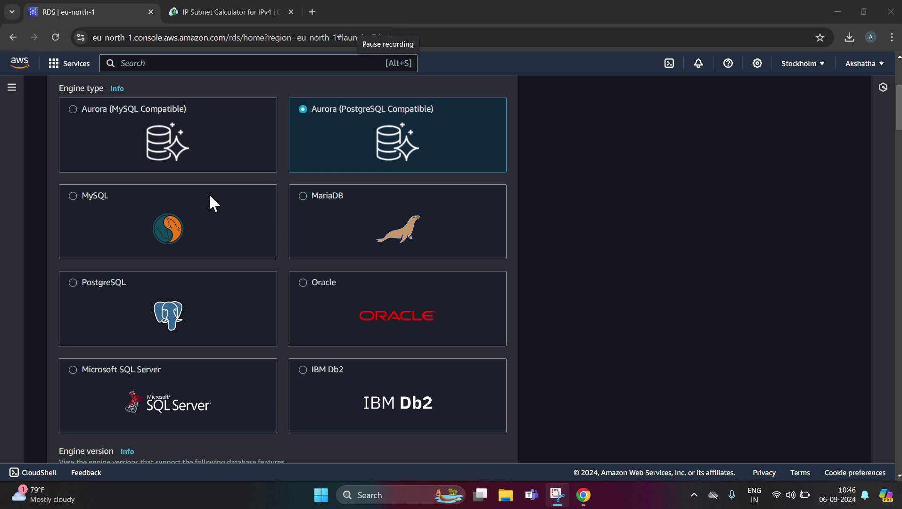
{"action": "left_click", "coordinate": [165, 202]}
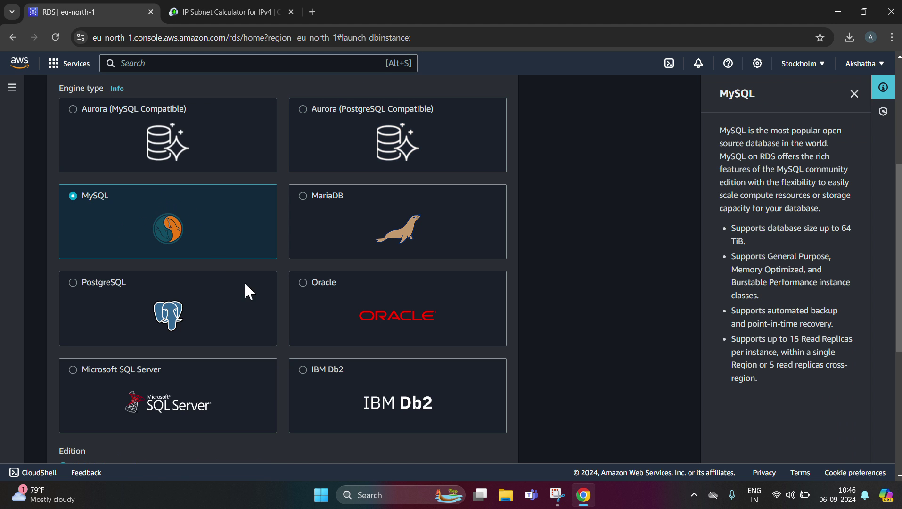
{"action": "scroll", "coordinate": [201, 236], "scroll_direction": "down", "scroll_amount": 5}
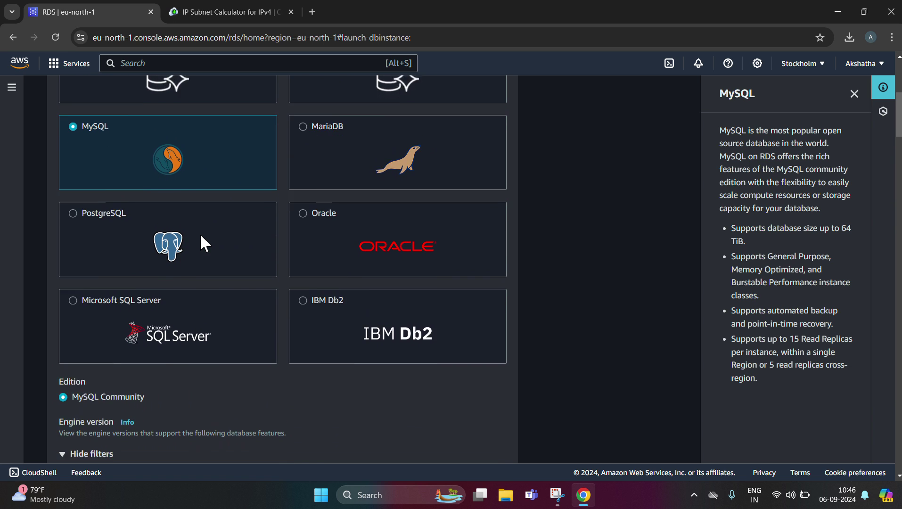
{"action": "scroll", "coordinate": [201, 235], "scroll_direction": "down", "scroll_amount": 1}
{"action": "left_click", "coordinate": [103, 367]}
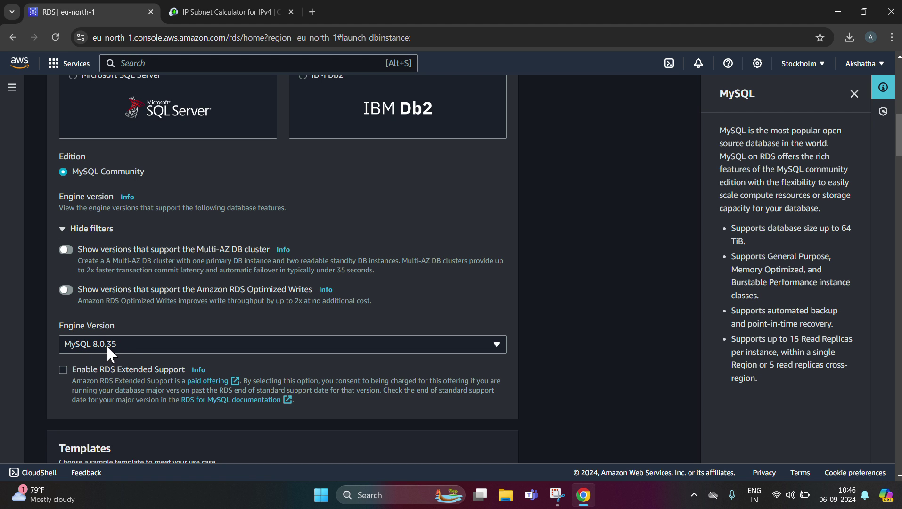
Step: Select the Free tier template for the MySQL database
{"action": "scroll", "coordinate": [156, 326], "scroll_direction": "down", "scroll_amount": 5}
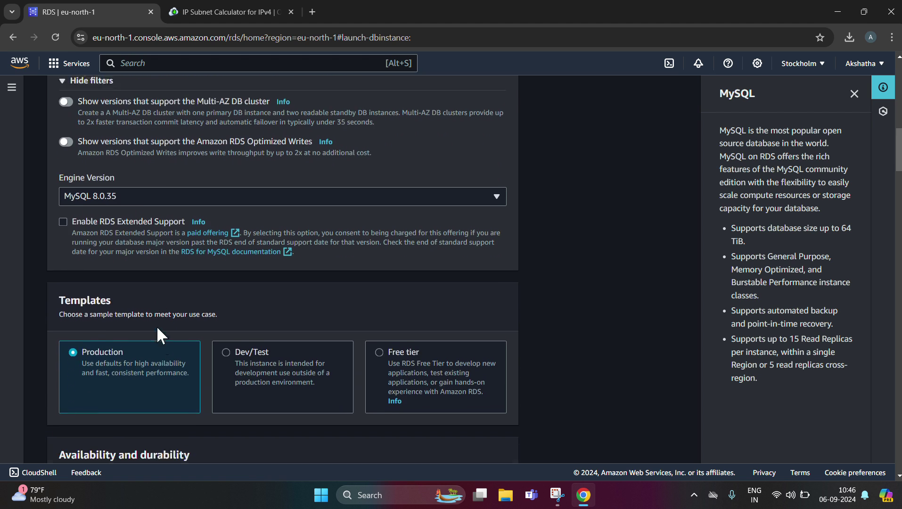
{"action": "scroll", "coordinate": [158, 329], "scroll_direction": "down", "scroll_amount": 1}
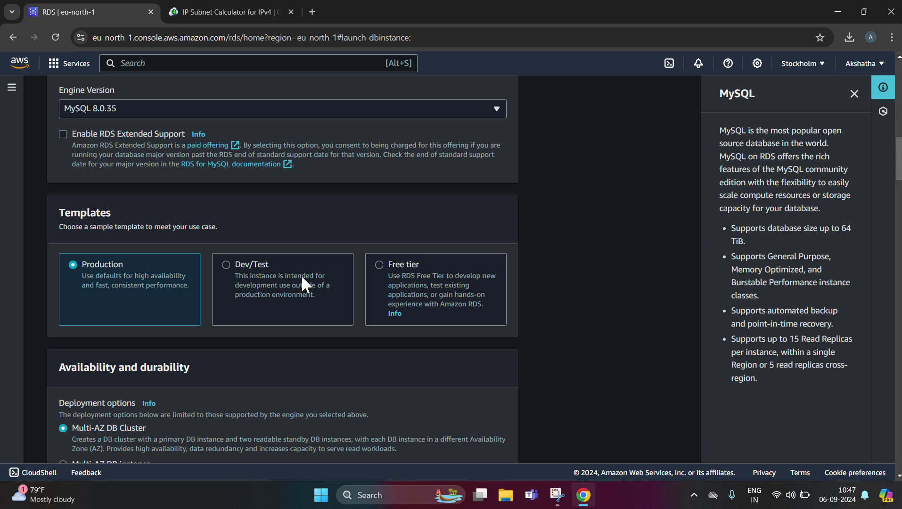
{"action": "left_click", "coordinate": [387, 271]}
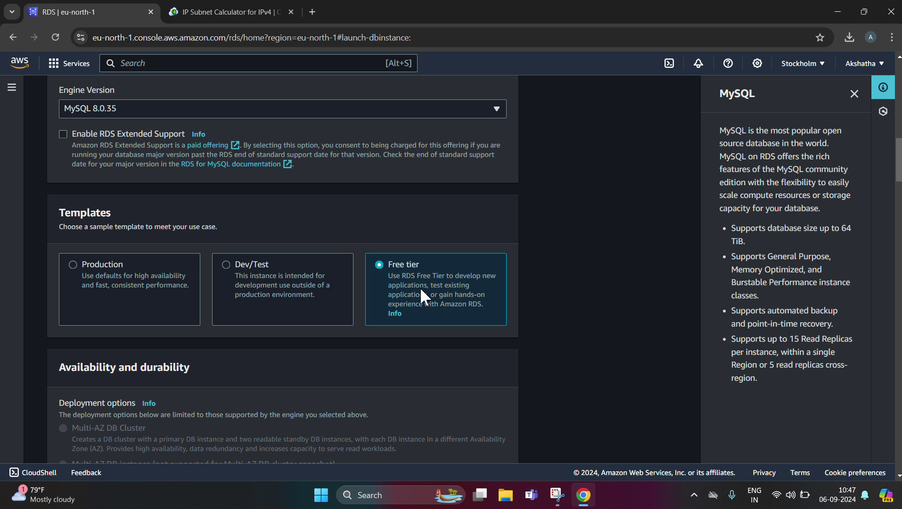
Step: Replace the DB instance identifier with "mydb"
{"action": "scroll", "coordinate": [335, 296], "scroll_direction": "down", "scroll_amount": 6}
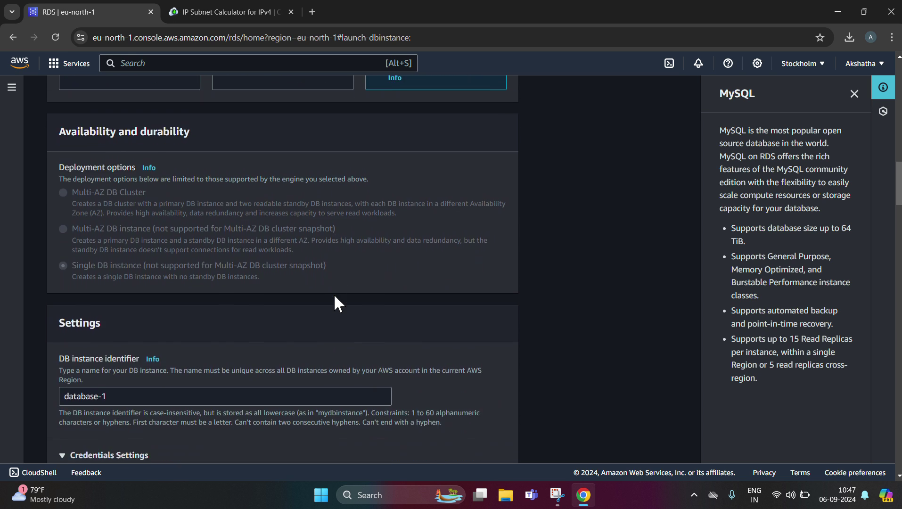
{"action": "scroll", "coordinate": [253, 310], "scroll_direction": "down", "scroll_amount": 2}
{"action": "left_click", "coordinate": [143, 221]}
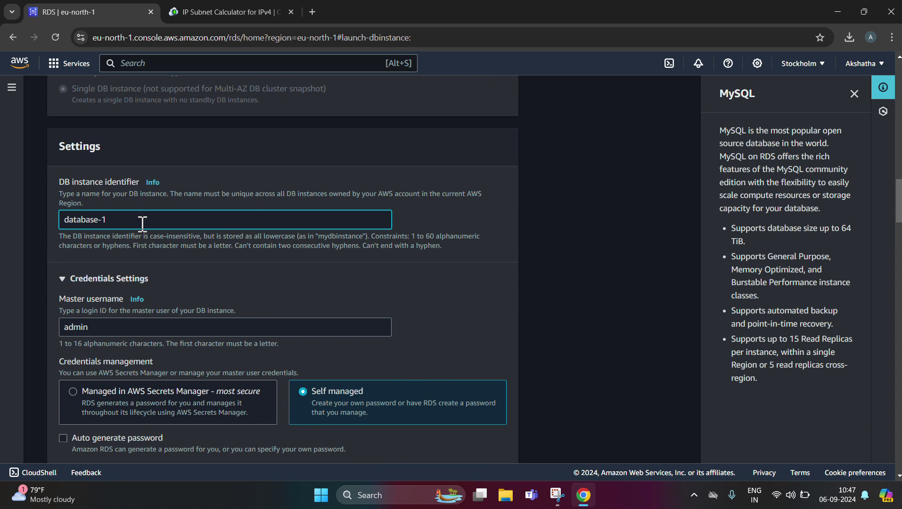
{"action": "key", "text": "BackSpace"}
{"action": "key", "text": "BackSpace"}
{"action": "key", "text": "BackSpace"}
{"action": "key", "text": "BackSpace"}
{"action": "key", "text": "BackSpace"}
{"action": "key", "text": "BackSpace"}
{"action": "key", "text": "BackSpace"}
{"action": "key", "text": "BackSpace"}
{"action": "key", "text": "BackSpace"}
{"action": "key", "text": "BackSpace"}
{"action": "type", "text": "mybd"}
{"action": "key", "text": "BackSpace"}
{"action": "key", "text": "BackSpace"}
{"action": "type", "text": "db"}
{"action": "scroll", "coordinate": [141, 335], "scroll_direction": "down", "scroll_amount": 1}
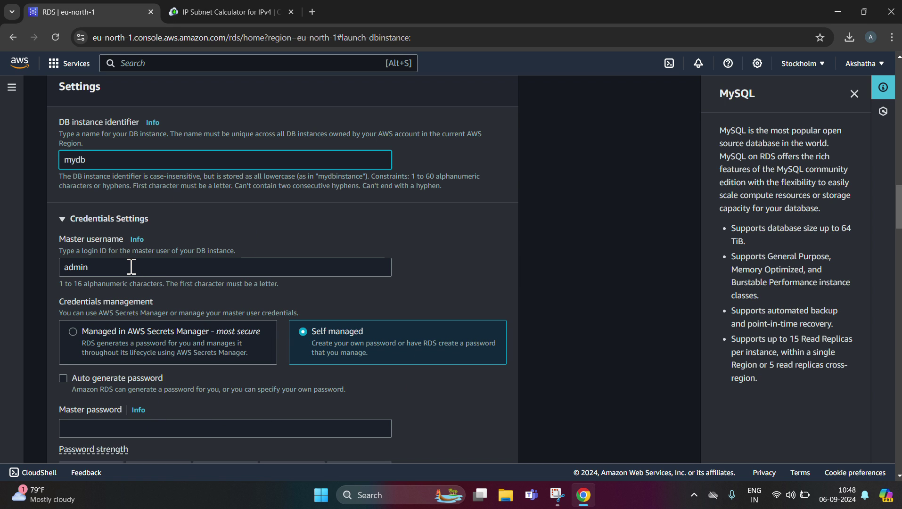
Step: Enter the master password for the self-managed database credentials and confirm it
{"action": "scroll", "coordinate": [132, 268], "scroll_direction": "down", "scroll_amount": 2}
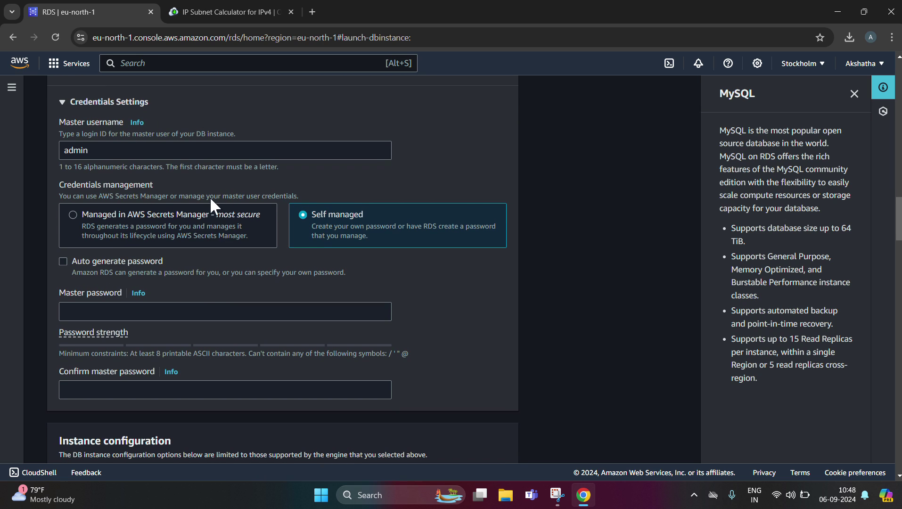
{"action": "left_click", "coordinate": [162, 310]}
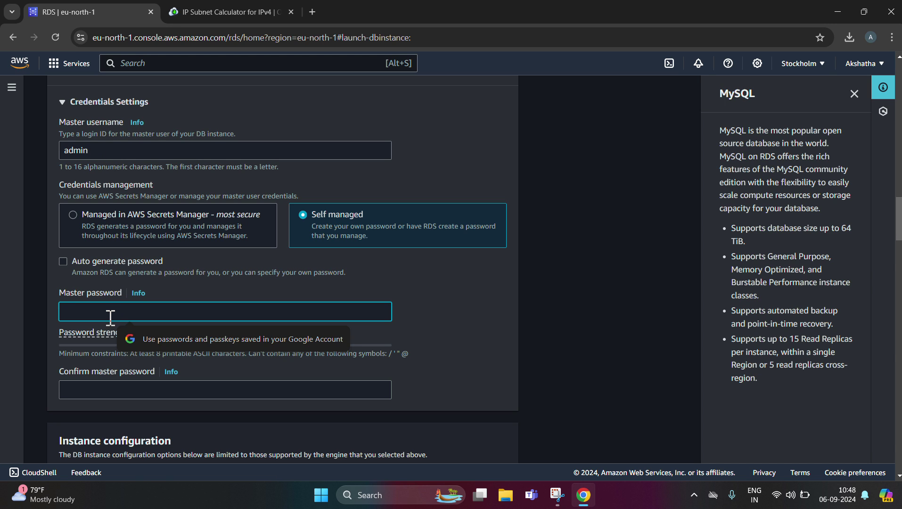
{"action": "type", "text": "••••"}
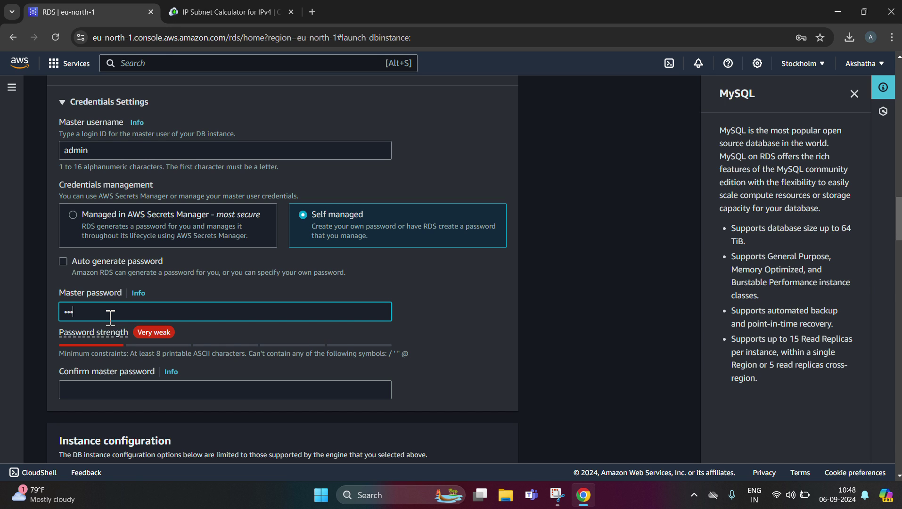
{"action": "type", "text": "••••"}
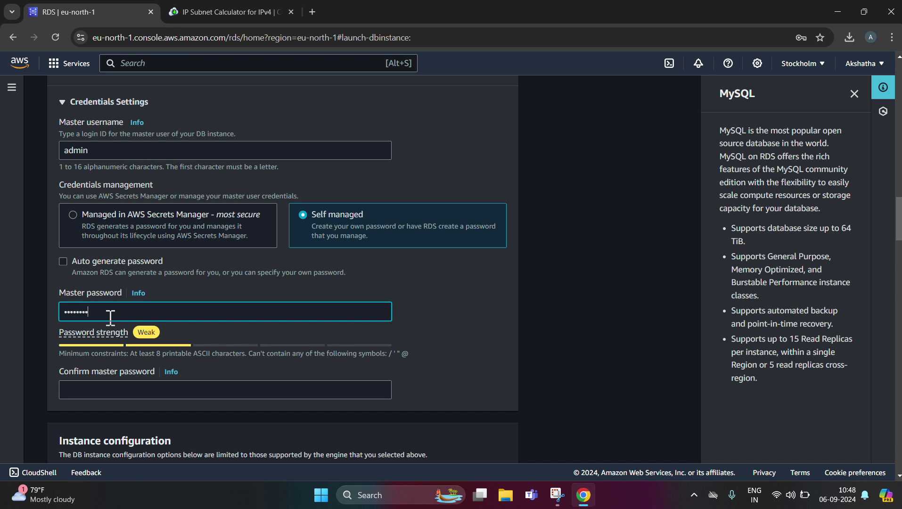
{"action": "left_click", "coordinate": [173, 384]}
{"action": "scroll", "coordinate": [173, 381], "scroll_direction": "down", "scroll_amount": 1}
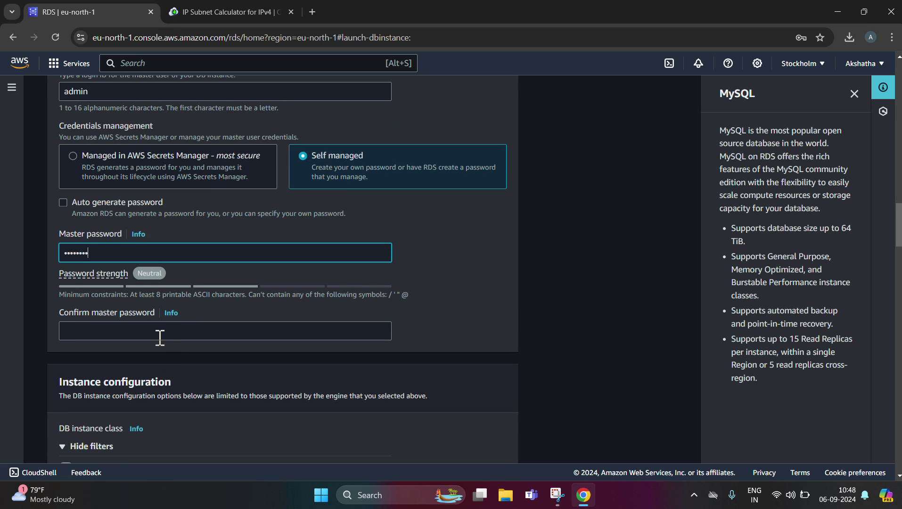
{"action": "type", "text": "••••"}
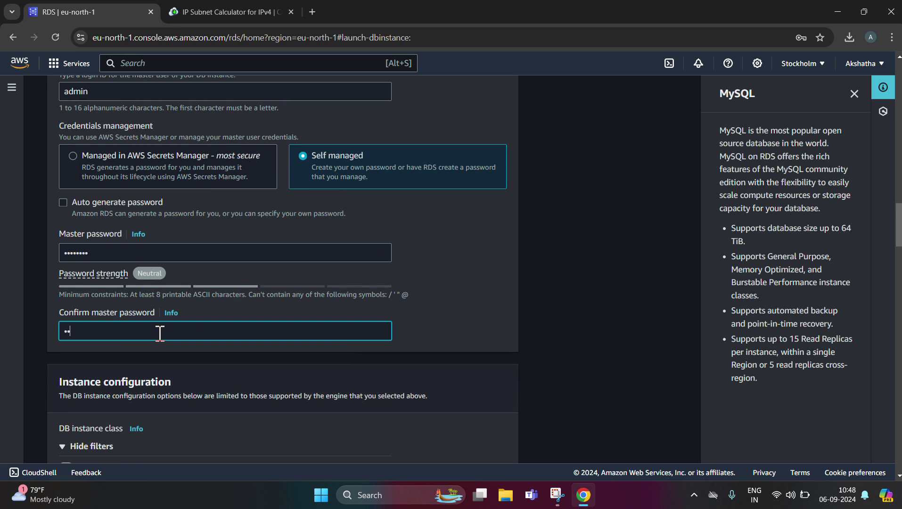
{"action": "type", "text": "••••"}
{"action": "scroll", "coordinate": [398, 297], "scroll_direction": "down", "scroll_amount": 2}
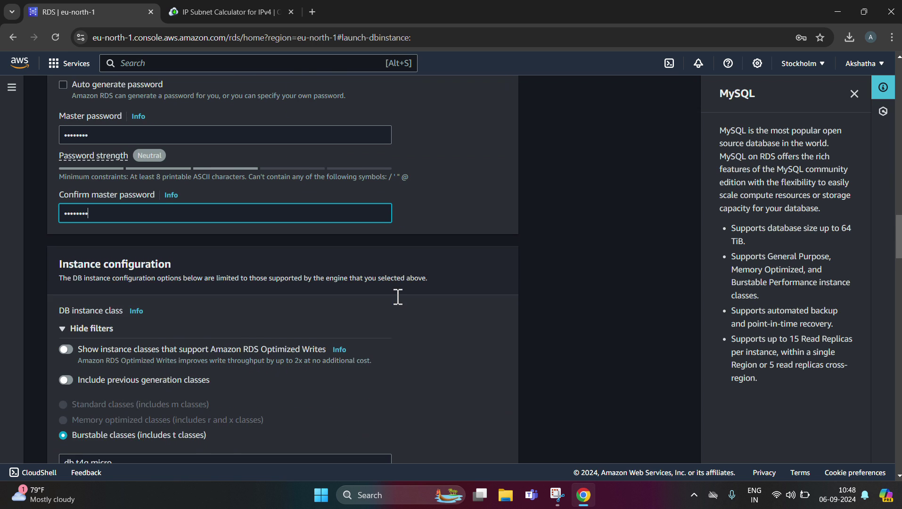
{"action": "scroll", "coordinate": [398, 297], "scroll_direction": "down", "scroll_amount": 4}
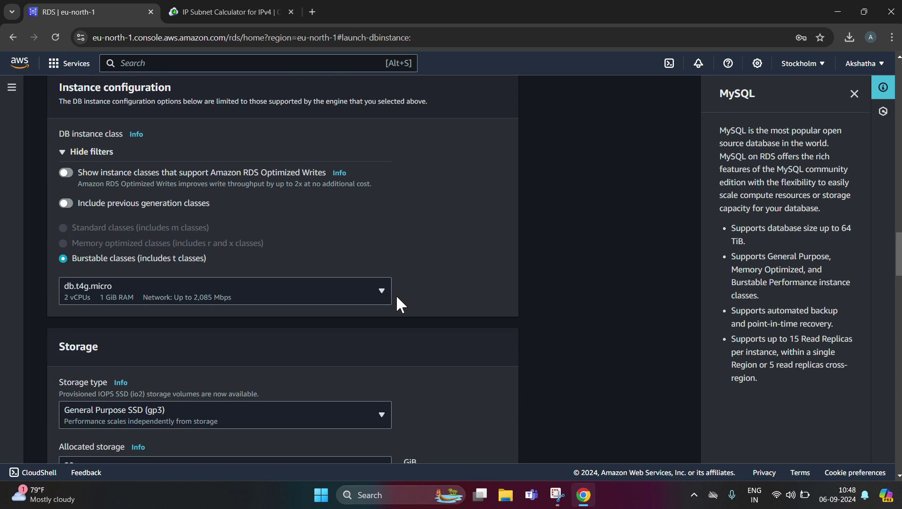
{"action": "scroll", "coordinate": [224, 277], "scroll_direction": "down", "scroll_amount": 3}
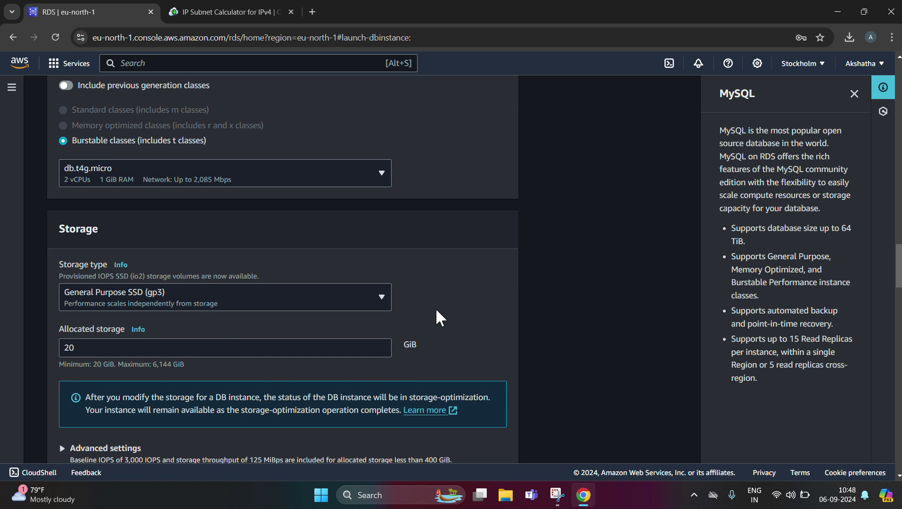
Step: Set the database's connectivity to connect to an EC2 compute resource, choosing the instance i-0e270d636b4c256db
{"action": "scroll", "coordinate": [437, 316], "scroll_direction": "down", "scroll_amount": 4}
{"action": "scroll", "coordinate": [365, 340], "scroll_direction": "down", "scroll_amount": 5}
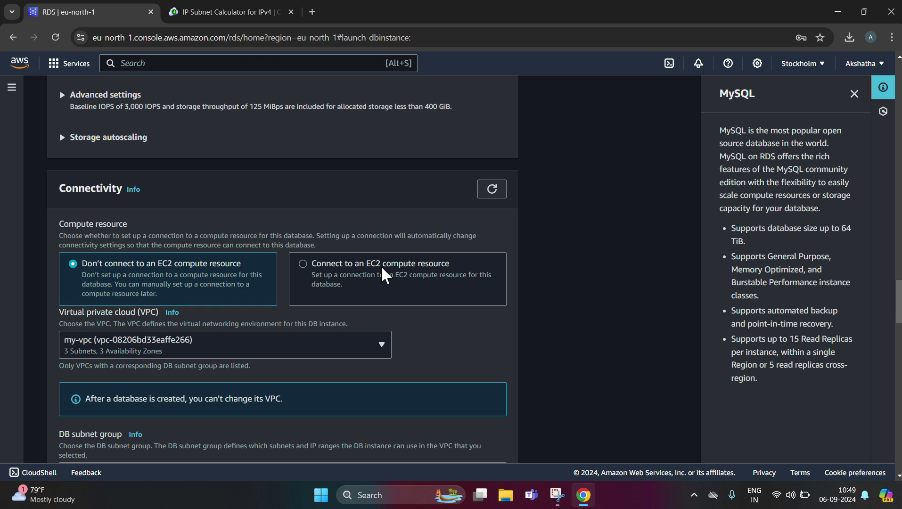
{"action": "left_click", "coordinate": [383, 287]}
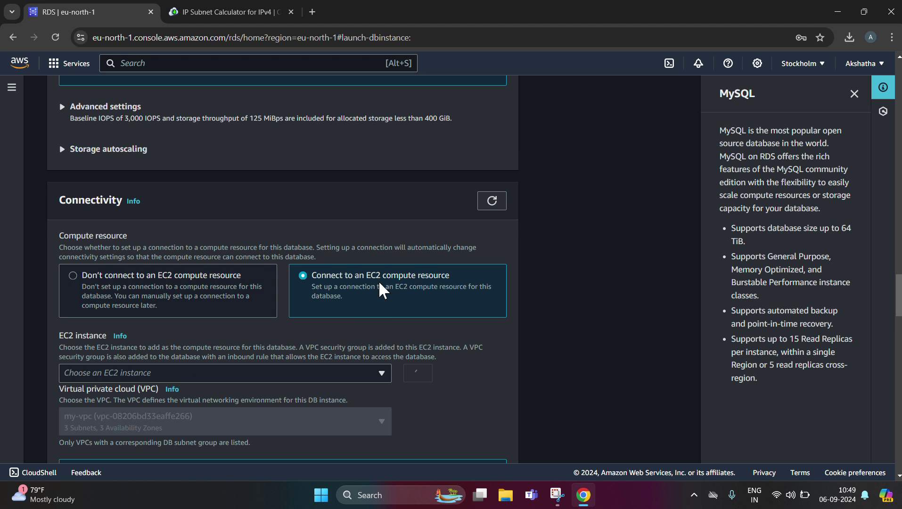
{"action": "scroll", "coordinate": [208, 347], "scroll_direction": "down", "scroll_amount": 2}
{"action": "left_click", "coordinate": [224, 253]}
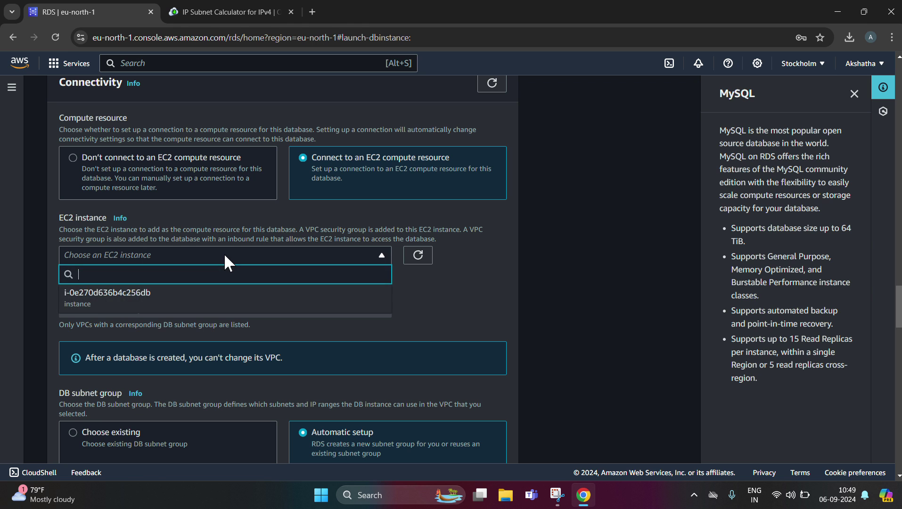
{"action": "left_click", "coordinate": [225, 304]}
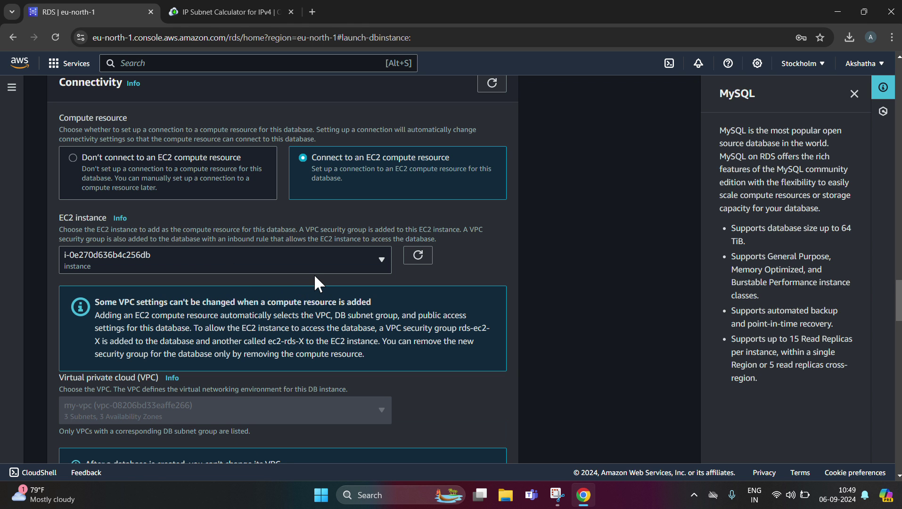
Step: Add the existing mysecuritygroups as an additional VPC security group for the database
{"action": "scroll", "coordinate": [314, 283], "scroll_direction": "down", "scroll_amount": 4}
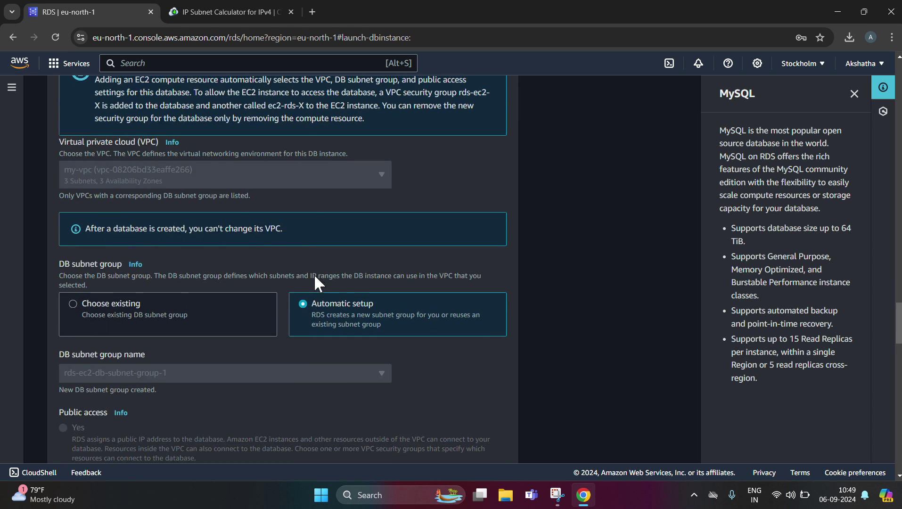
{"action": "scroll", "coordinate": [315, 276], "scroll_direction": "down", "scroll_amount": 1}
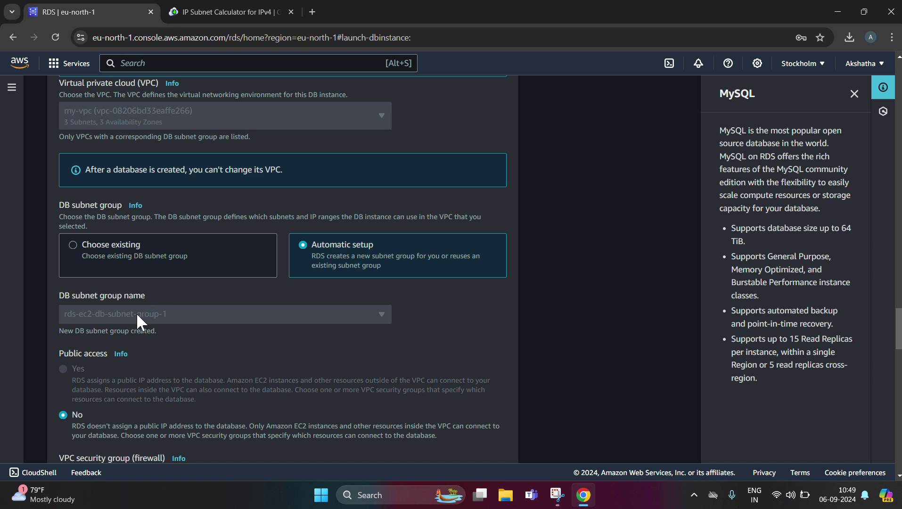
{"action": "scroll", "coordinate": [220, 297], "scroll_direction": "down", "scroll_amount": 2}
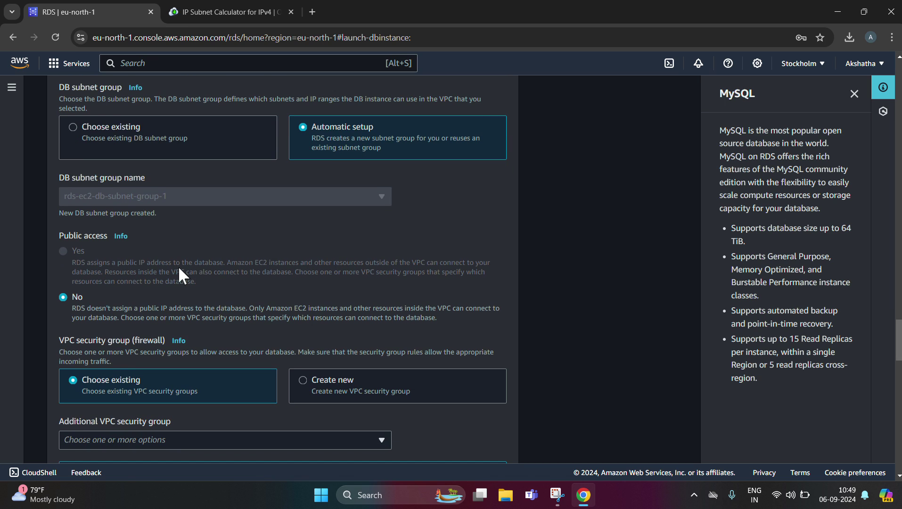
{"action": "scroll", "coordinate": [179, 274], "scroll_direction": "down", "scroll_amount": 1}
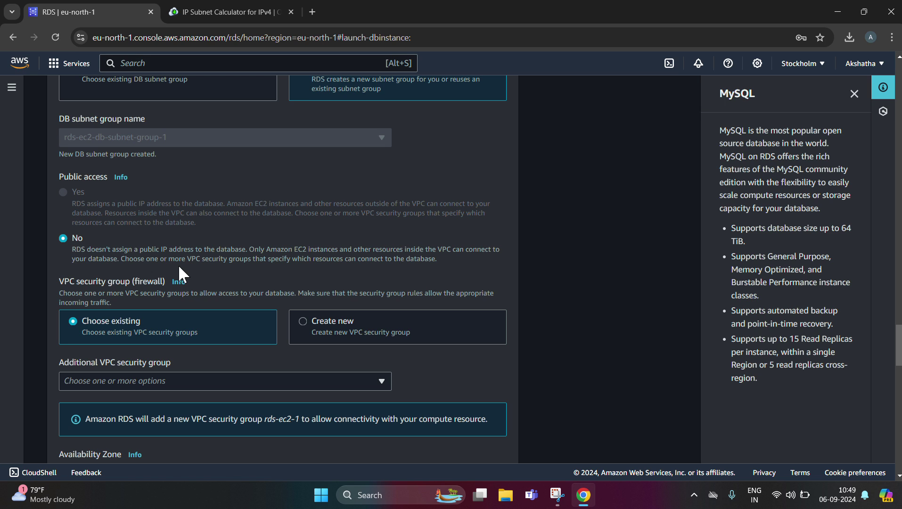
{"action": "left_click", "coordinate": [233, 381]}
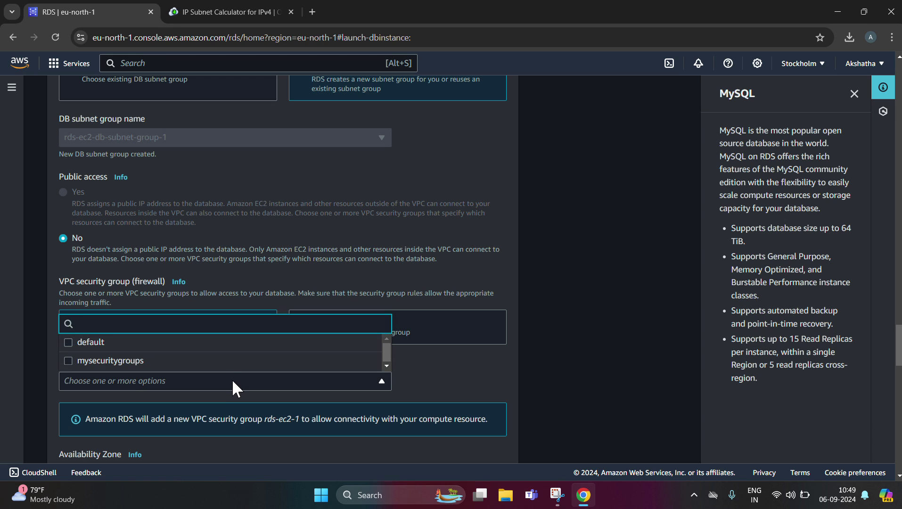
{"action": "left_click", "coordinate": [233, 365]}
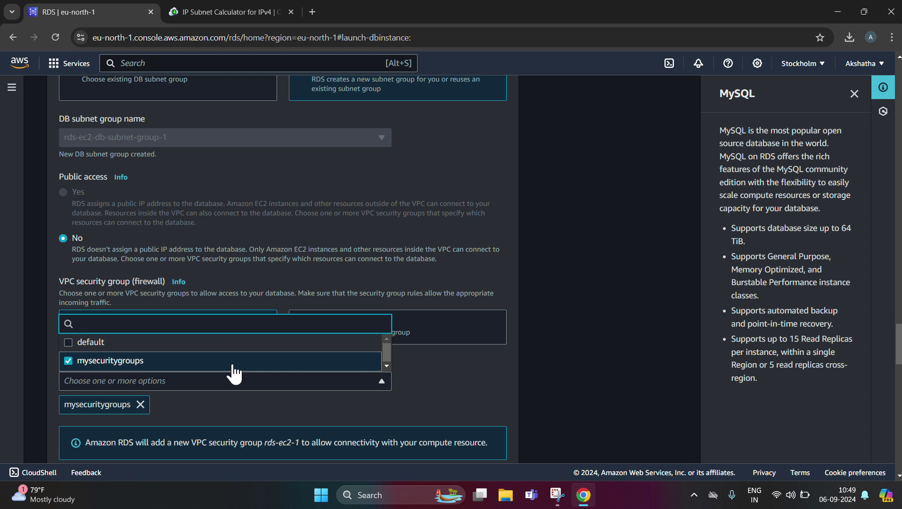
{"action": "left_click", "coordinate": [445, 386]}
Step: Try to create the database with the remaining settings at their defaults
{"action": "scroll", "coordinate": [445, 387], "scroll_direction": "down", "scroll_amount": 3}
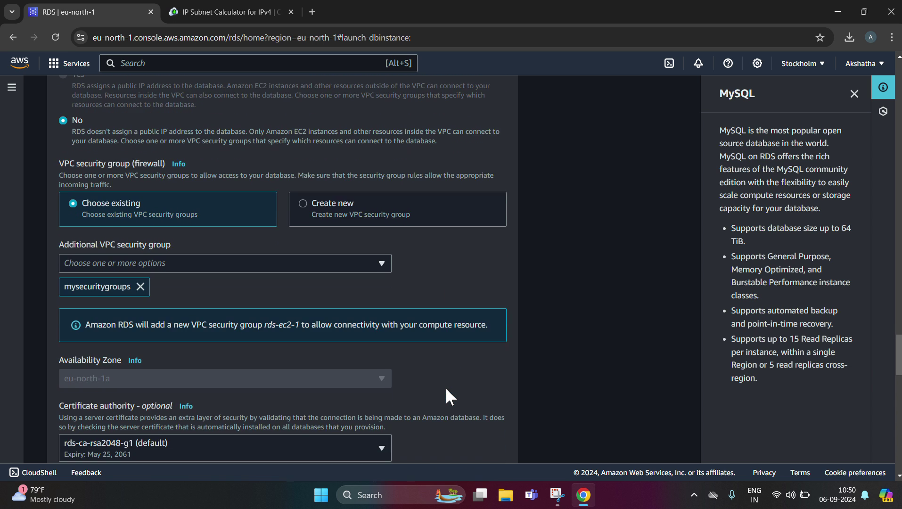
{"action": "scroll", "coordinate": [446, 389], "scroll_direction": "down", "scroll_amount": 7}
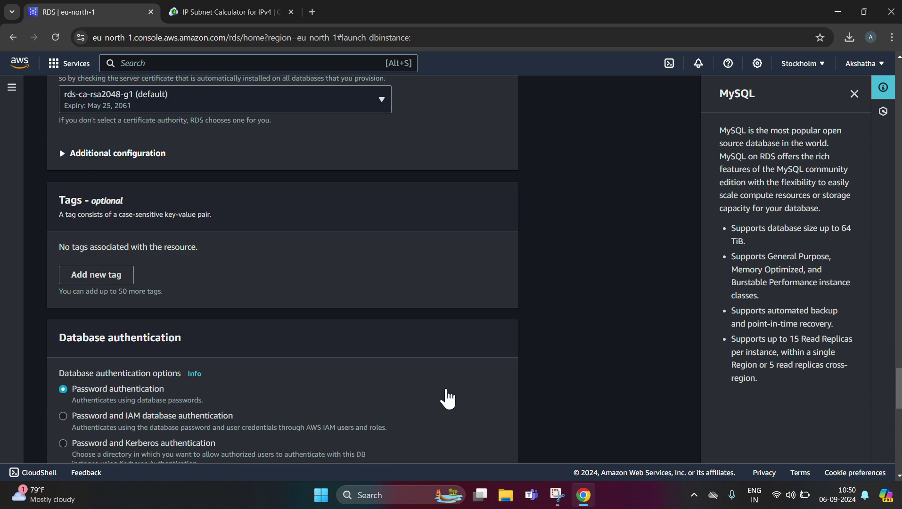
{"action": "scroll", "coordinate": [446, 398], "scroll_direction": "down", "scroll_amount": 15}
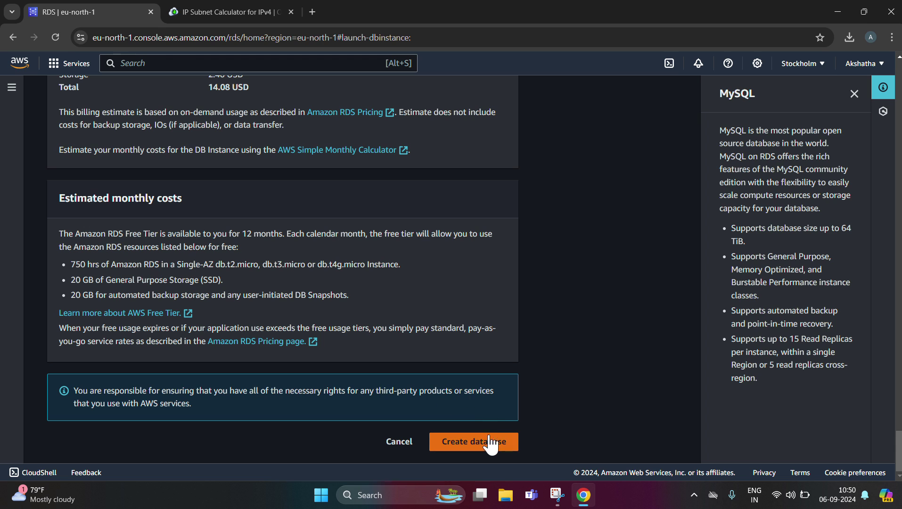
{"action": "left_click", "coordinate": [489, 446]}
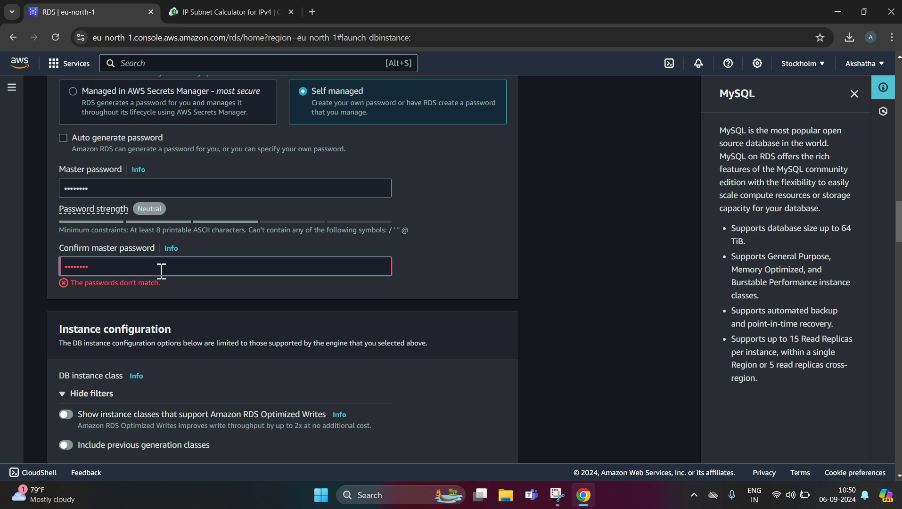
Step: Replace the master password and its confirmation by entering the same password in both fields
{"action": "left_click_drag", "start_coordinate": [149, 188], "coordinate": [66, 189]}
{"action": "key", "text": "BackSpace"}
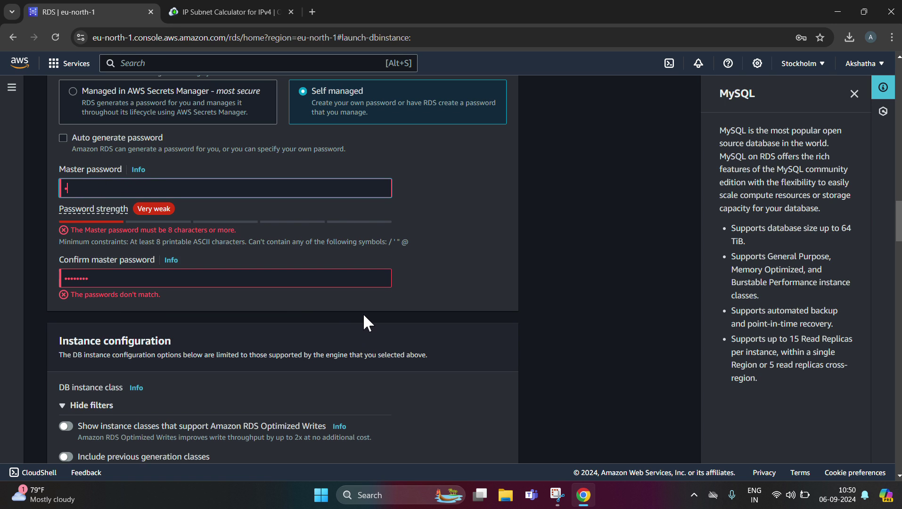
{"action": "type", "text": "********"}
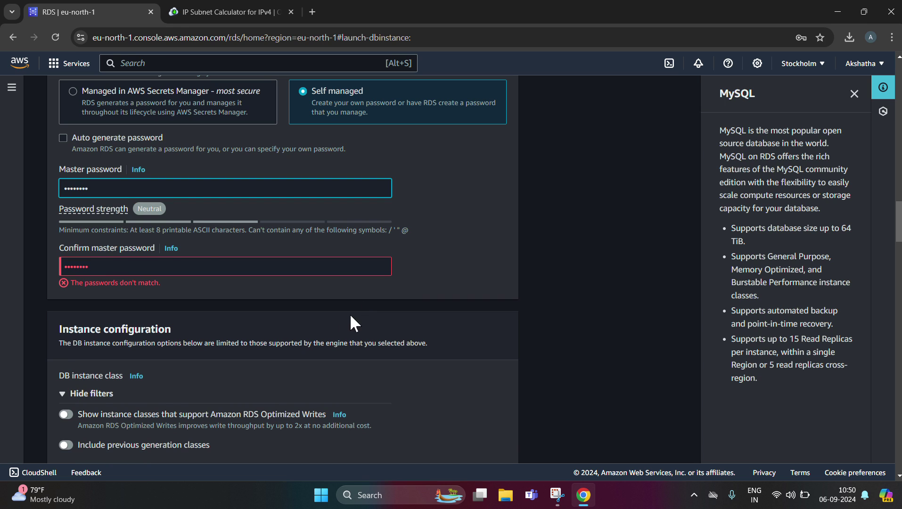
{"action": "left_click", "coordinate": [204, 263]}
{"action": "key", "text": "ctrl+a"}
{"action": "key", "text": "BackSpace"}
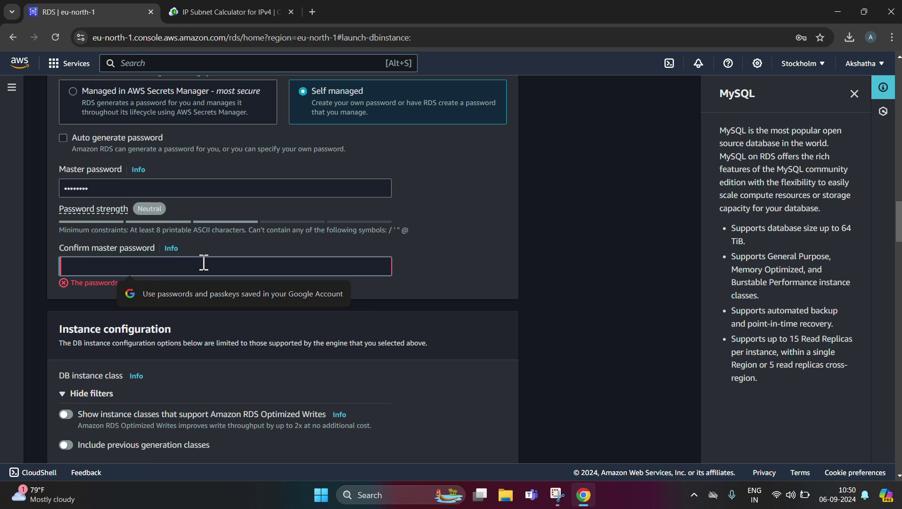
{"action": "type", "text": "**"}
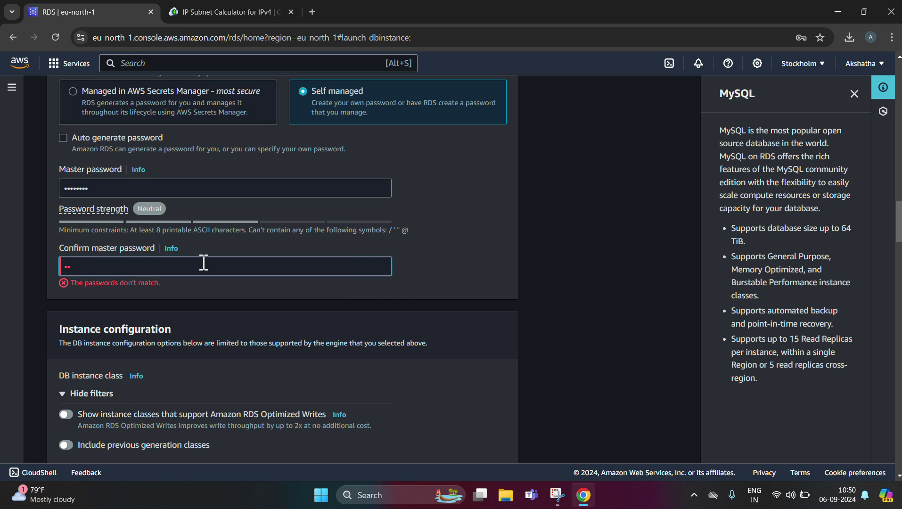
{"action": "type", "text": "******"}
Step: Create the mydb database and dismiss the suggested add-ons
{"action": "scroll", "coordinate": [204, 264], "scroll_direction": "down", "scroll_amount": 20}
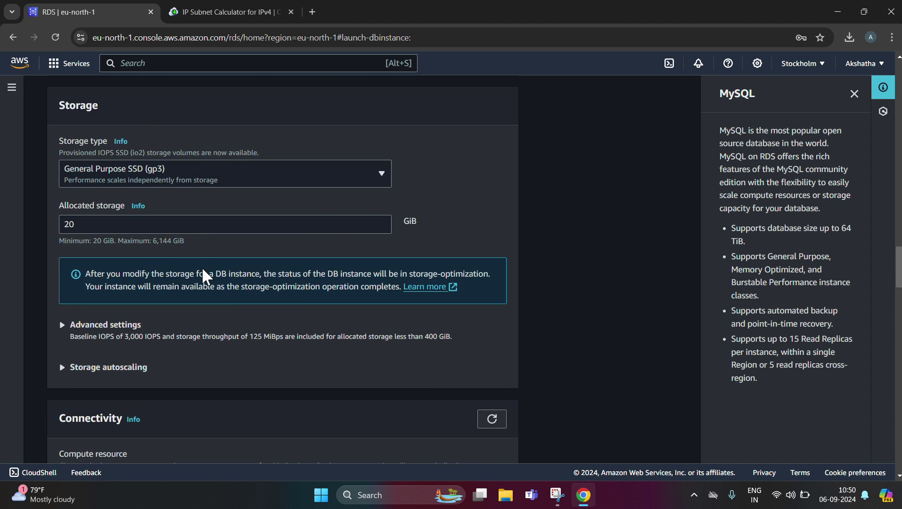
{"action": "scroll", "coordinate": [203, 283], "scroll_direction": "down", "scroll_amount": 5}
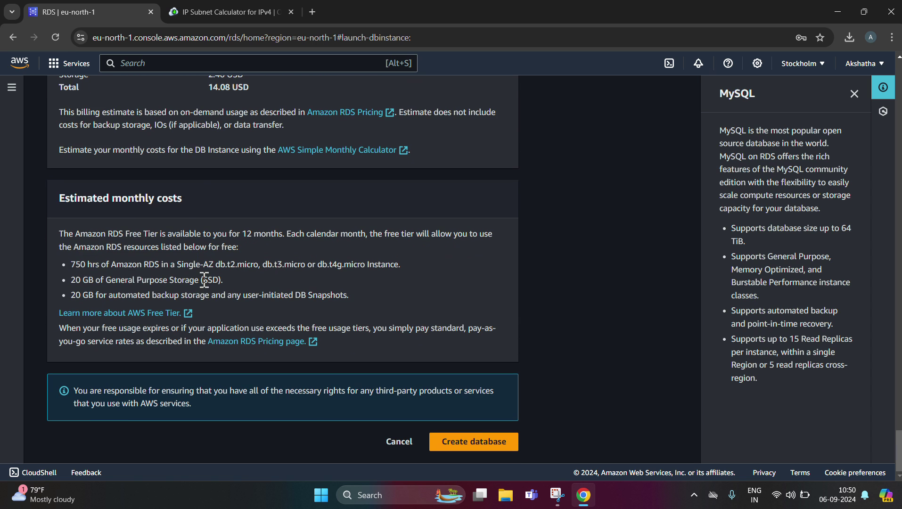
{"action": "left_click", "coordinate": [444, 445]}
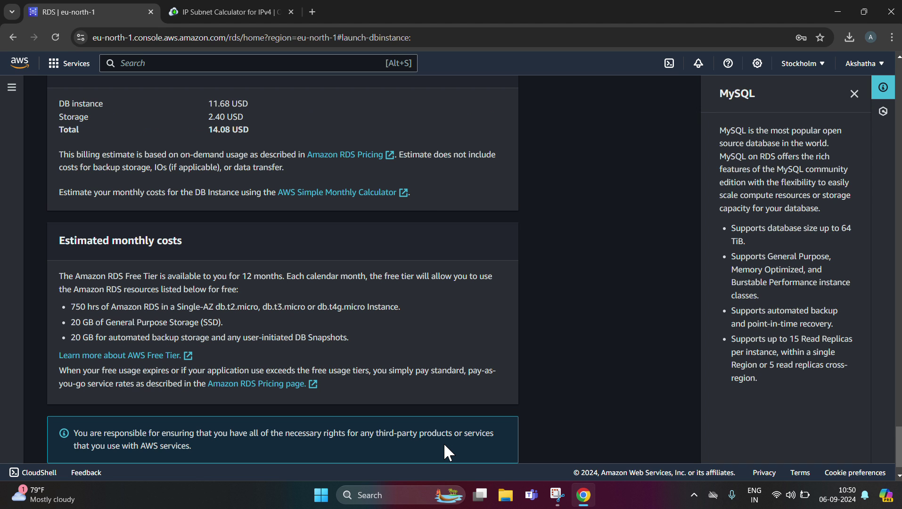
{"action": "scroll", "coordinate": [419, 199], "scroll_direction": "down", "scroll_amount": 1}
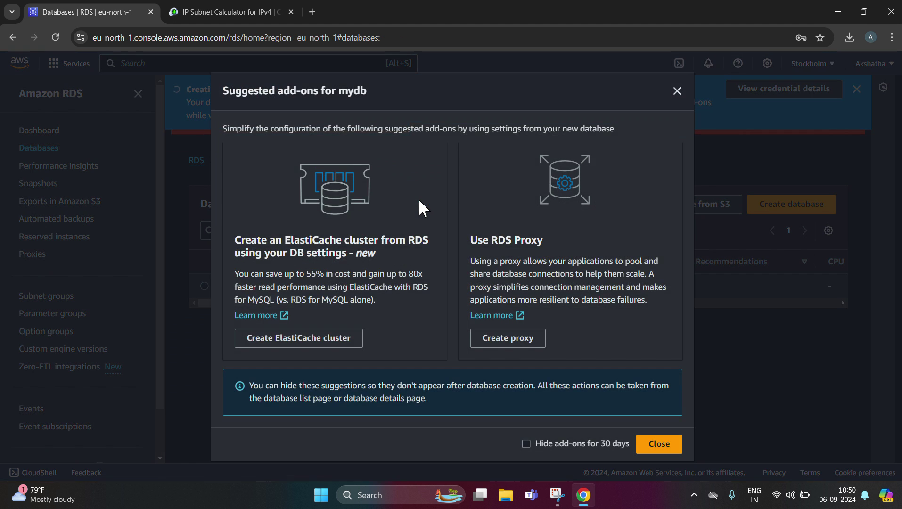
{"action": "left_click", "coordinate": [671, 446]}
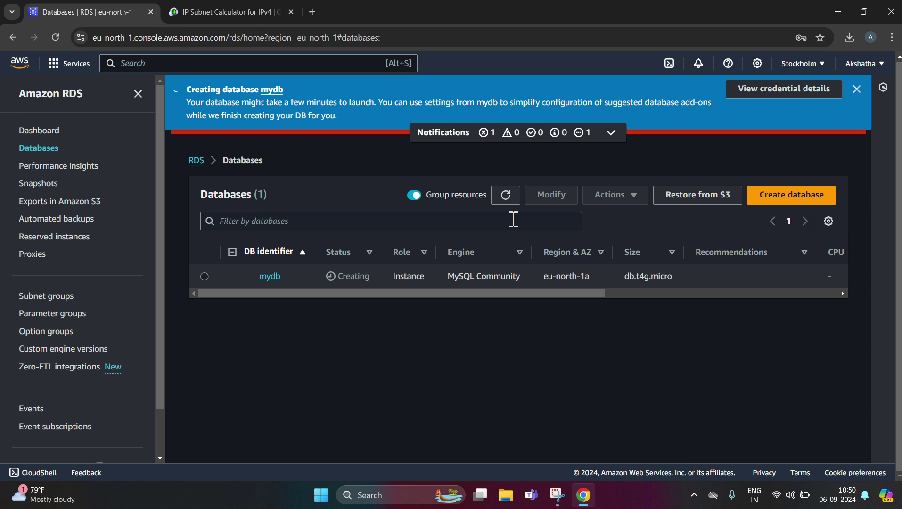
{"action": "left_click", "coordinate": [391, 18]}
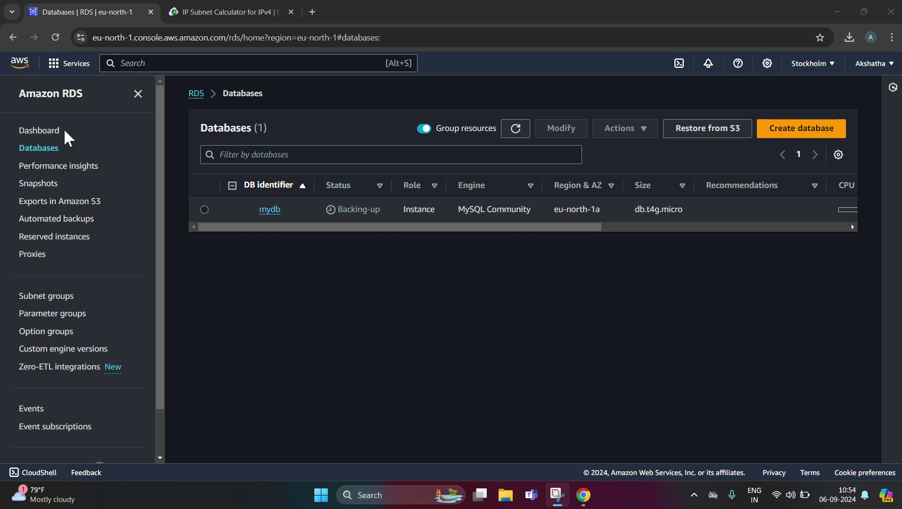
Step: Go to the EC2 instances list and open the connection options for the running instance
{"action": "left_click", "coordinate": [157, 64]}
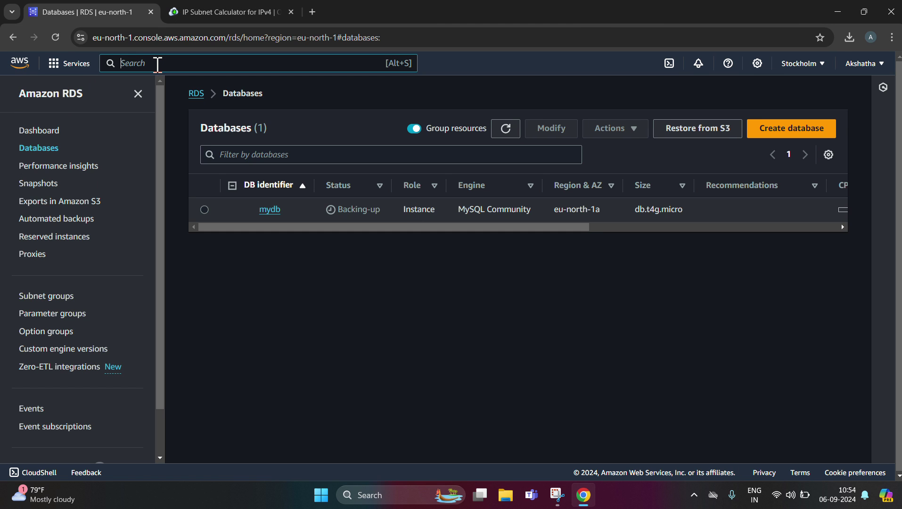
{"action": "type", "text": "ec2"}
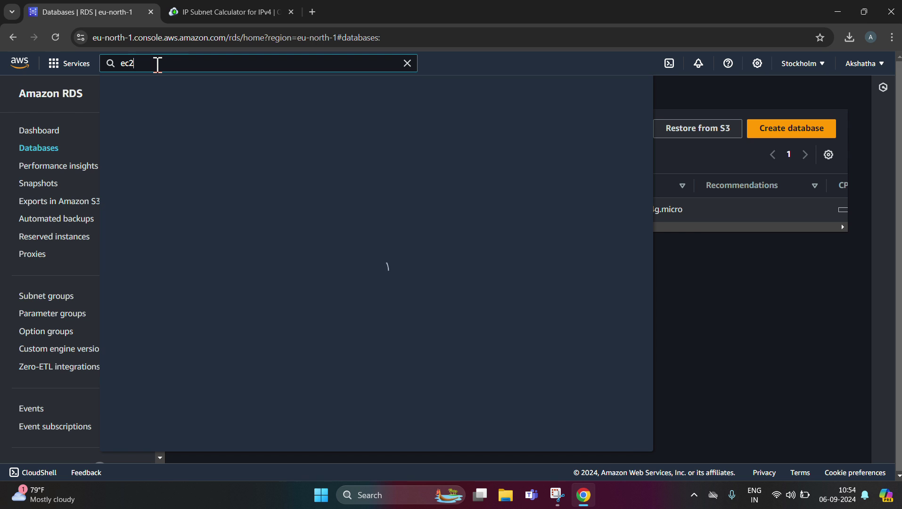
{"action": "left_click", "coordinate": [291, 154]}
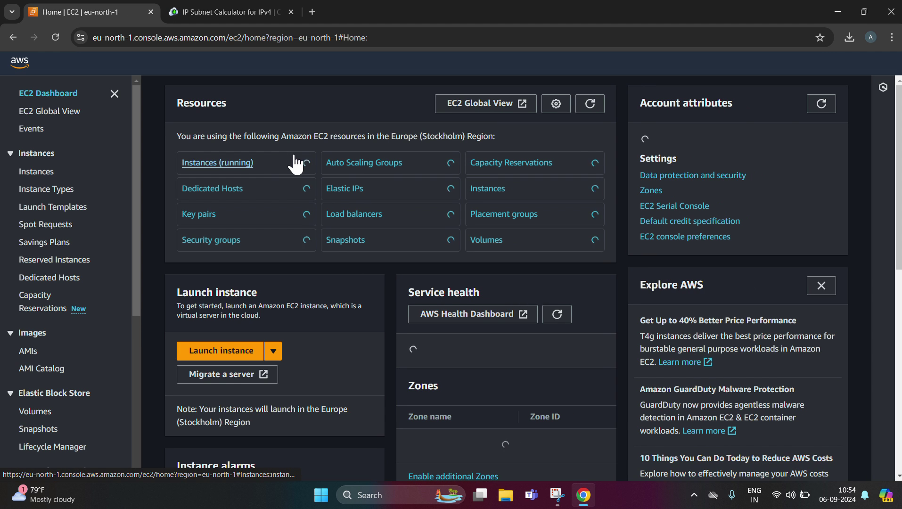
{"action": "left_click", "coordinate": [30, 173]}
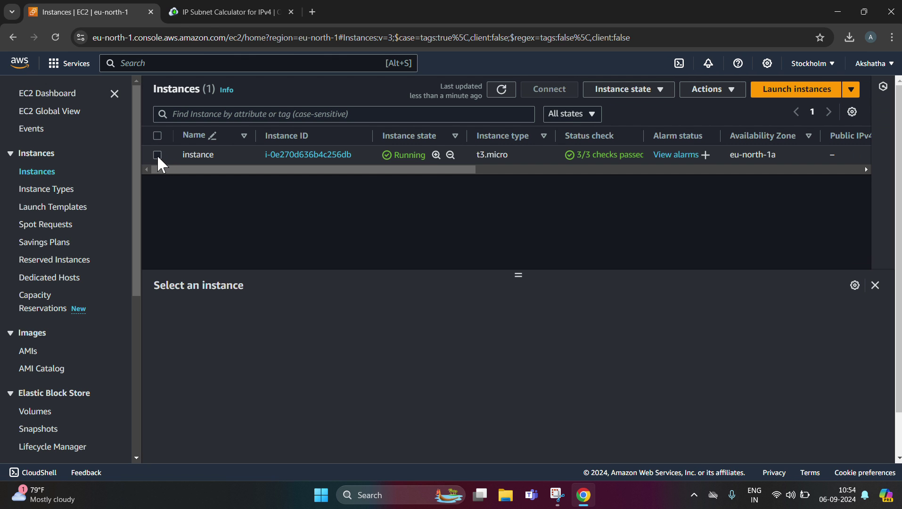
{"action": "left_click", "coordinate": [157, 155]}
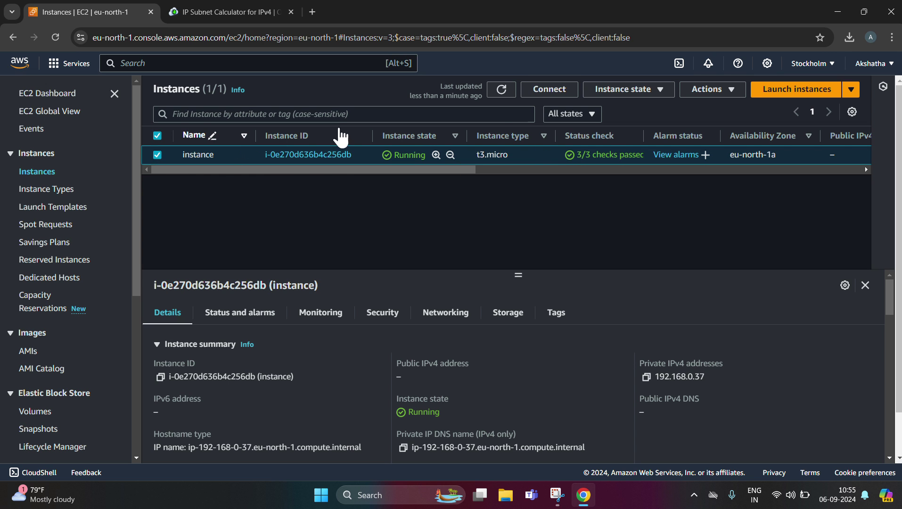
{"action": "left_click", "coordinate": [559, 94]}
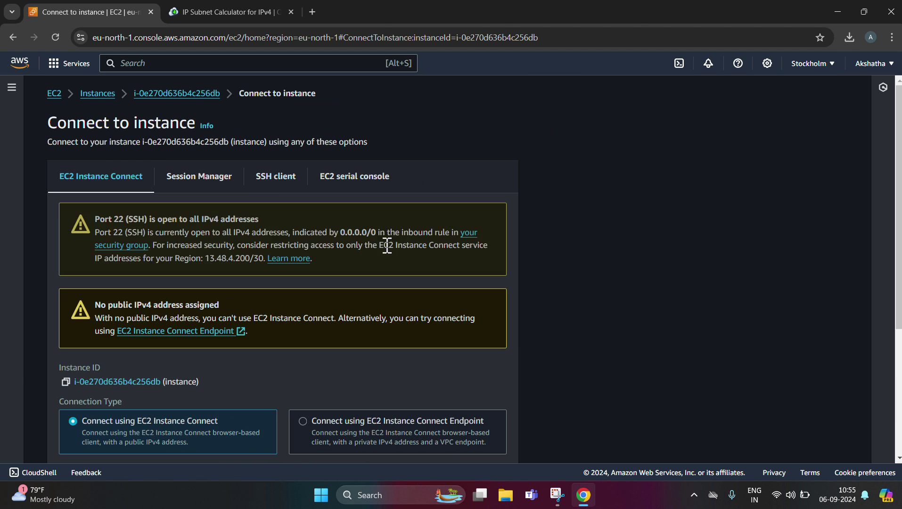
Step: Connect to the instance through EC2 Instance Connect with the username ec2-user
{"action": "scroll", "coordinate": [379, 250], "scroll_direction": "down", "scroll_amount": 4}
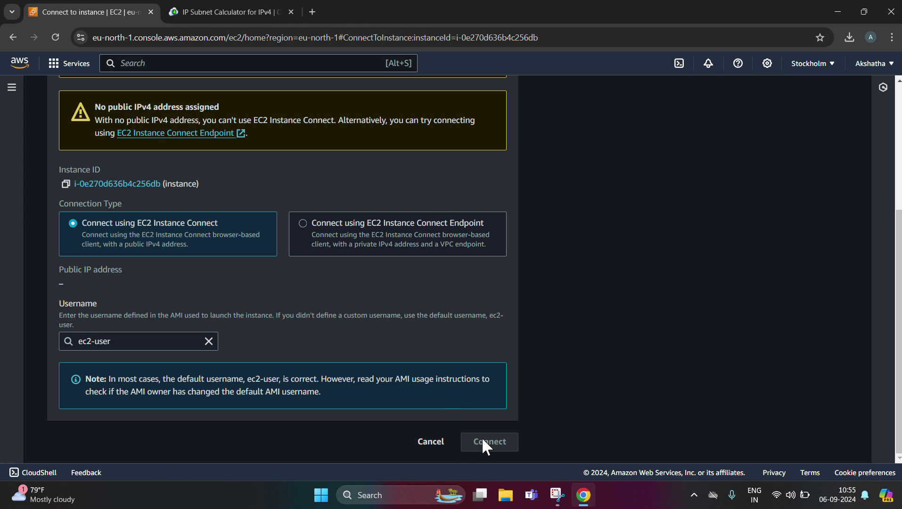
{"action": "scroll", "coordinate": [330, 340], "scroll_direction": "up", "scroll_amount": 4}
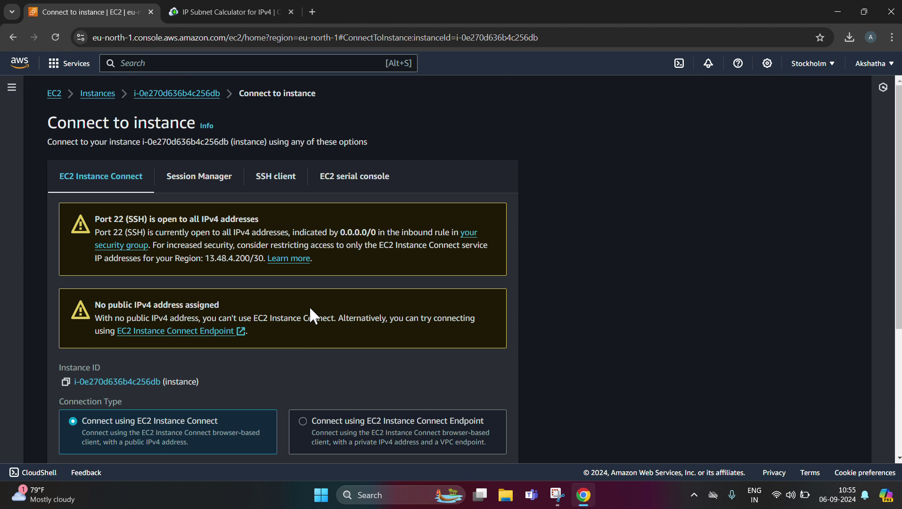
{"action": "scroll", "coordinate": [310, 309], "scroll_direction": "down", "scroll_amount": 4}
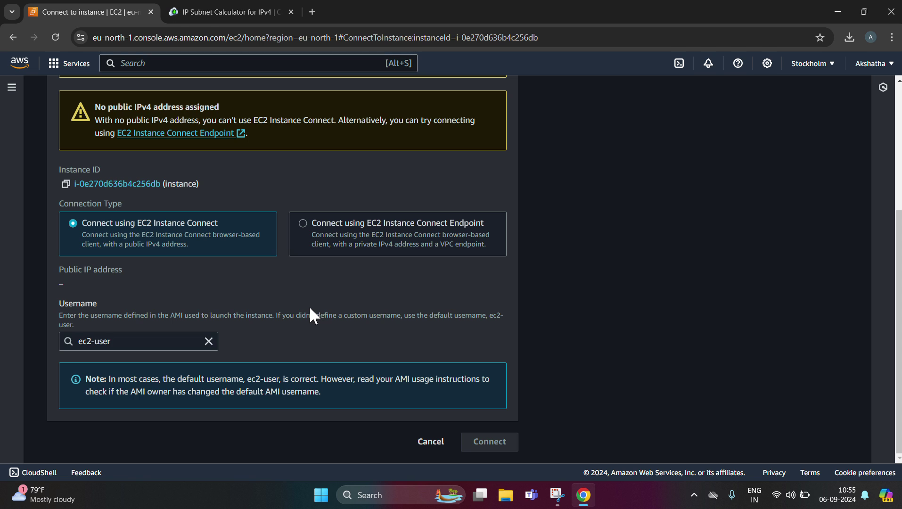
{"action": "scroll", "coordinate": [310, 310], "scroll_direction": "up", "scroll_amount": 4}
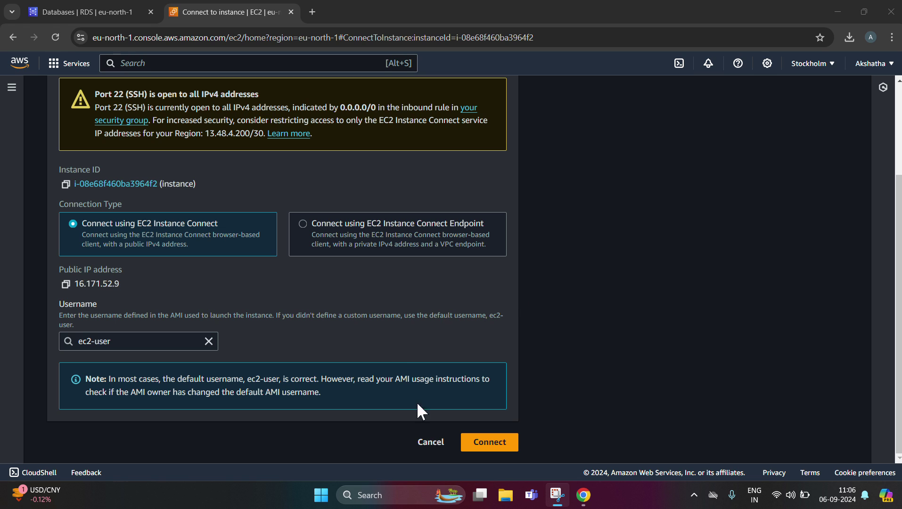
{"action": "left_click", "coordinate": [474, 450]}
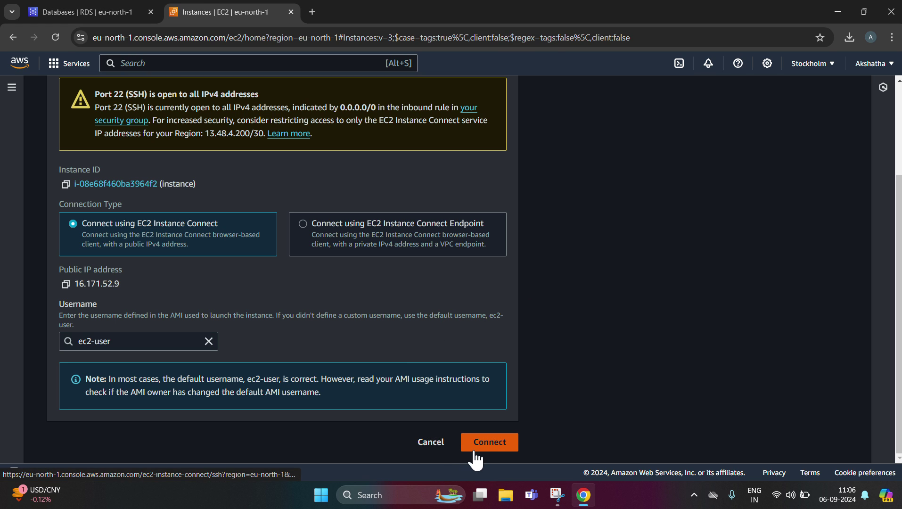
Step: Open the EC2 Instance Connect terminal session and switch to the root user with sudo -i
{"action": "left_click", "coordinate": [474, 450]}
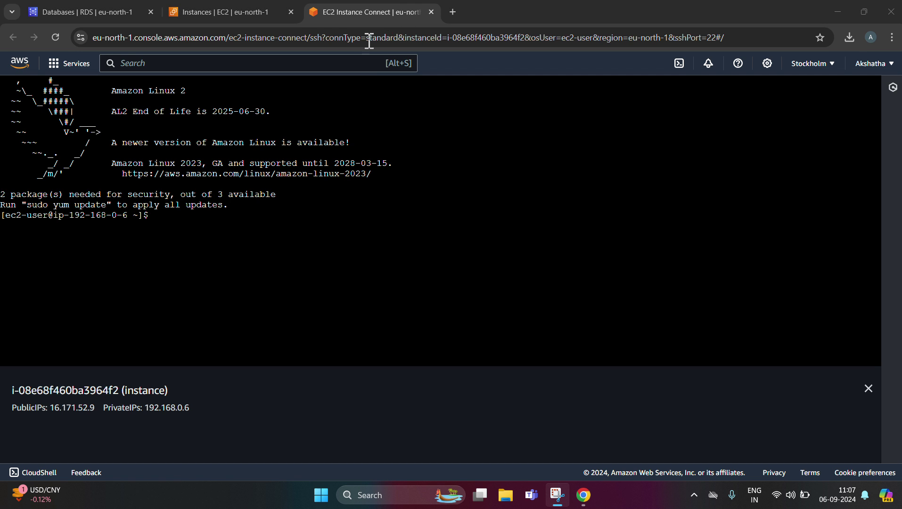
{"action": "left_click", "coordinate": [199, 221]}
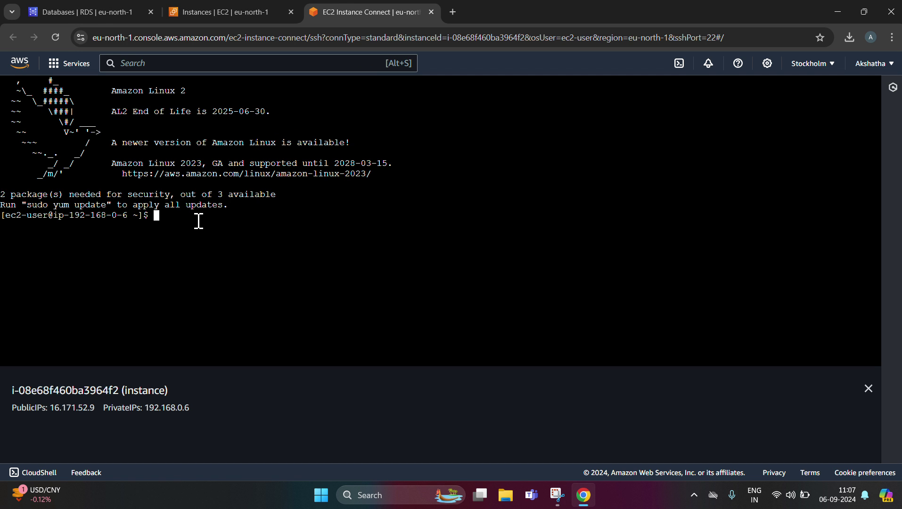
{"action": "type", "text": "sudo -i"}
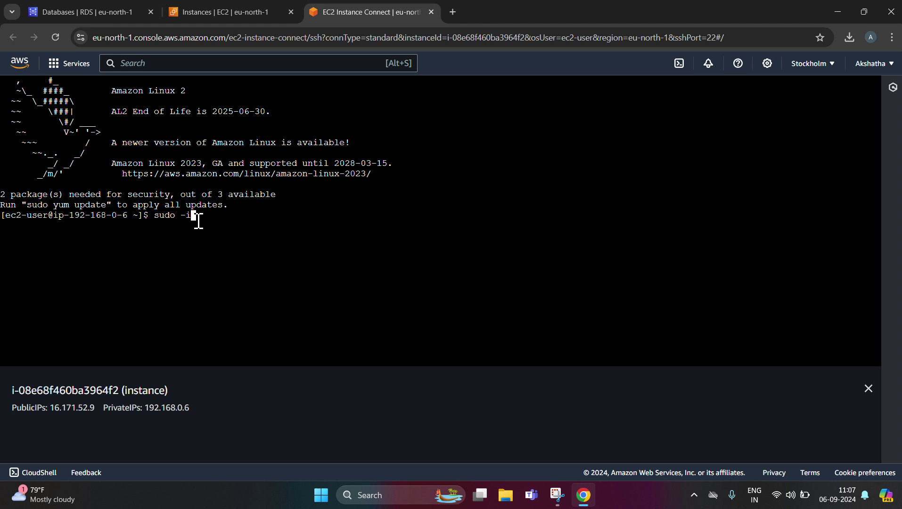
{"action": "key", "text": "Return"}
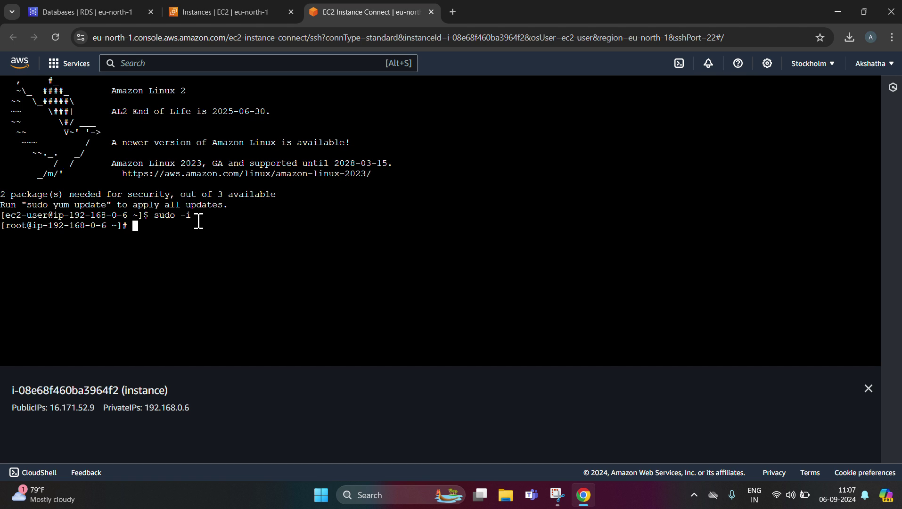
Step: Update the instance's packages with yum update -y and close the instance details shown below the terminal
{"action": "type", "text": "yum update -y"}
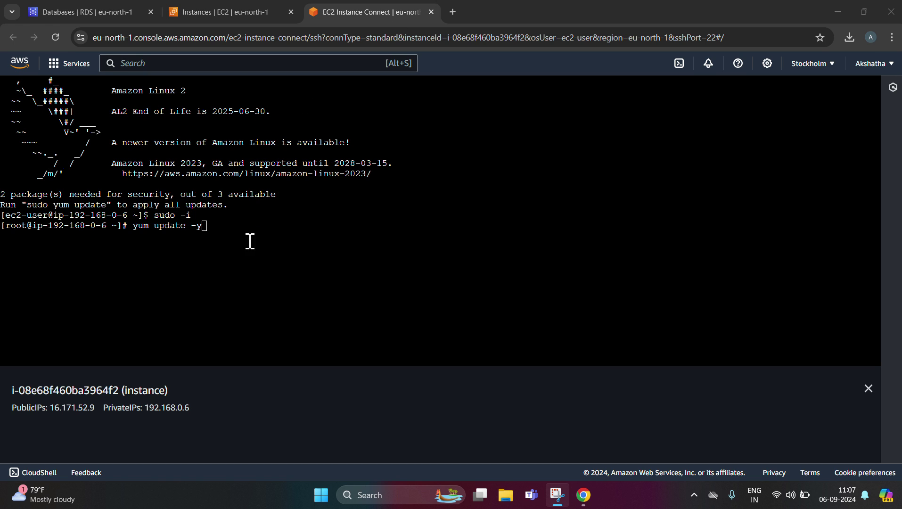
{"action": "left_click", "coordinate": [253, 224]}
{"action": "key", "text": "Return"}
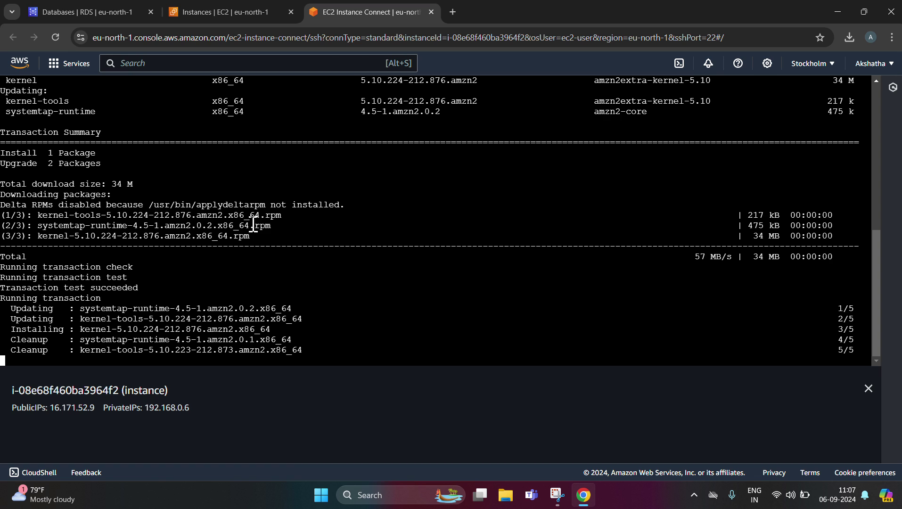
{"action": "left_click", "coordinate": [869, 388]}
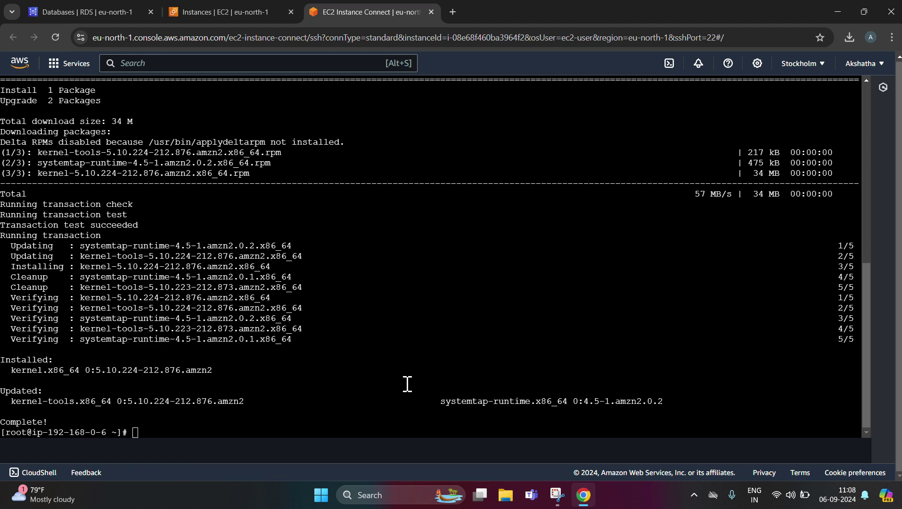
Step: Install the MySQL client on the instance with yum install mysql -y
{"action": "left_click", "coordinate": [222, 425]}
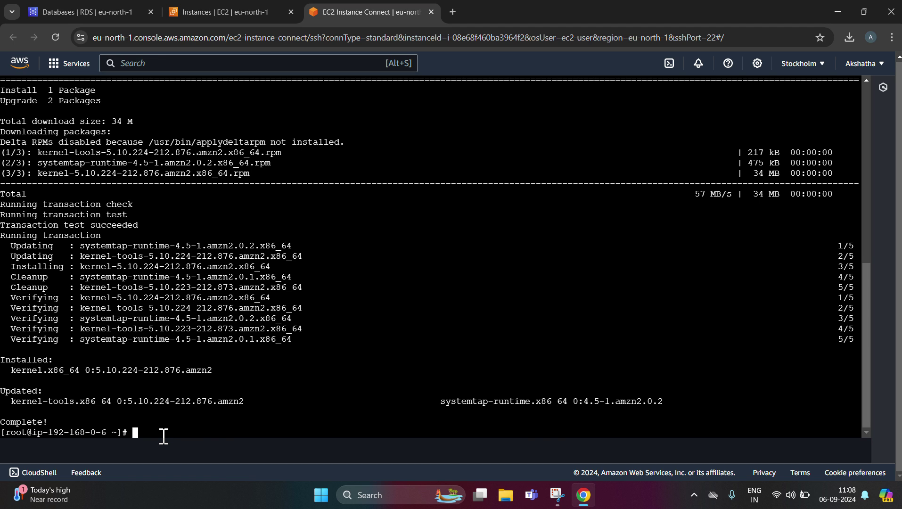
{"action": "type", "text": "yum install mysql -y"}
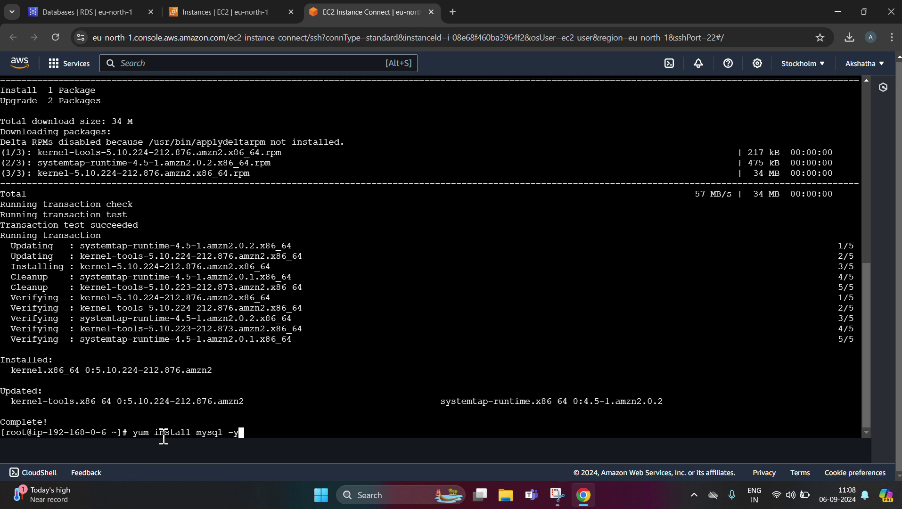
{"action": "key", "text": "Return"}
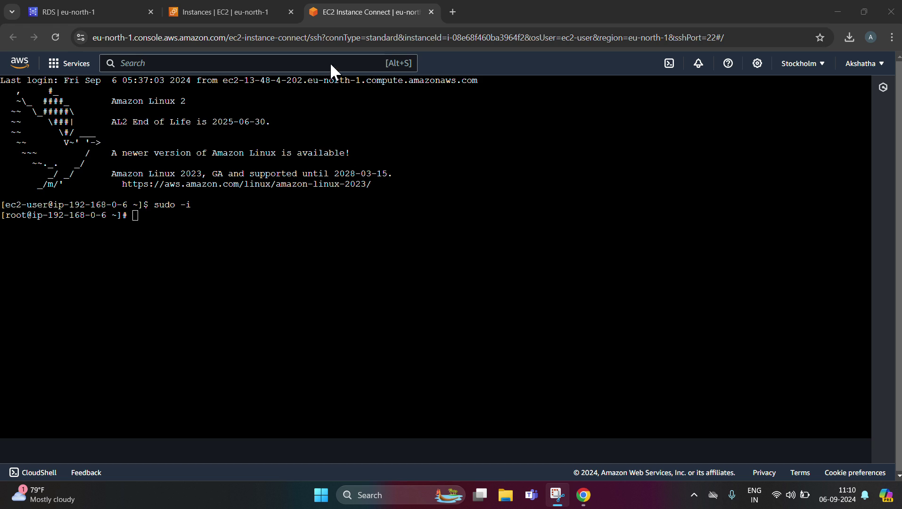
Step: Begin a mysql -h command in the root terminal and copy the endpoint from the RDS database's connectivity details
{"action": "left_click", "coordinate": [143, 212]}
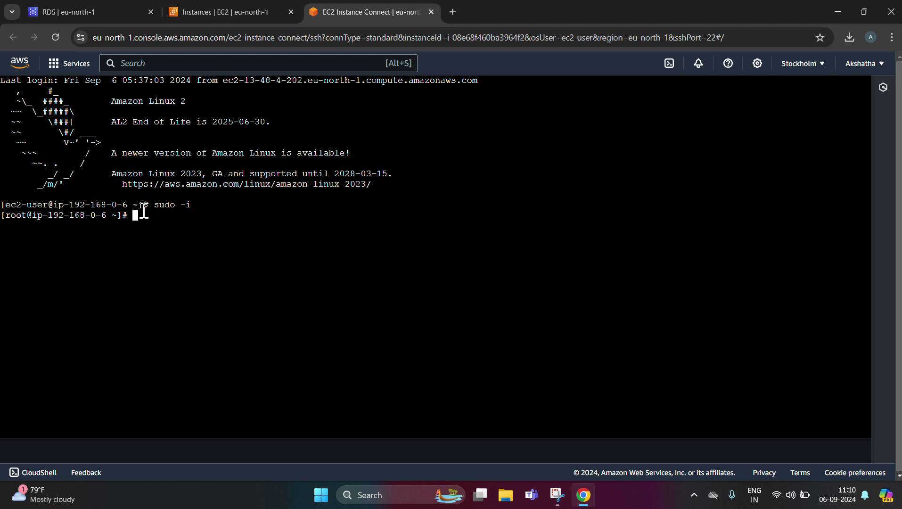
{"action": "type", "text": "mysql -h"}
{"action": "left_click", "coordinate": [110, 11]}
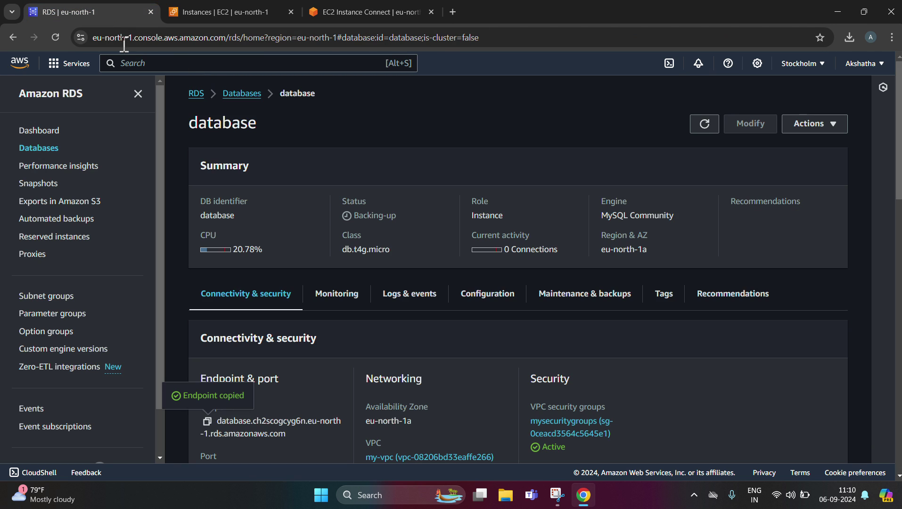
{"action": "left_click", "coordinate": [240, 94]}
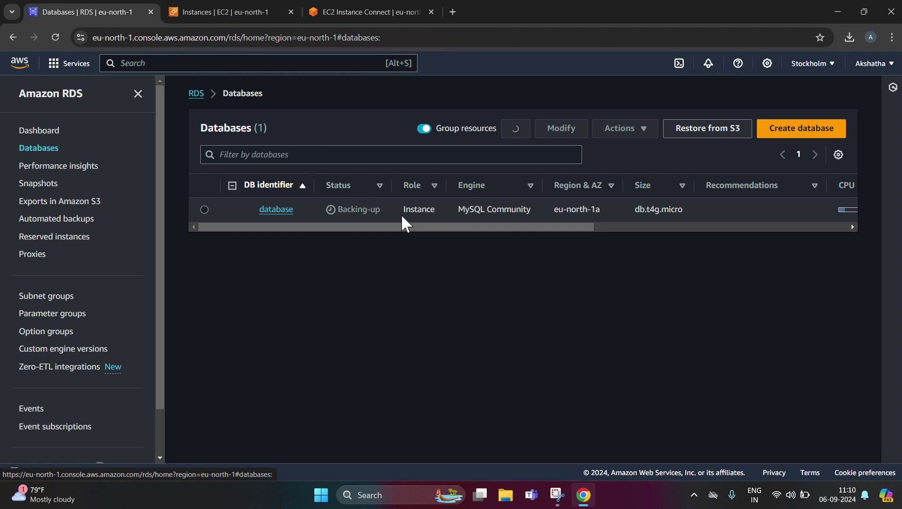
{"action": "left_click", "coordinate": [276, 211]}
{"action": "scroll", "coordinate": [264, 236], "scroll_direction": "down", "scroll_amount": 4}
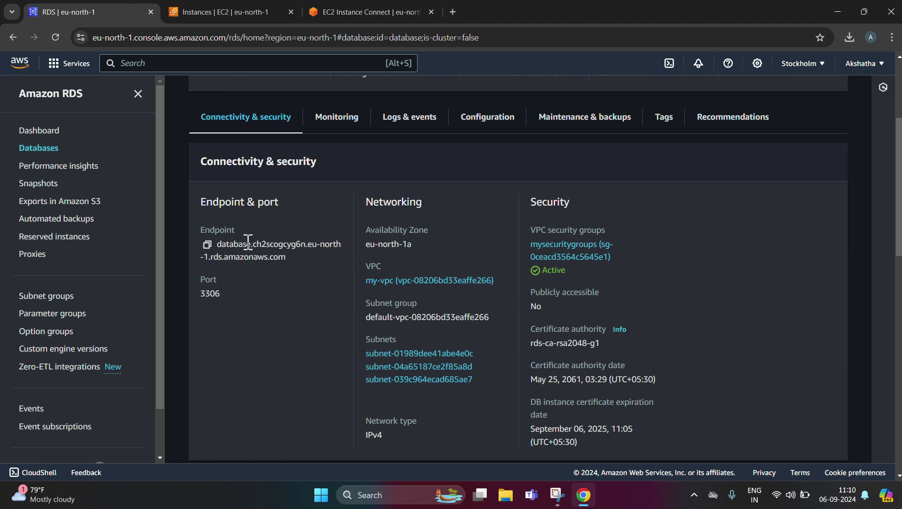
{"action": "left_click", "coordinate": [208, 245]}
Step: Complete the mysql command in the EC2 terminal with the copied endpoint followed by -P 3306 -u admin -p
{"action": "left_click", "coordinate": [327, 12]}
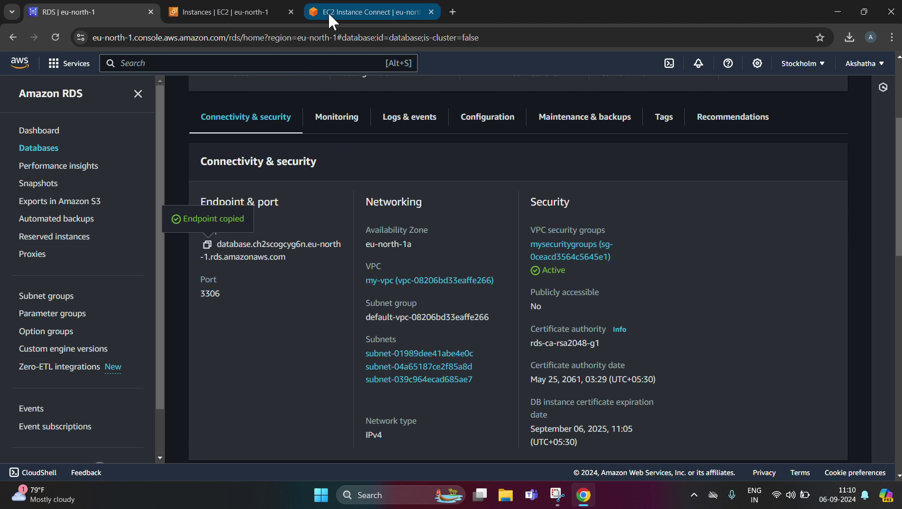
{"action": "right_click", "coordinate": [197, 216]}
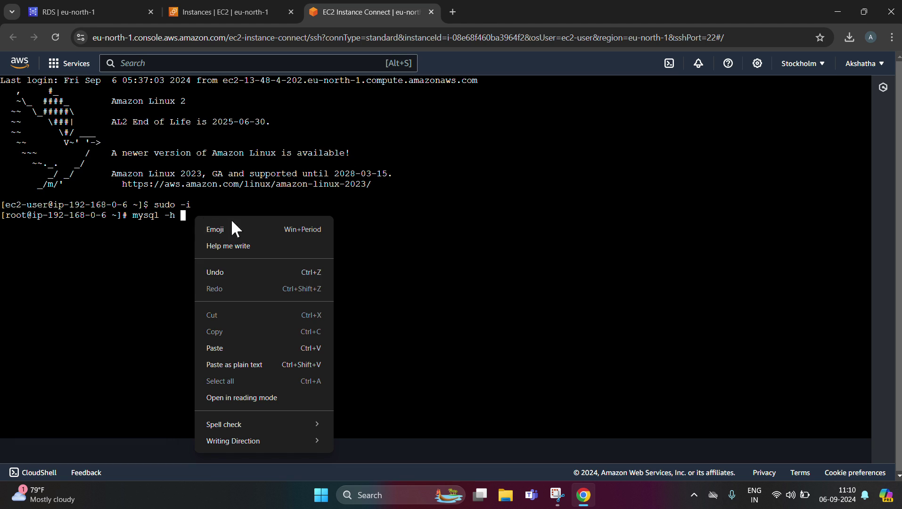
{"action": "left_click", "coordinate": [274, 345]}
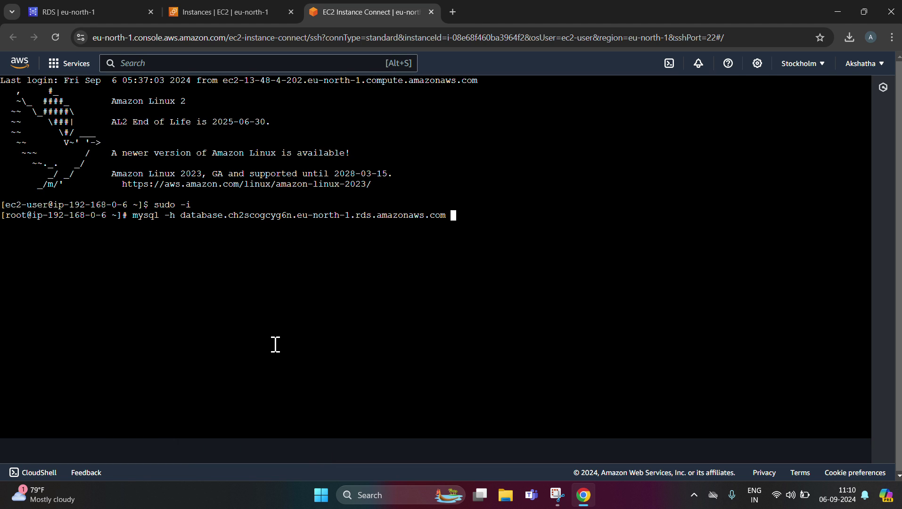
{"action": "type", "text": "-P 3306 -u admin -"}
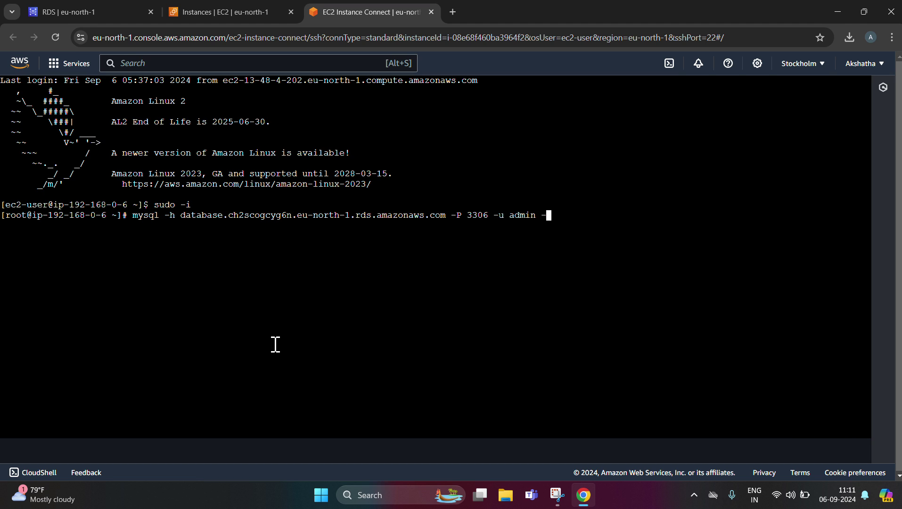
{"action": "type", "text": "p"}
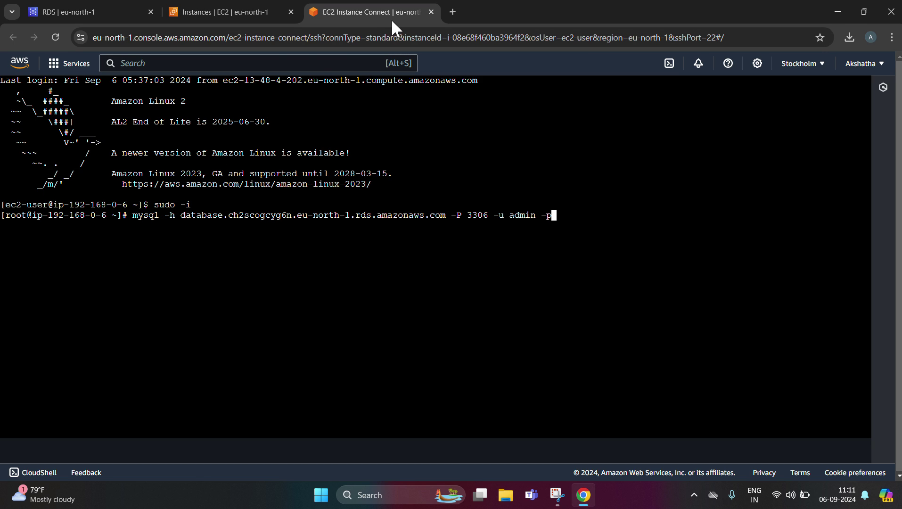
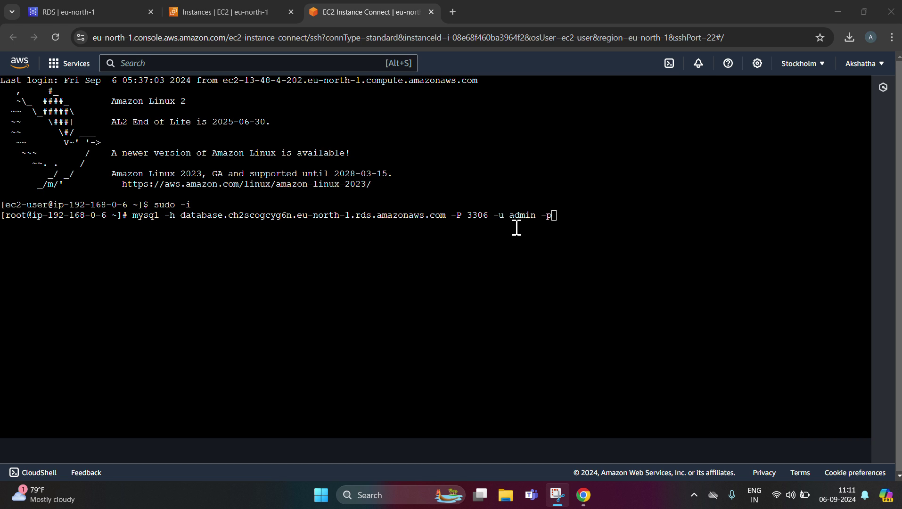
Step: Run the mysql connection command and log in to the database with the master password
{"action": "left_click", "coordinate": [563, 219]}
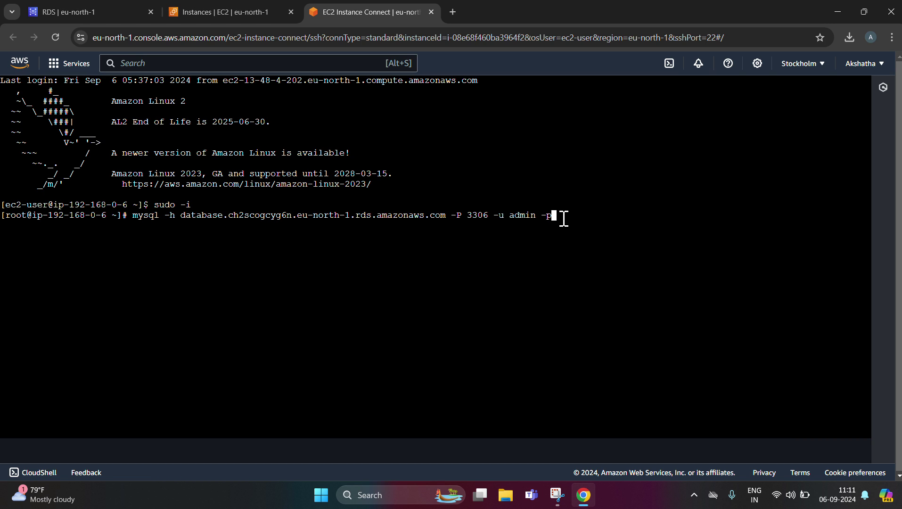
{"action": "key", "text": "Return"}
{"action": "key", "text": "Return"}
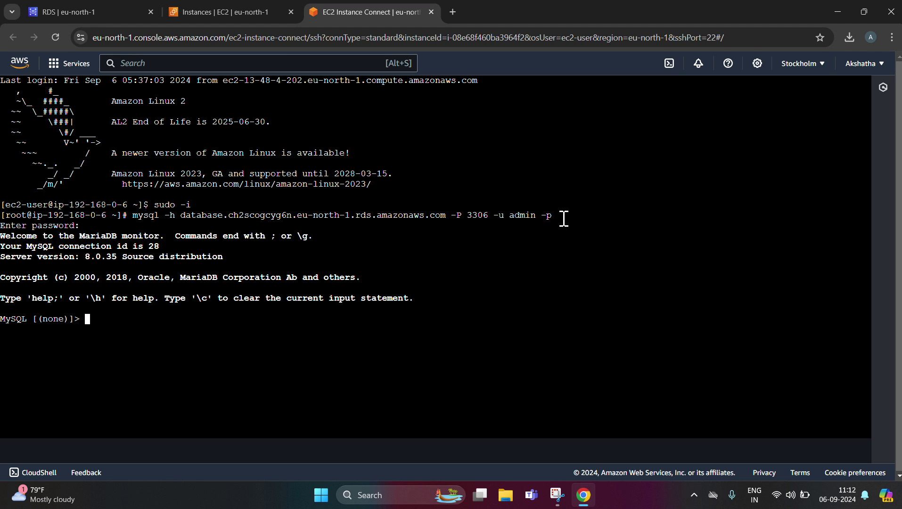